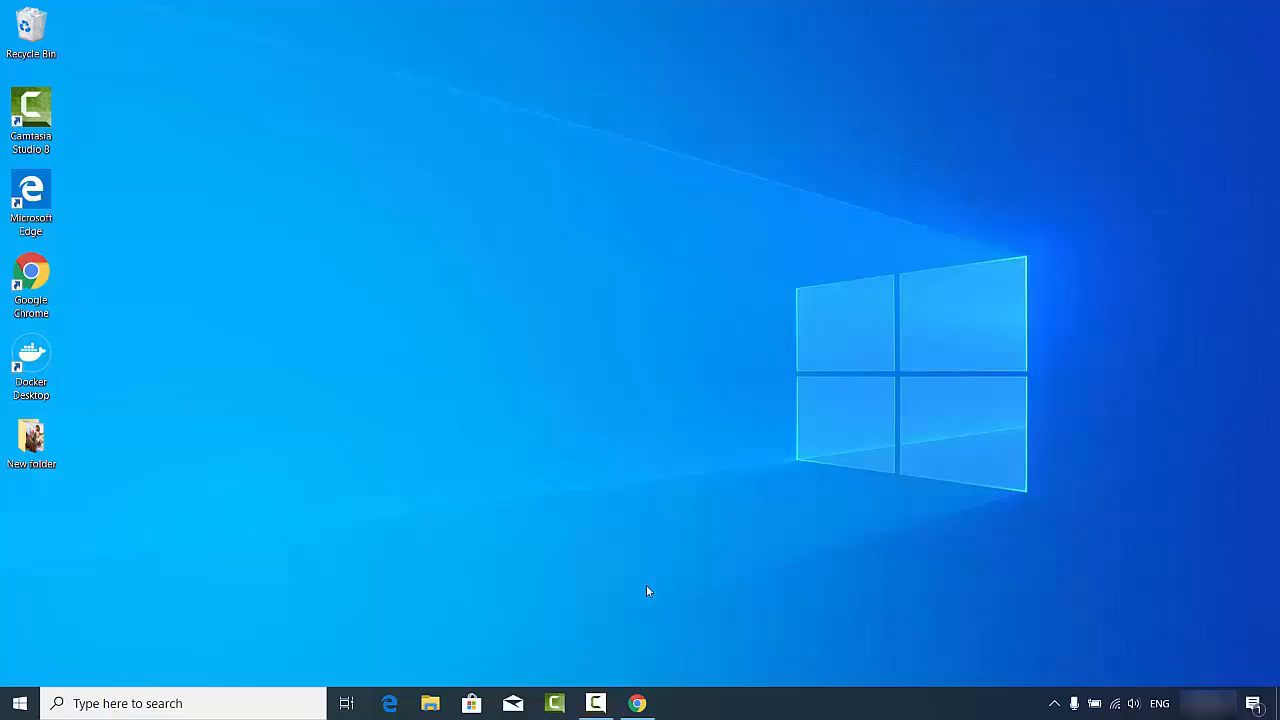
- Download VirtualBox-6.1.2-135663-Win.exe for Windows hosts in Chrome and launch the installer
{"action": "left_click", "coordinate": [640, 705]}
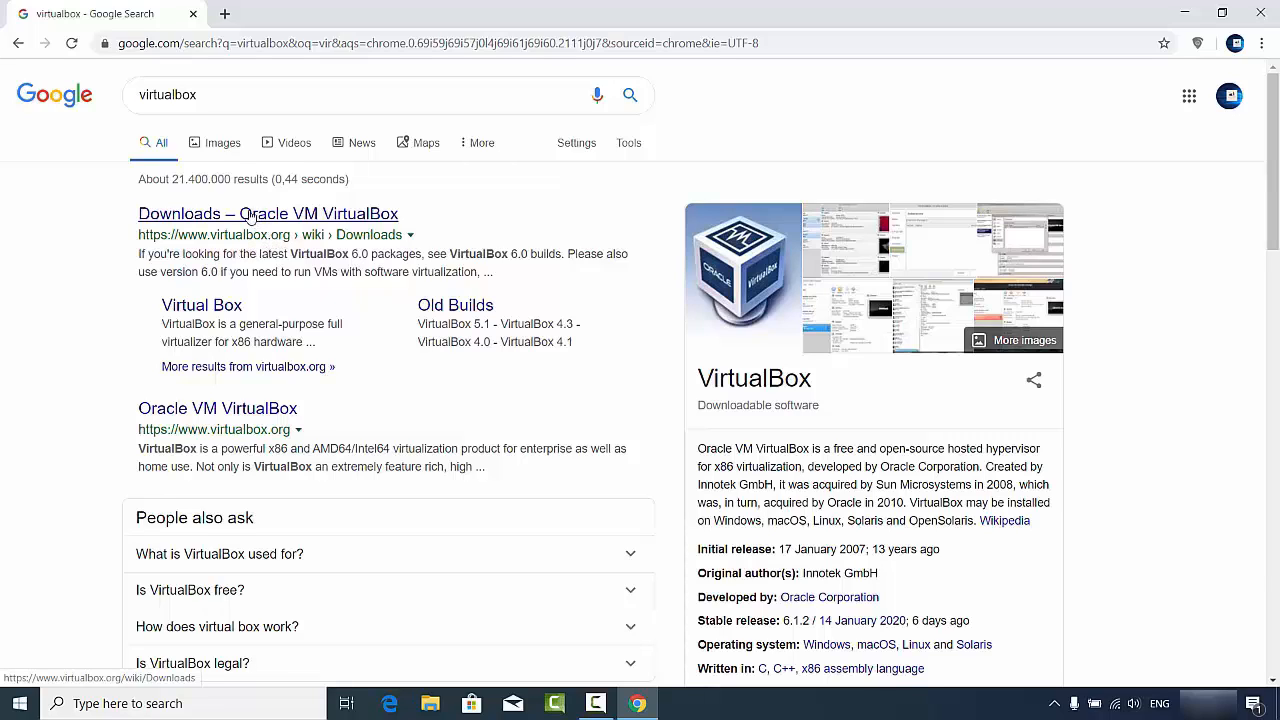
{"action": "left_click", "coordinate": [255, 216]}
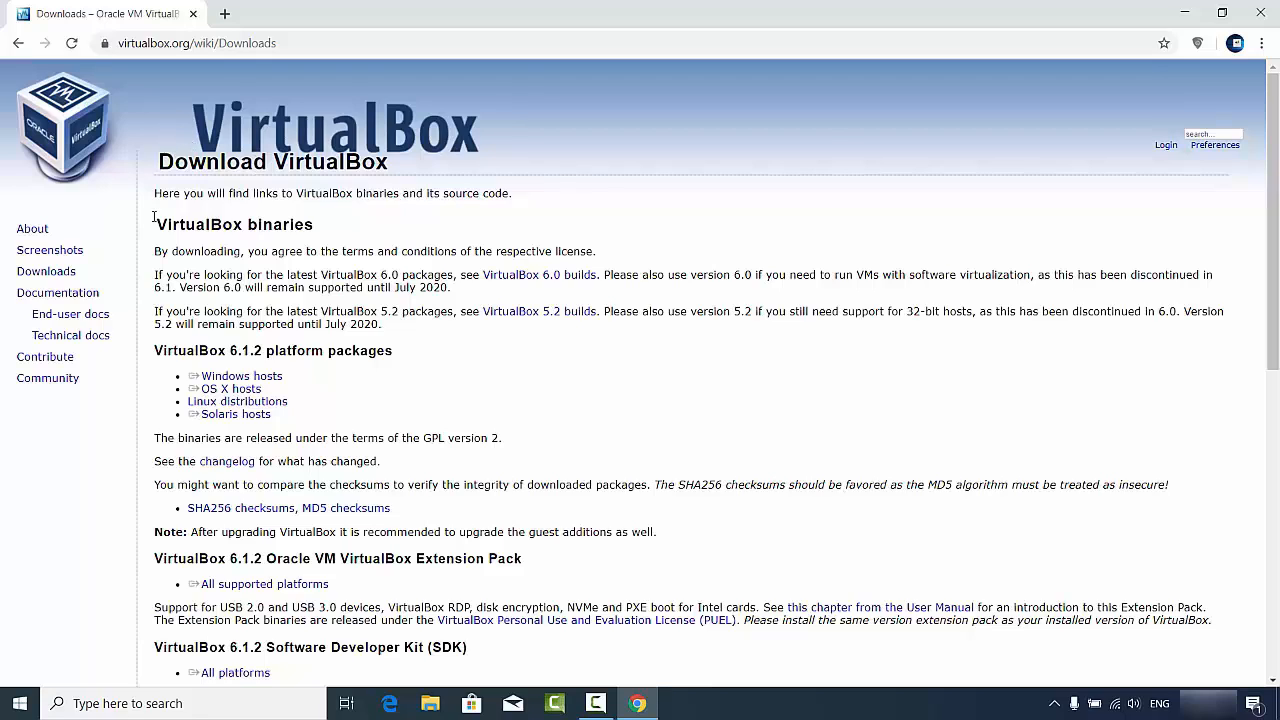
{"action": "double_click", "coordinate": [55, 272]}
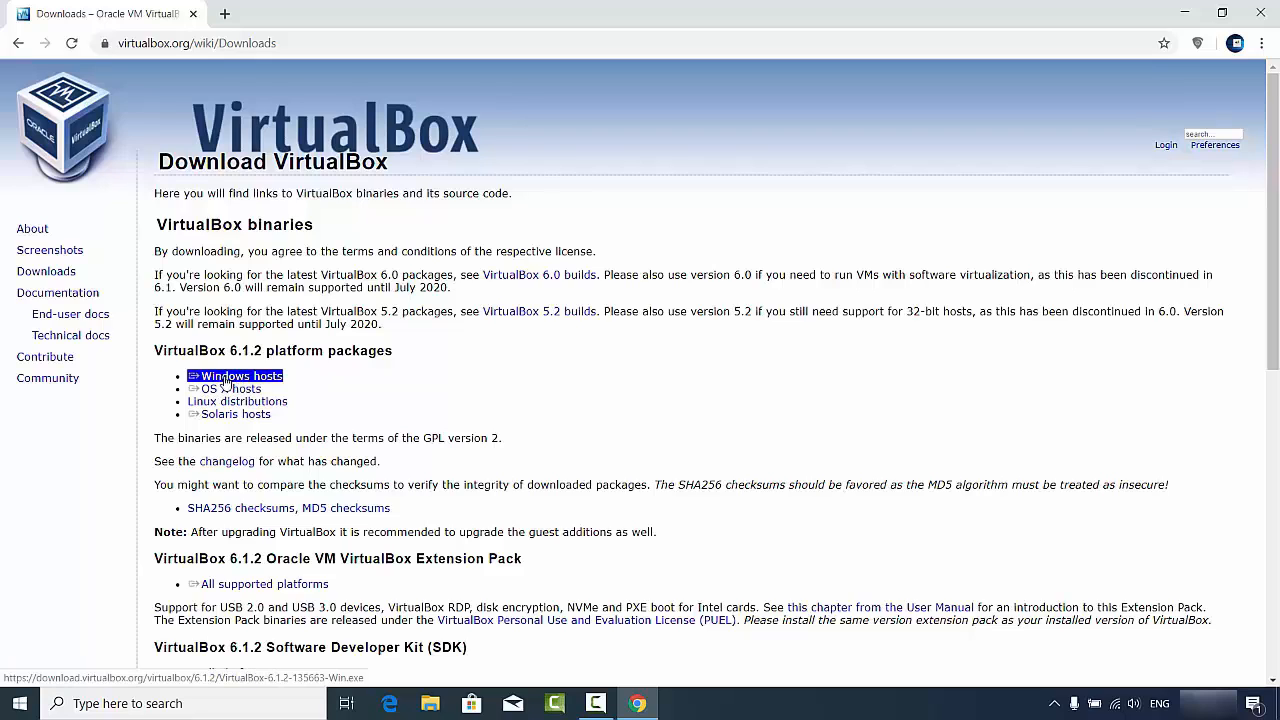
{"action": "left_click", "coordinate": [226, 378]}
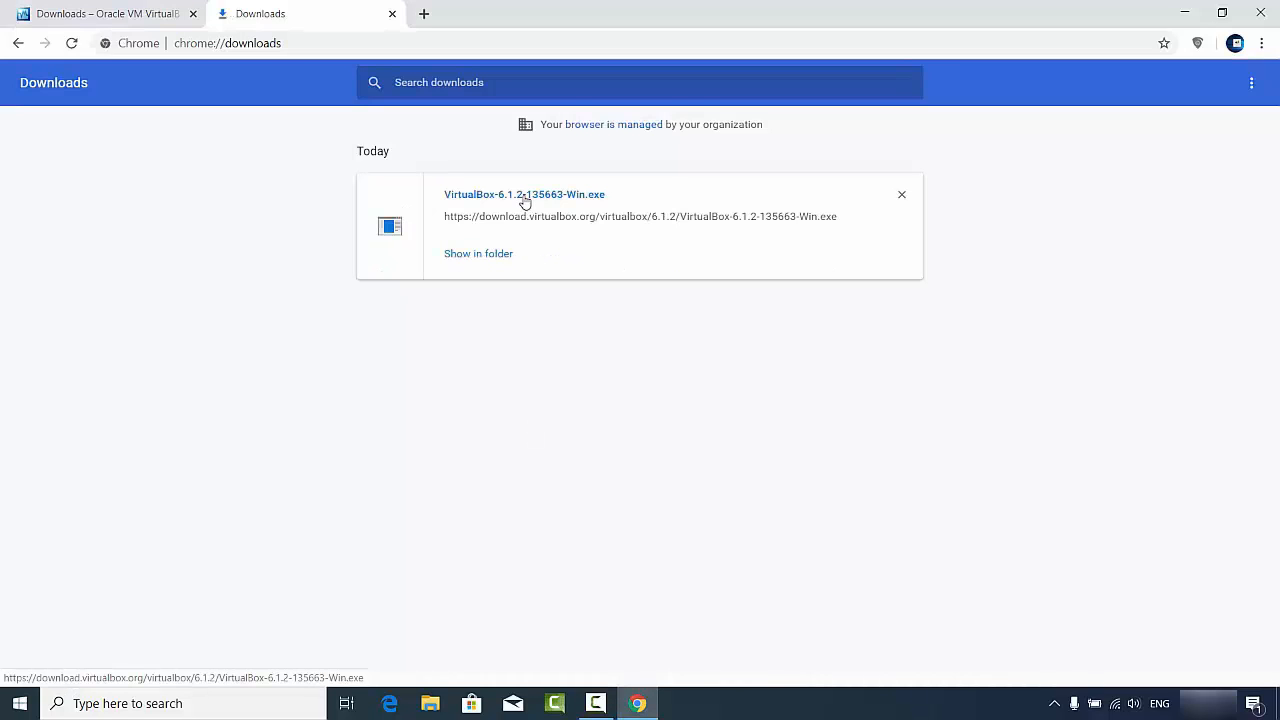
{"action": "left_click", "coordinate": [524, 196]}
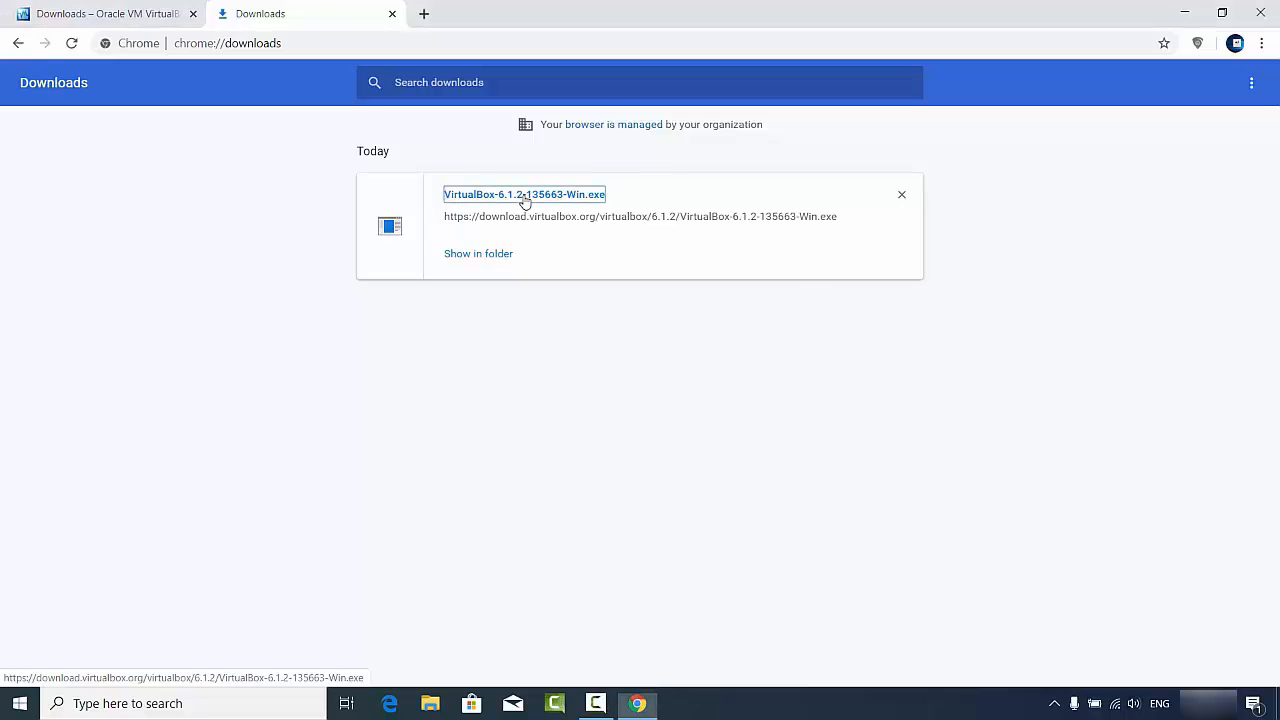
{"action": "left_click", "coordinate": [1182, 14]}
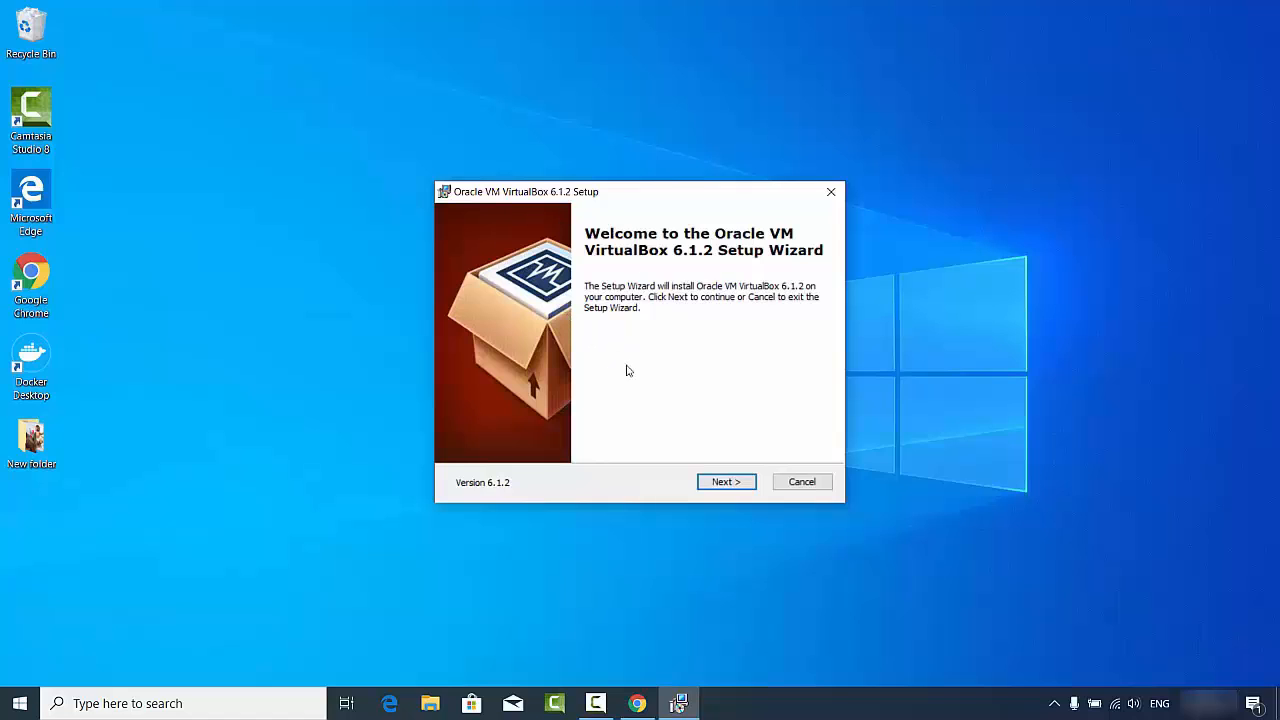
- Install VirtualBox 6.1.2 with default features, accepting the network reset and Oracle USB device software
{"action": "left_click", "coordinate": [724, 486]}
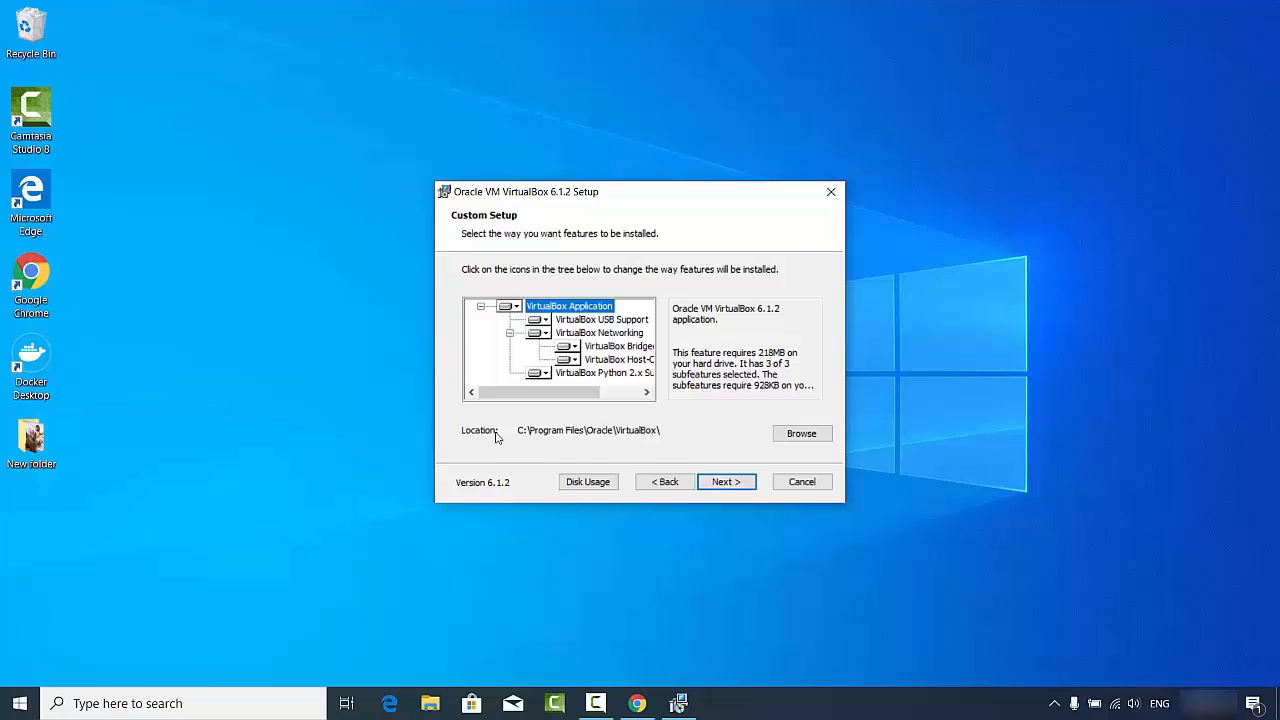
{"action": "left_click", "coordinate": [721, 485]}
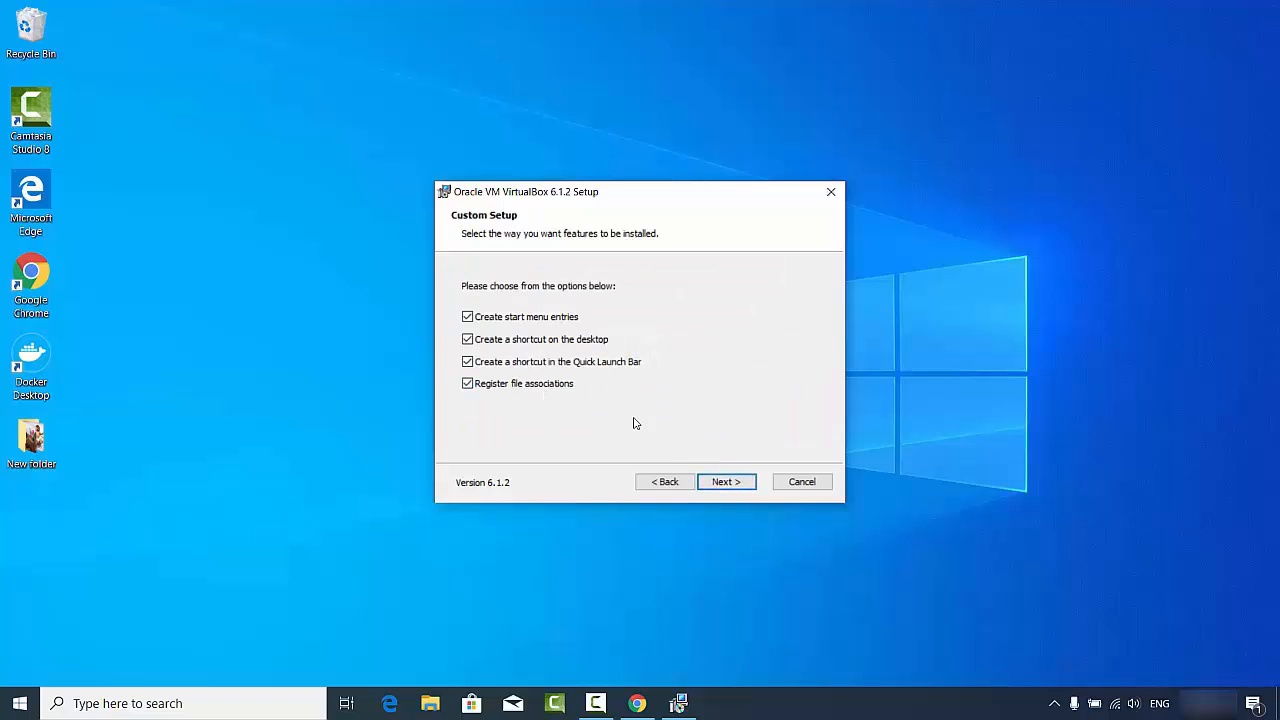
{"action": "left_click", "coordinate": [733, 485]}
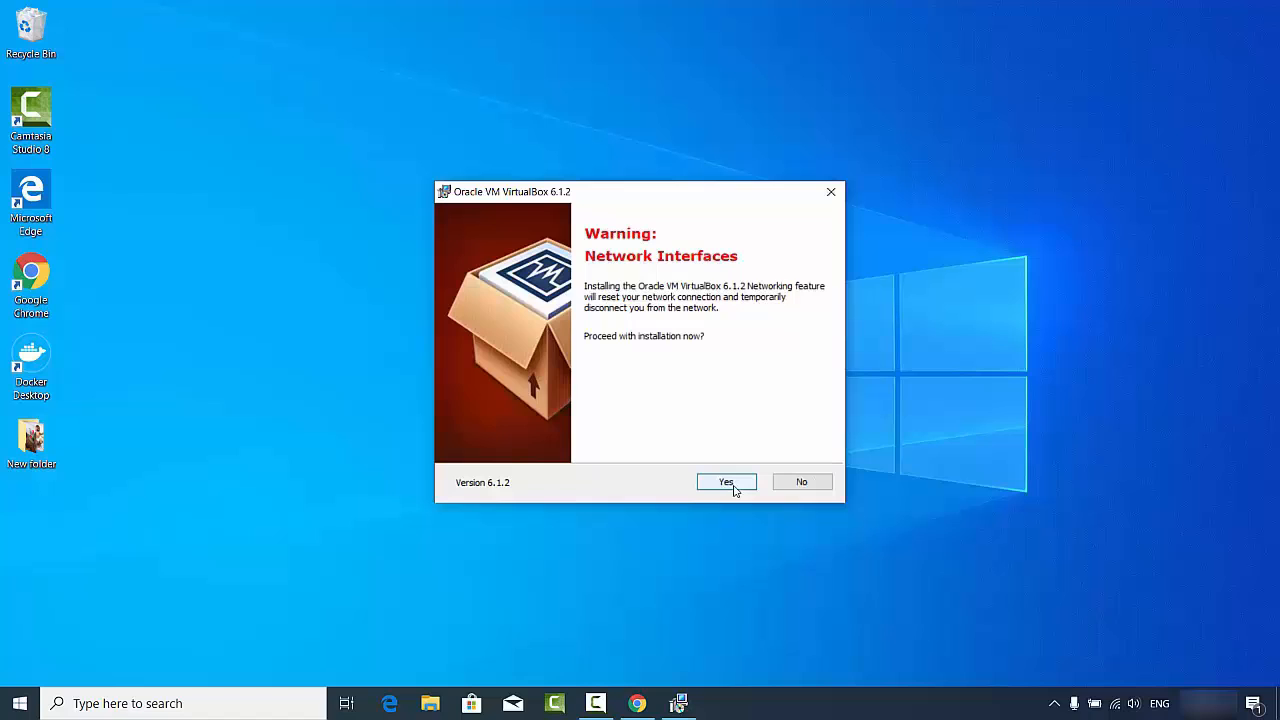
{"action": "left_click", "coordinate": [733, 485]}
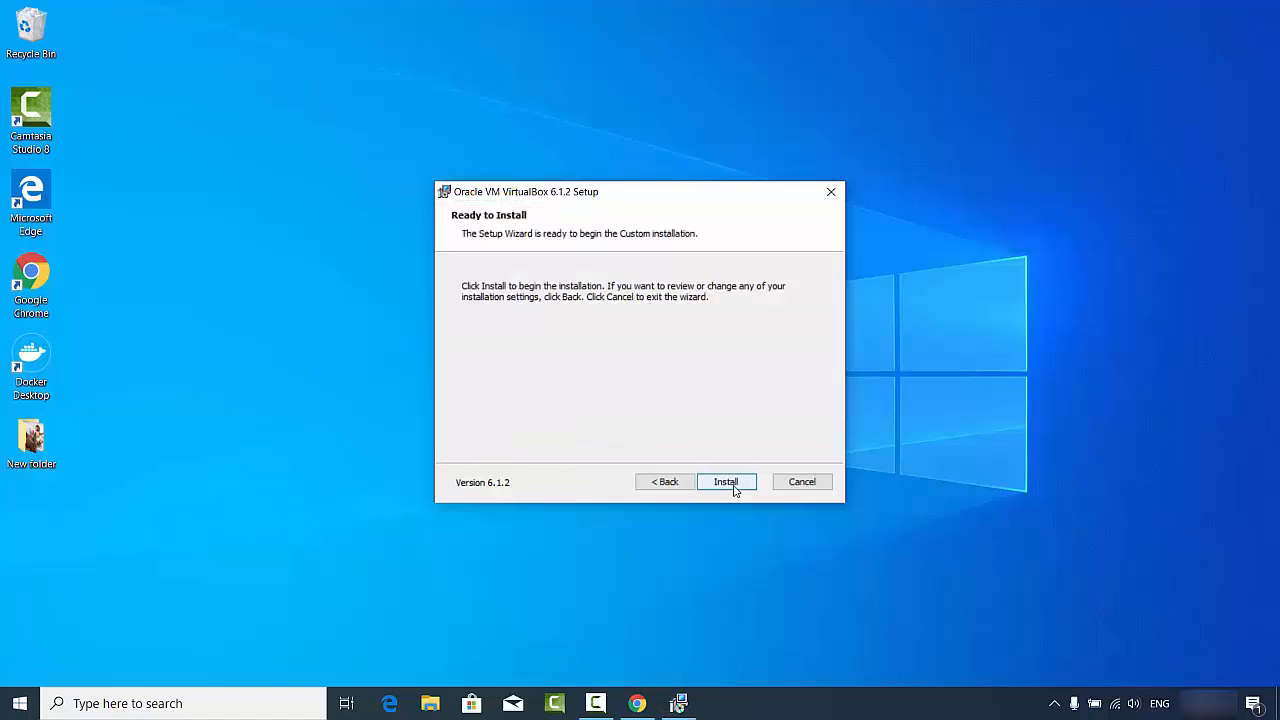
{"action": "left_click", "coordinate": [734, 487]}
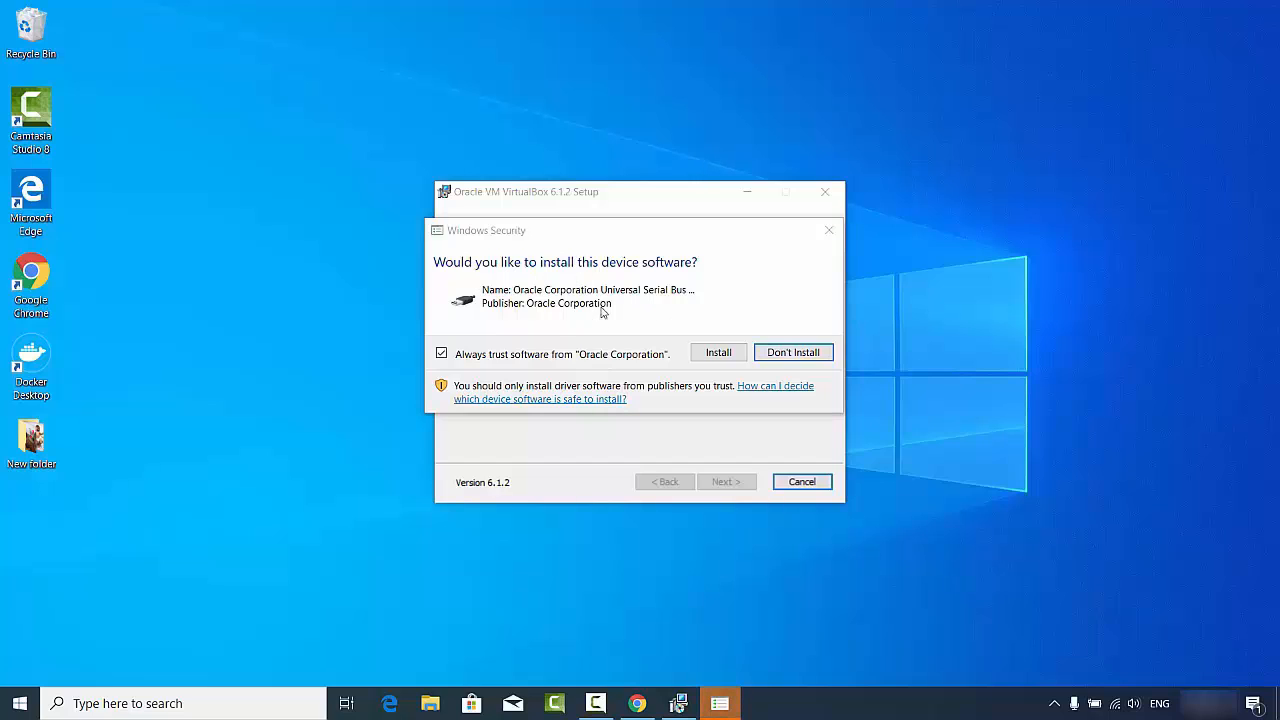
{"action": "left_click", "coordinate": [716, 353]}
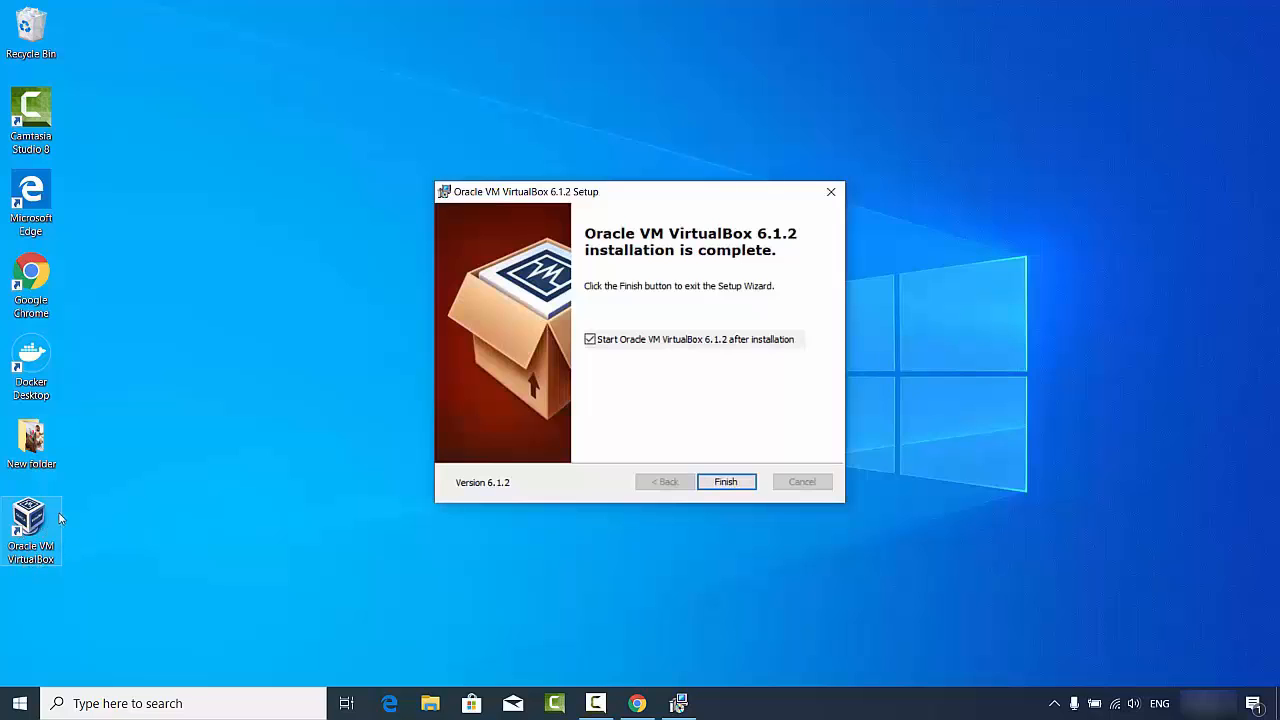
- Finish the setup wizard, toggling the option to start VirtualBox after installation
{"action": "left_click", "coordinate": [305, 358]}
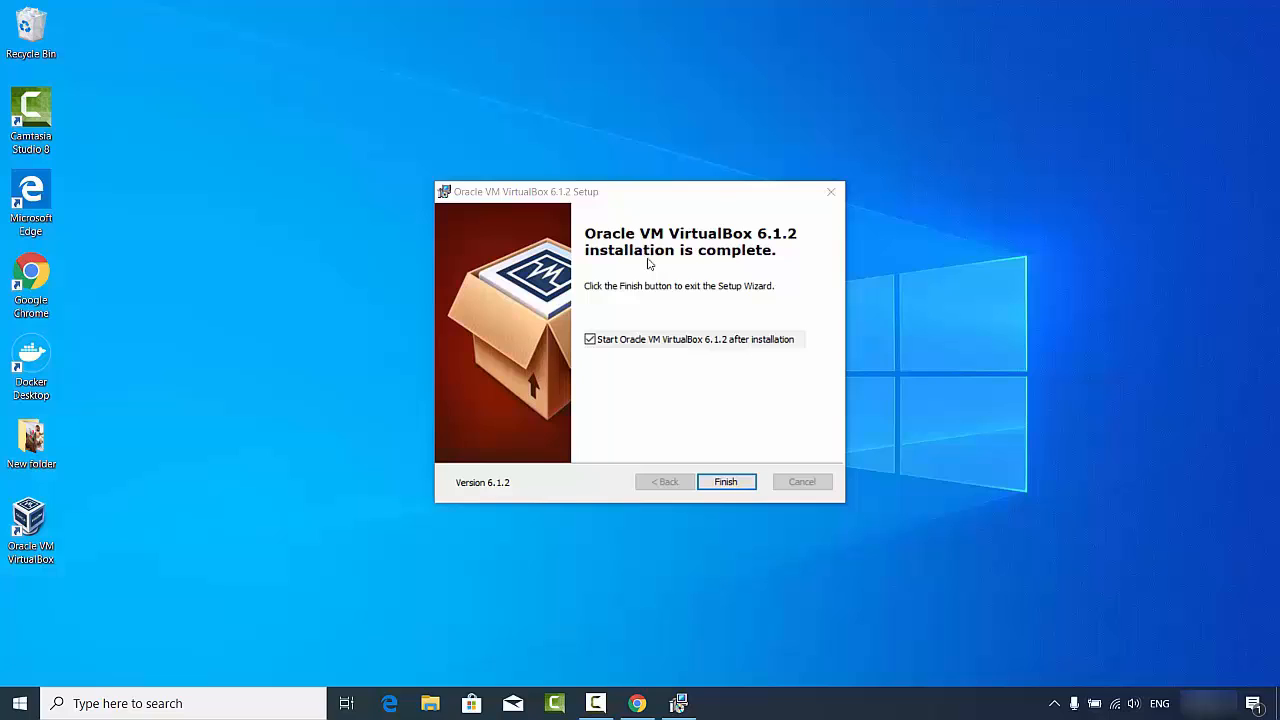
{"action": "left_click", "coordinate": [590, 340]}
{"action": "left_click", "coordinate": [724, 481]}
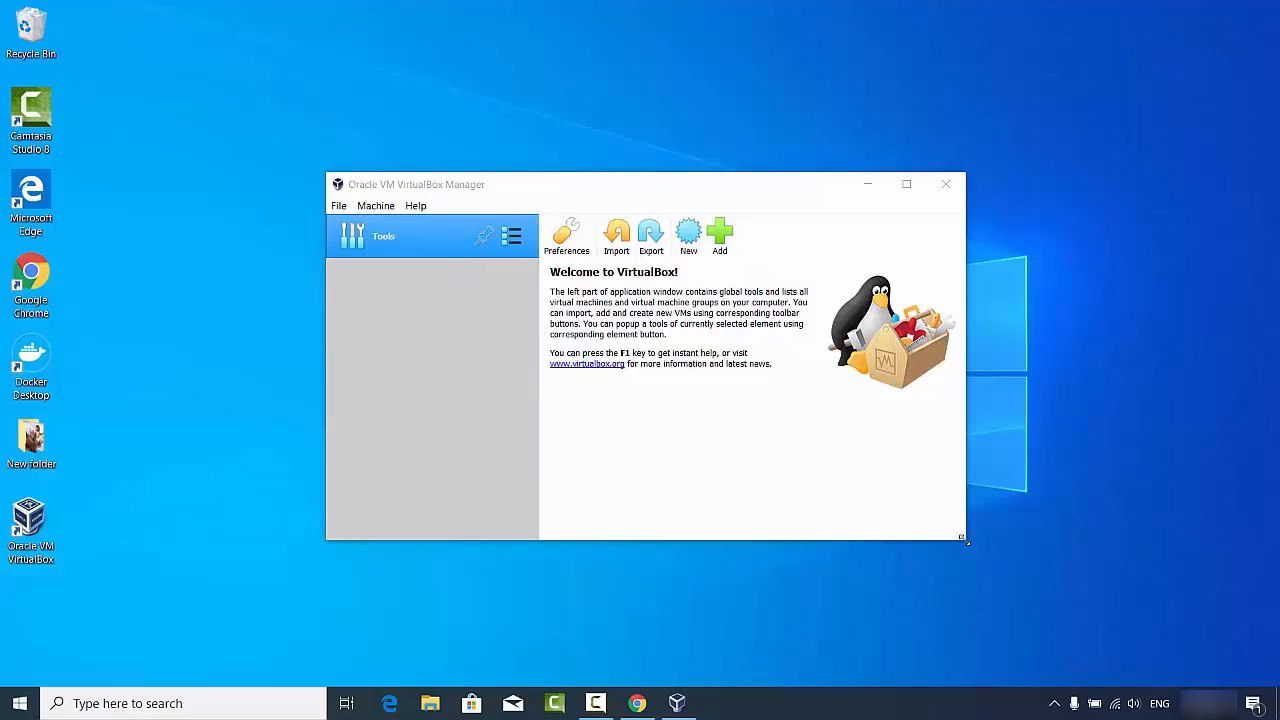
- Relaunch VirtualBox Manager from the desktop icon and enlarge its window
{"action": "left_click_drag", "start_coordinate": [963, 539], "coordinate": [1107, 655]}
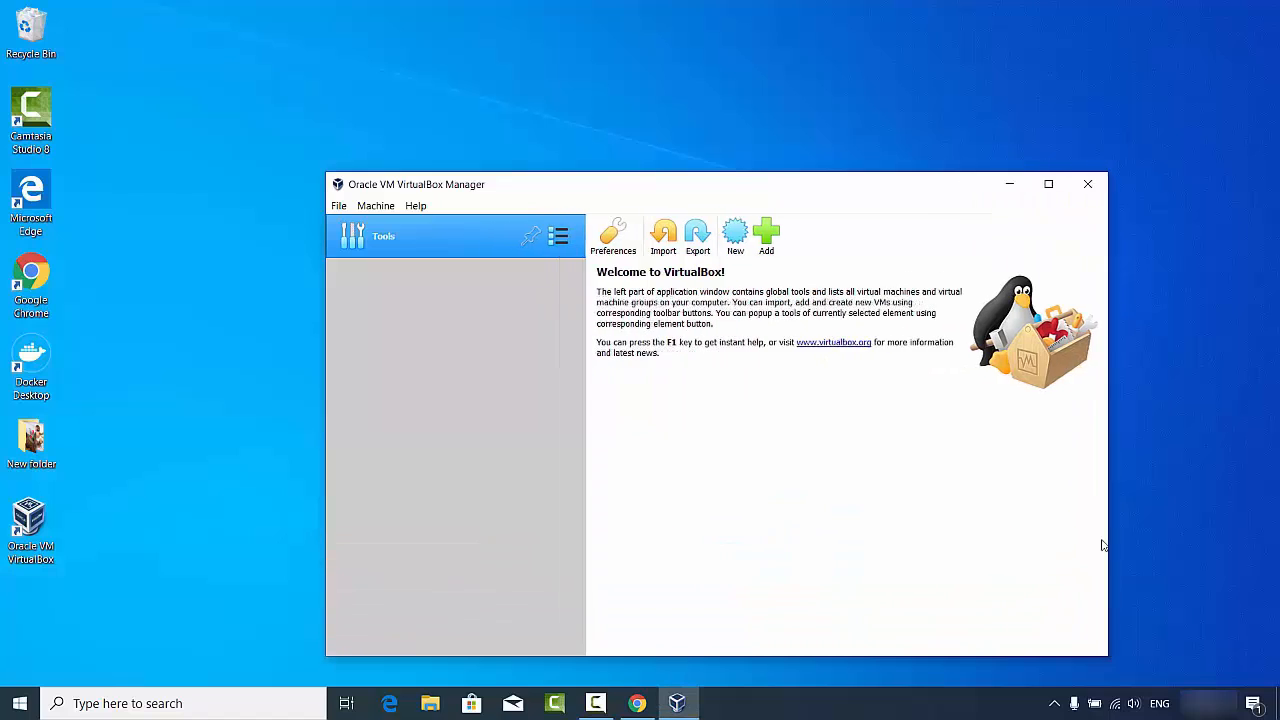
{"action": "left_click", "coordinate": [1088, 184]}
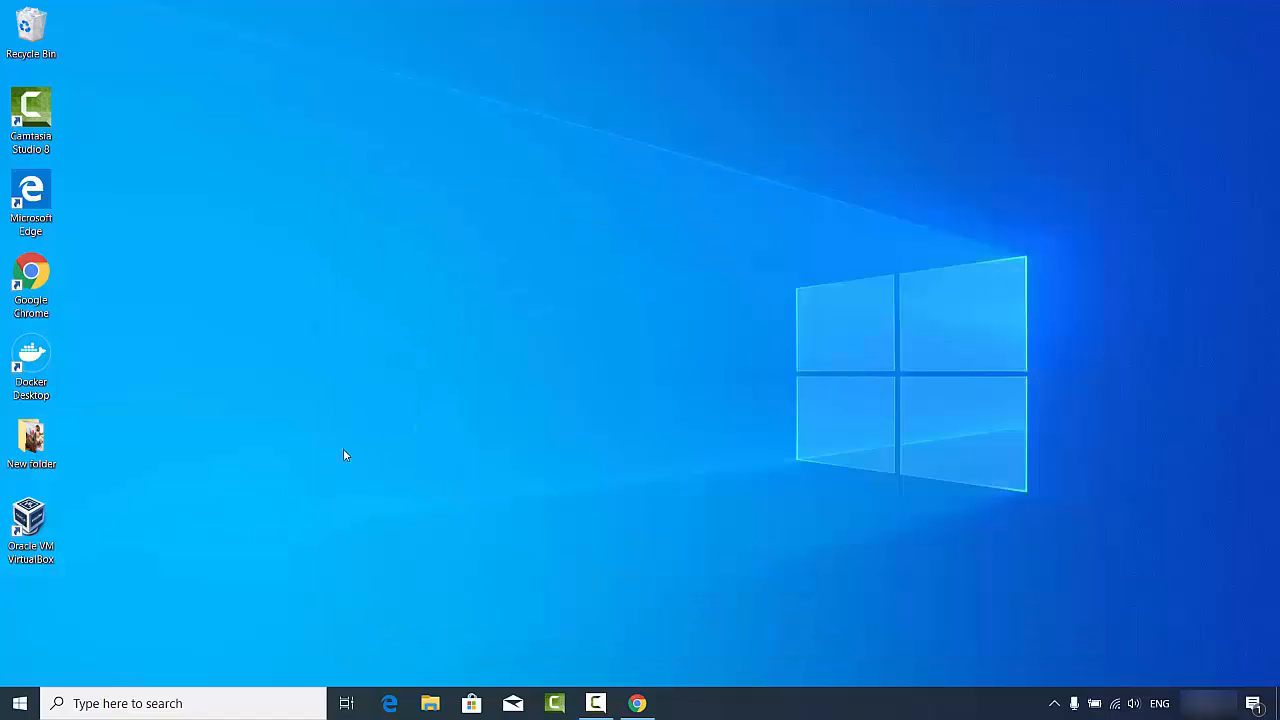
{"action": "double_click", "coordinate": [27, 537]}
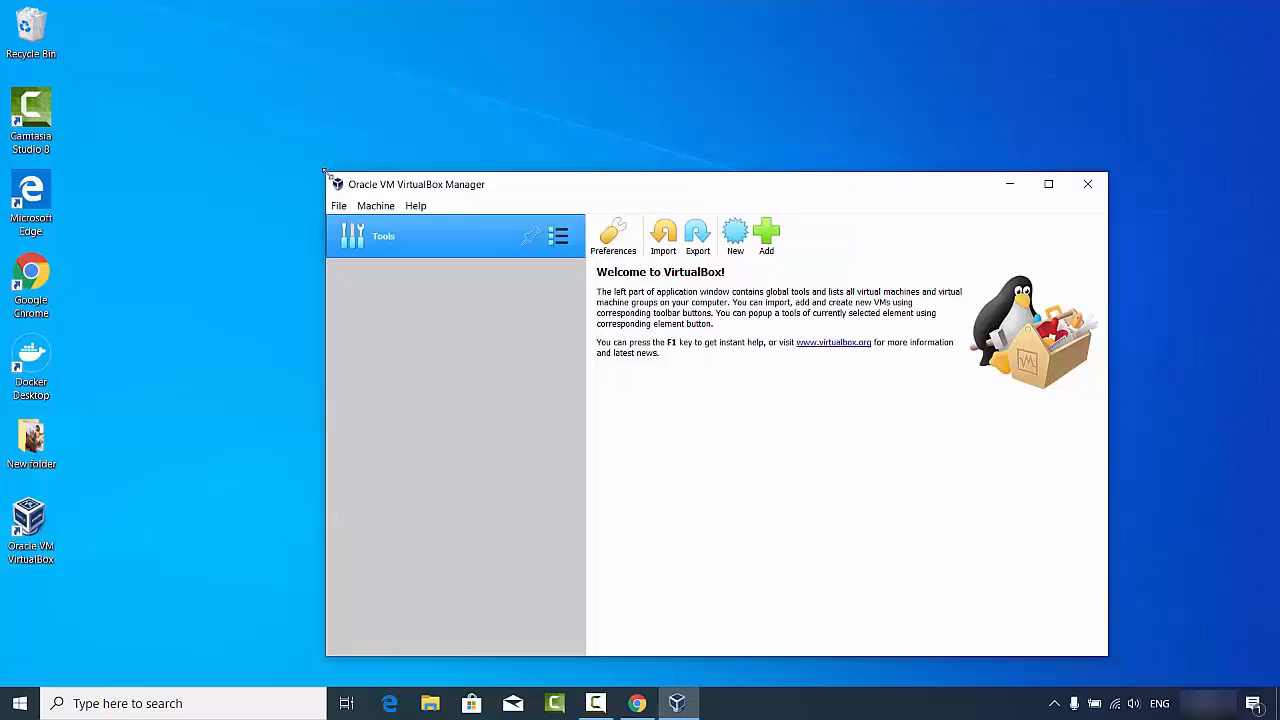
{"action": "left_click_drag", "start_coordinate": [324, 172], "coordinate": [171, 46]}
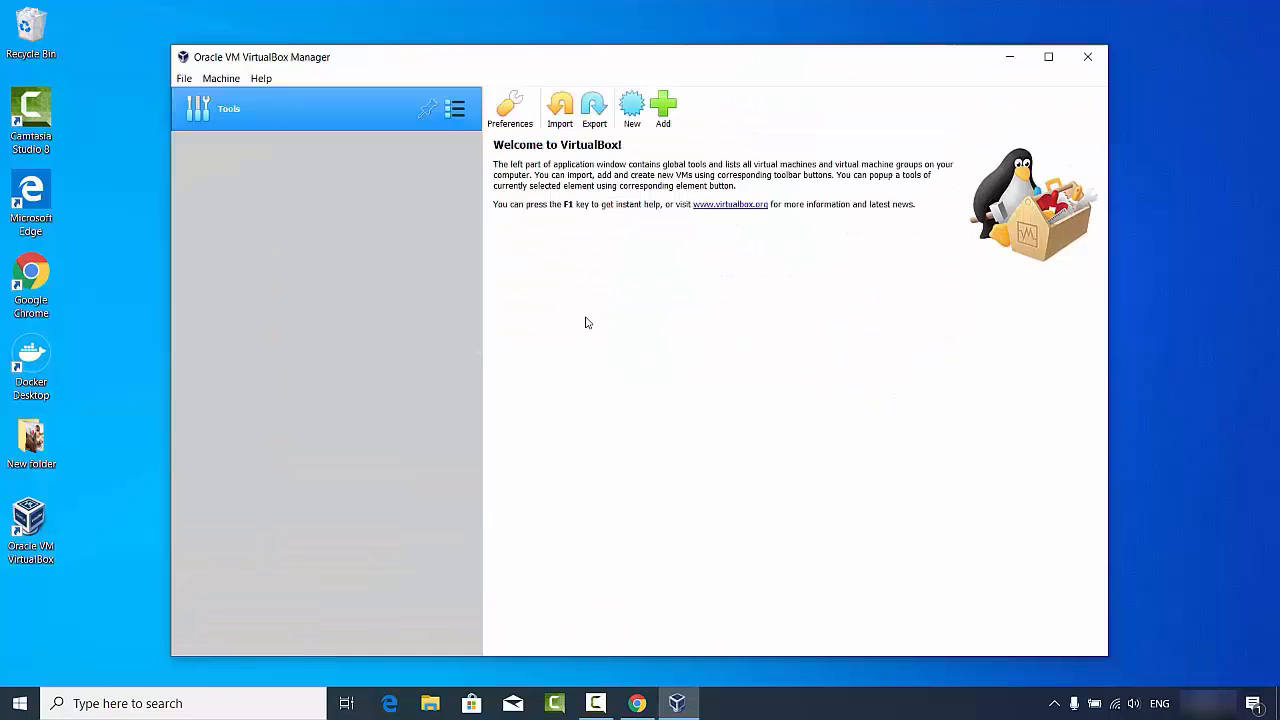
- Create a VM named 'Ubuntu' with type Linux and version Ubuntu (64-bit), then continue
{"action": "left_click", "coordinate": [631, 112]}
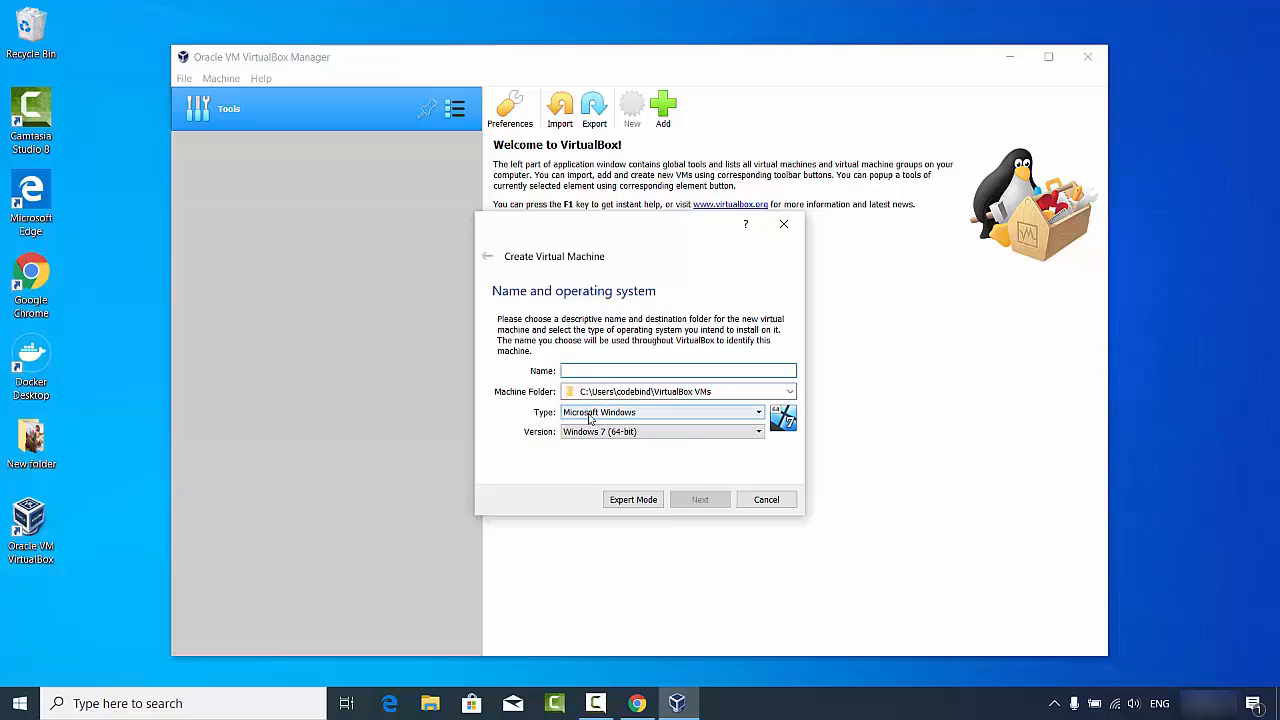
{"action": "left_click", "coordinate": [590, 416]}
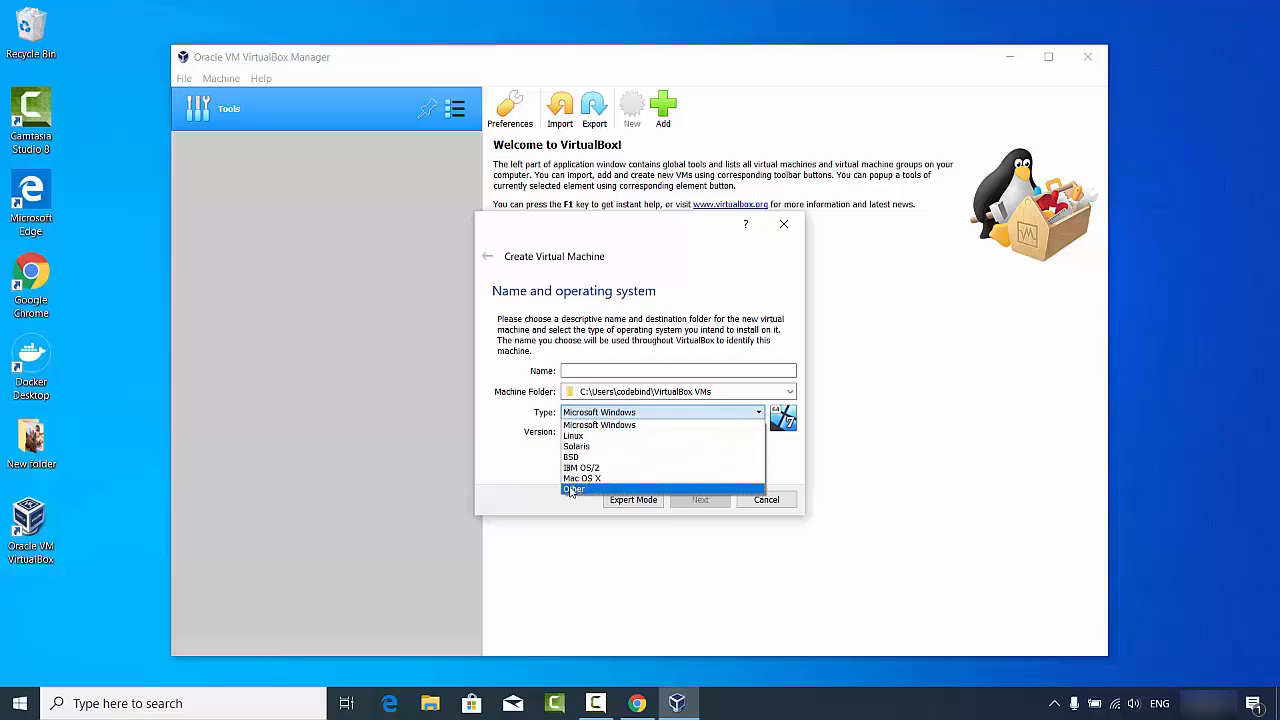
{"action": "left_click", "coordinate": [589, 371]}
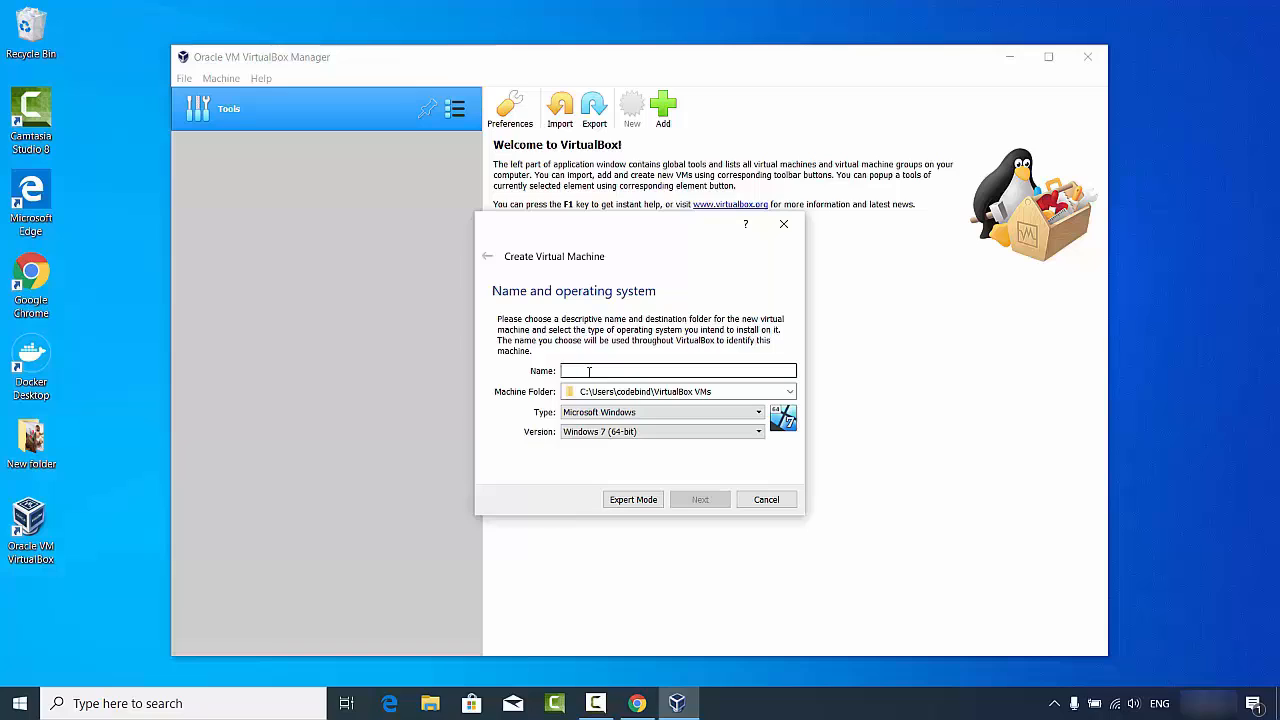
{"action": "type", "text": "U"}
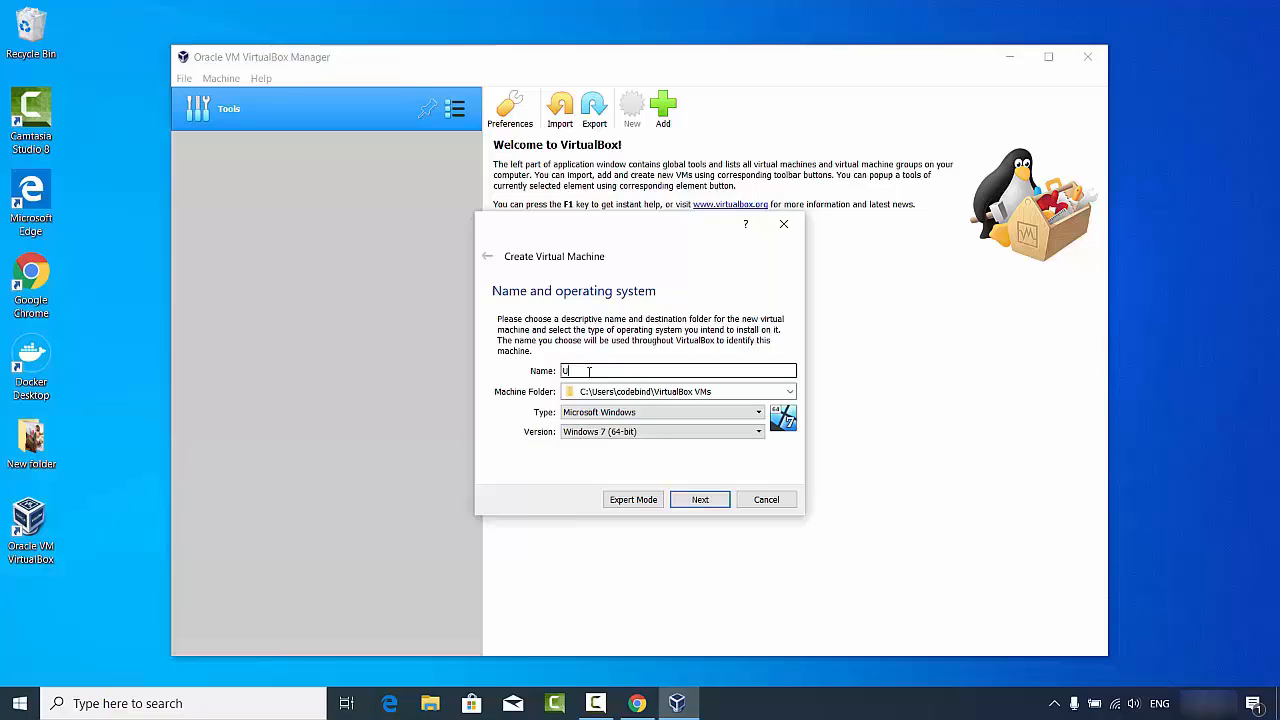
{"action": "type", "text": "buntu"}
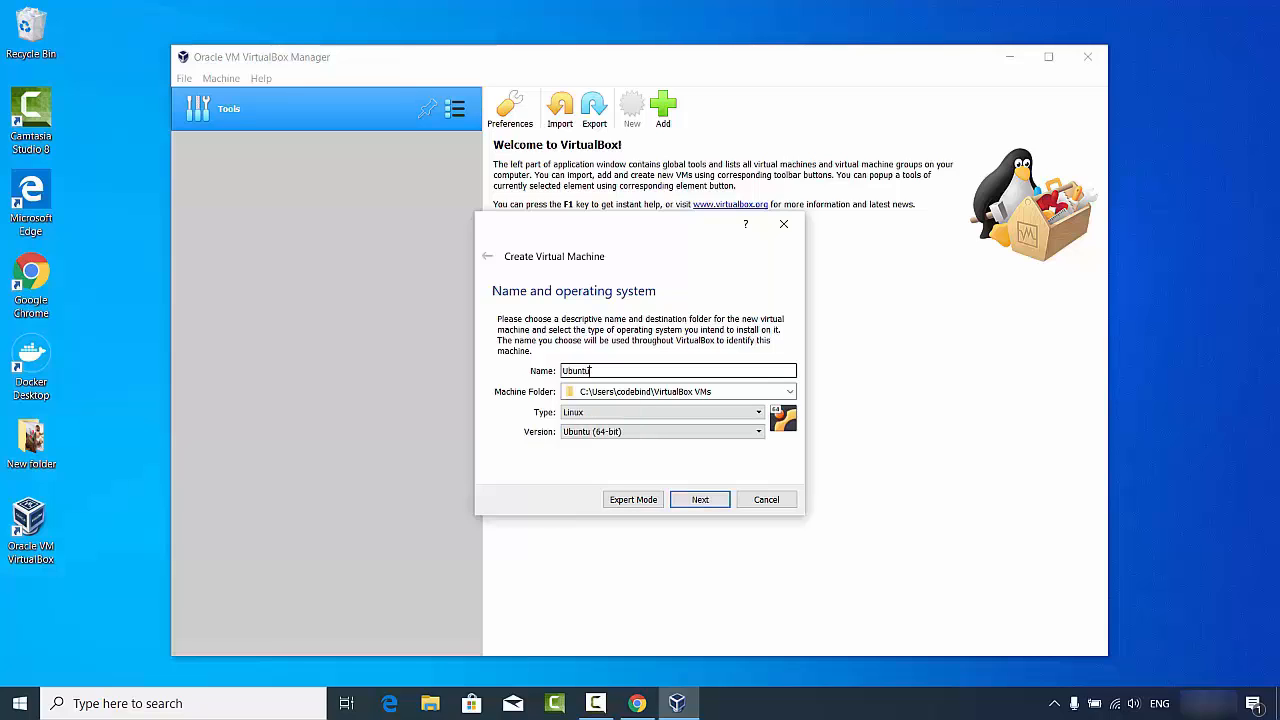
{"action": "left_click", "coordinate": [573, 434]}
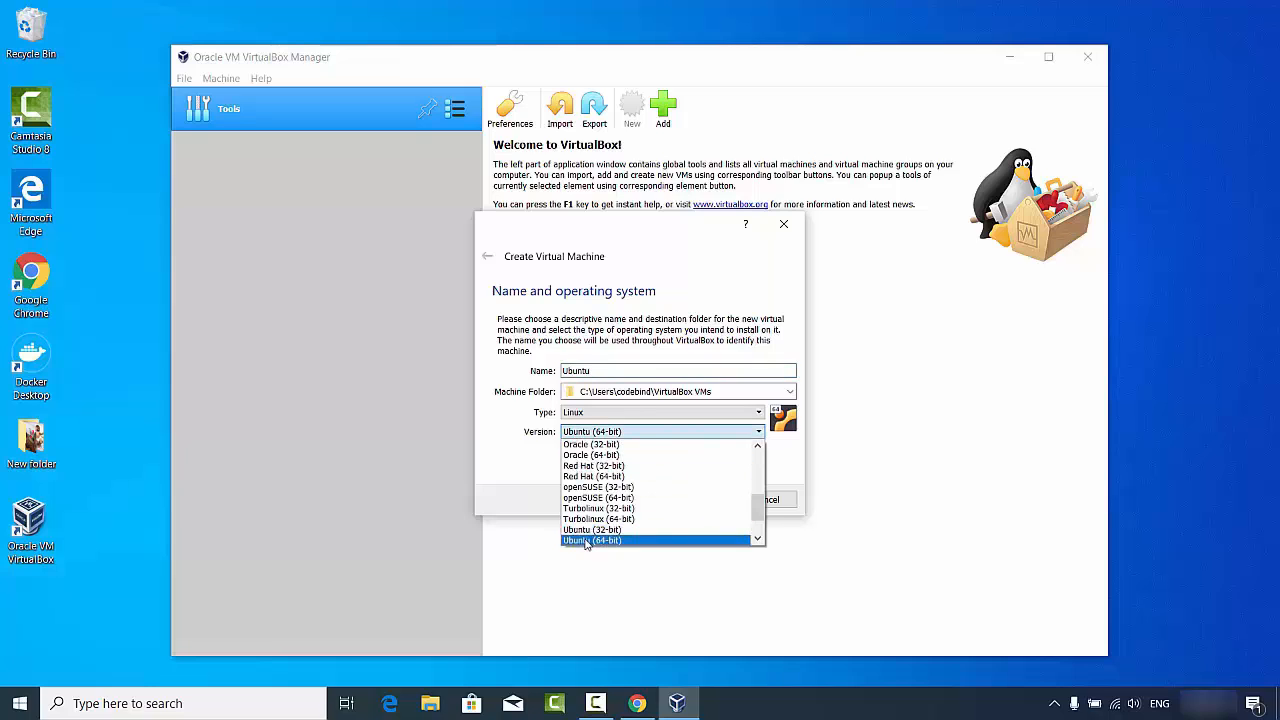
{"action": "left_click", "coordinate": [587, 541]}
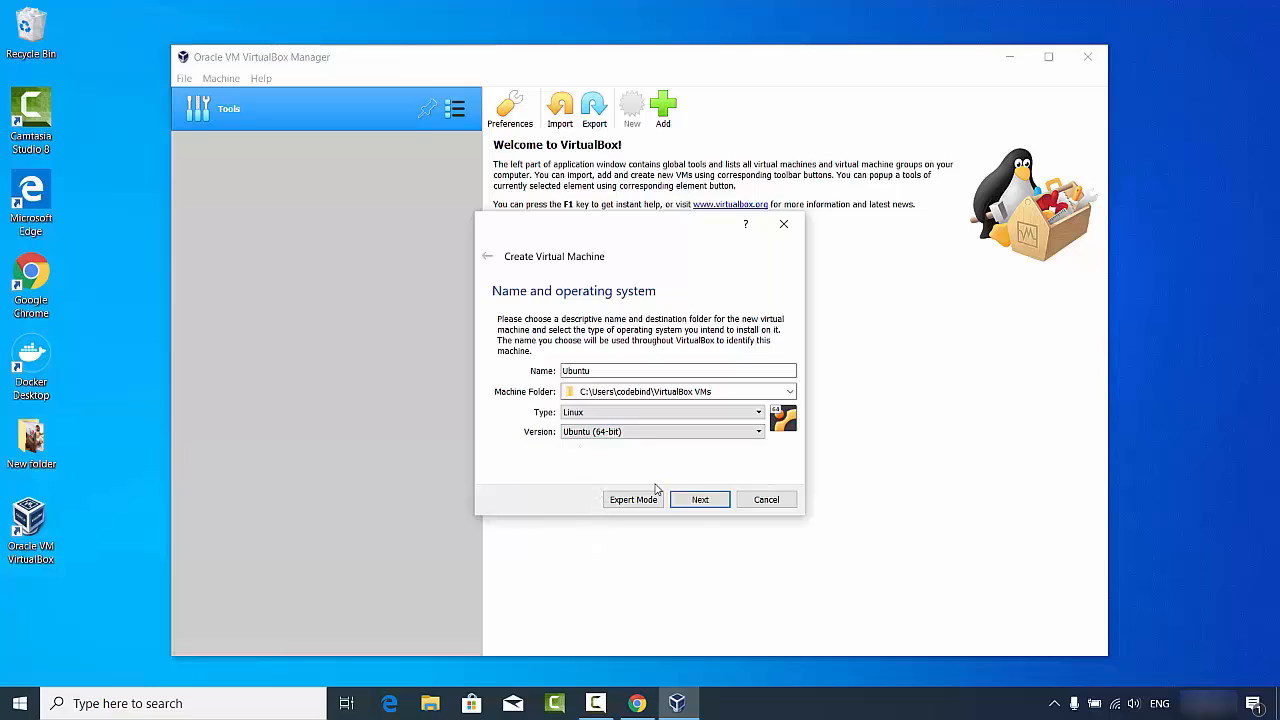
{"action": "left_click", "coordinate": [699, 499]}
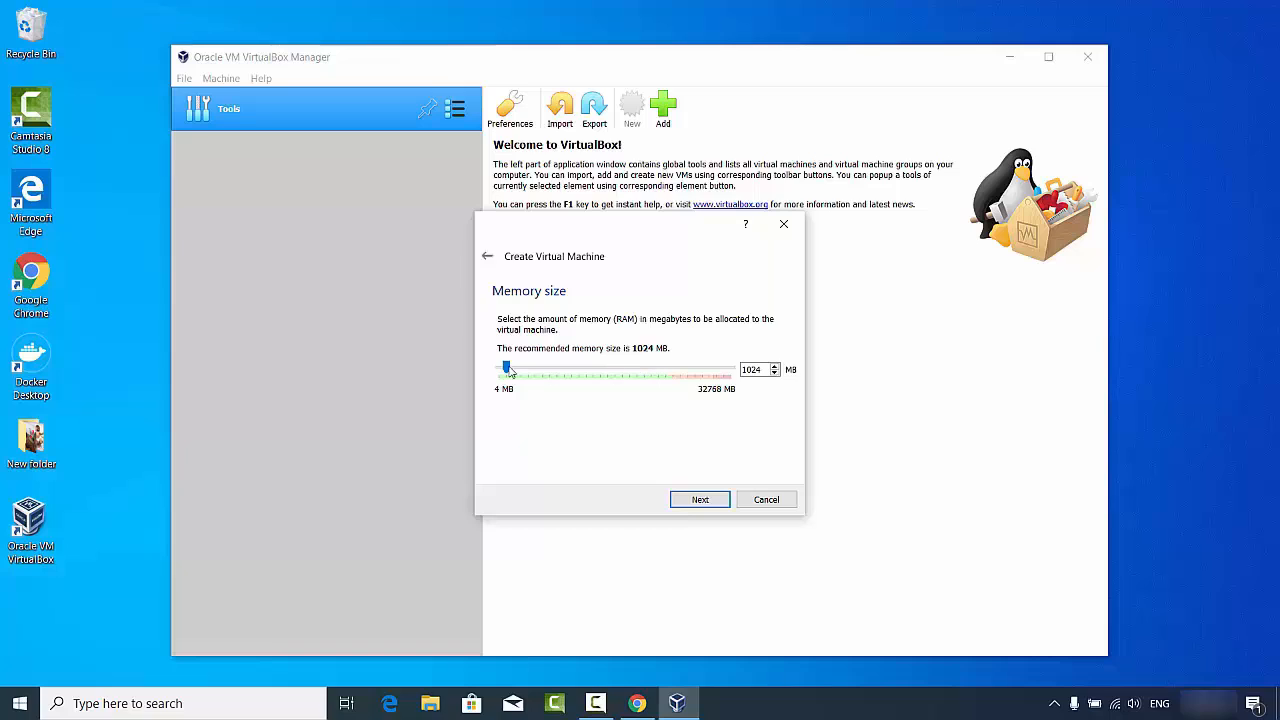
- Set the Ubuntu machine's memory slider to 14315 MB
{"action": "left_click_drag", "start_coordinate": [506, 368], "coordinate": [587, 377]}
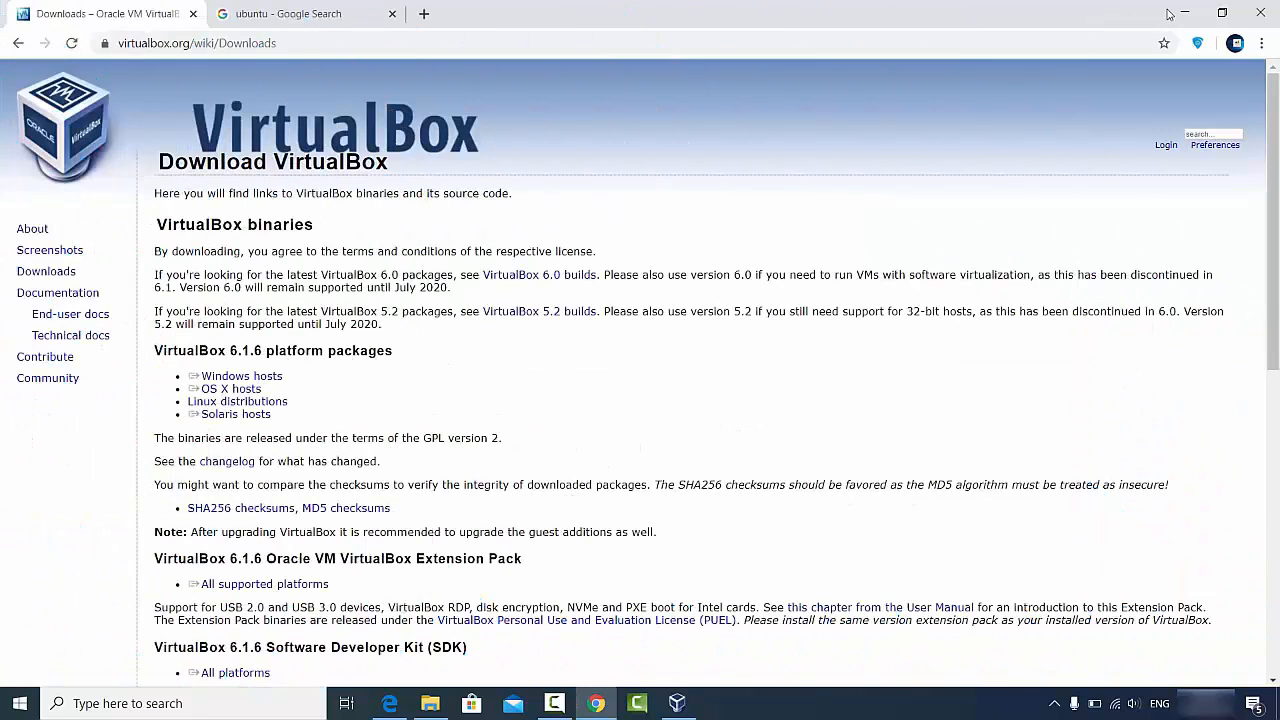
{"action": "left_click", "coordinate": [1184, 13]}
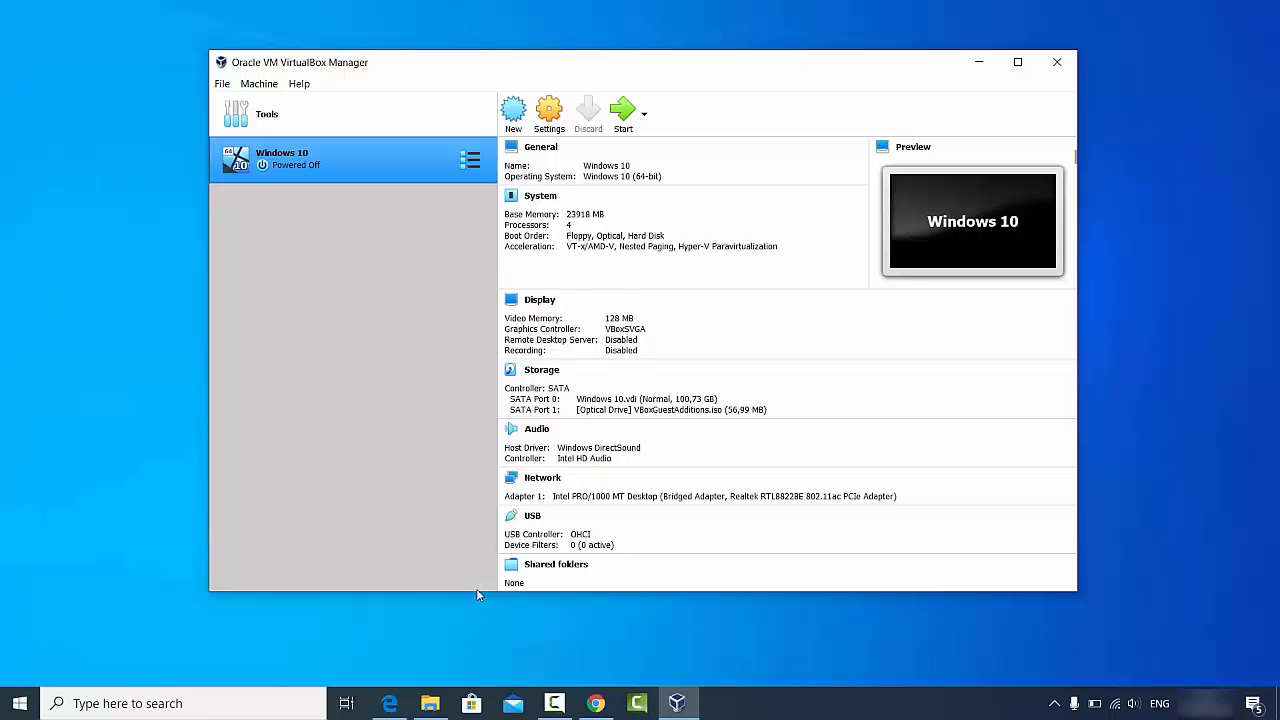
{"action": "left_click", "coordinate": [592, 703]}
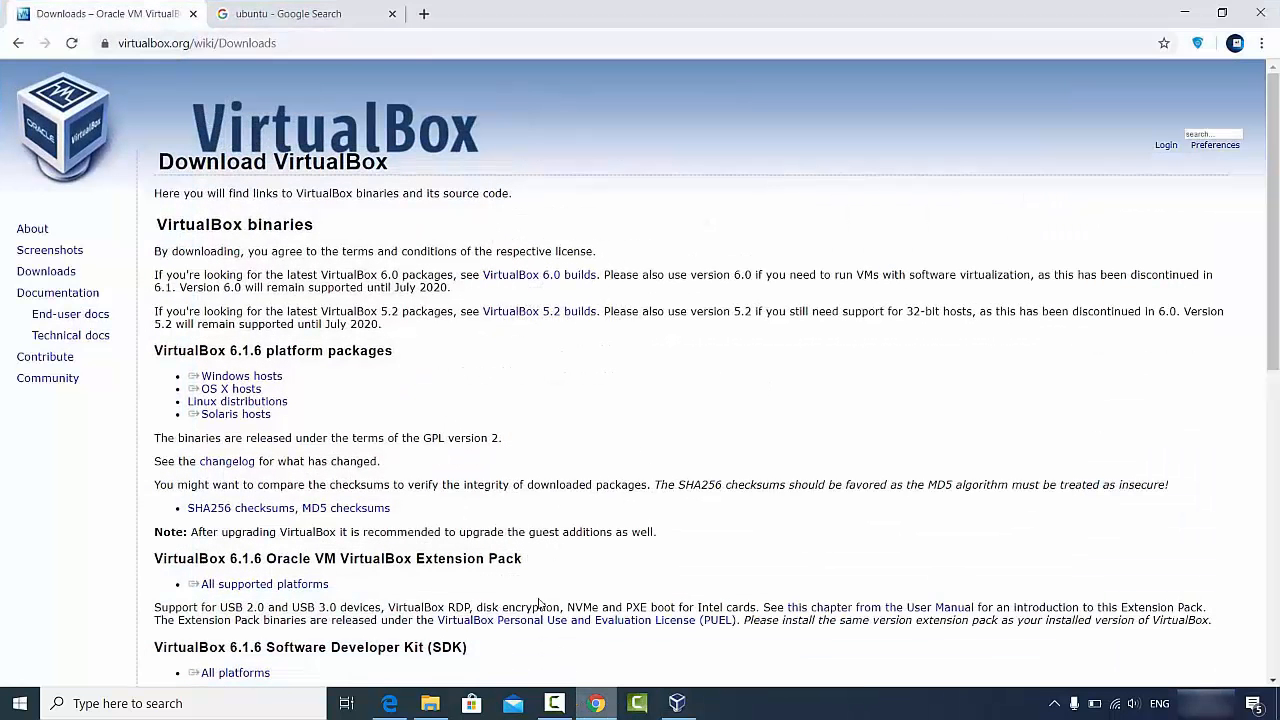
- Go to ubuntu.com from the search results and open its Download menu
{"action": "left_click", "coordinate": [291, 17]}
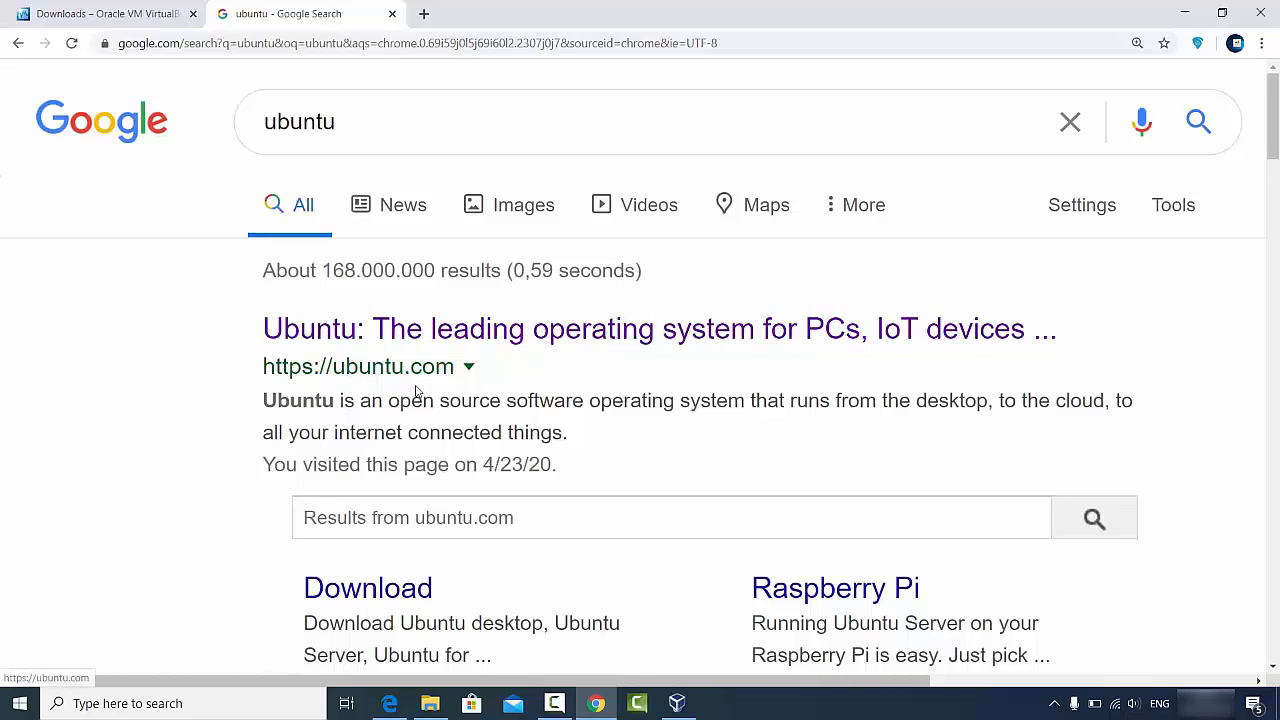
{"action": "left_click", "coordinate": [431, 331]}
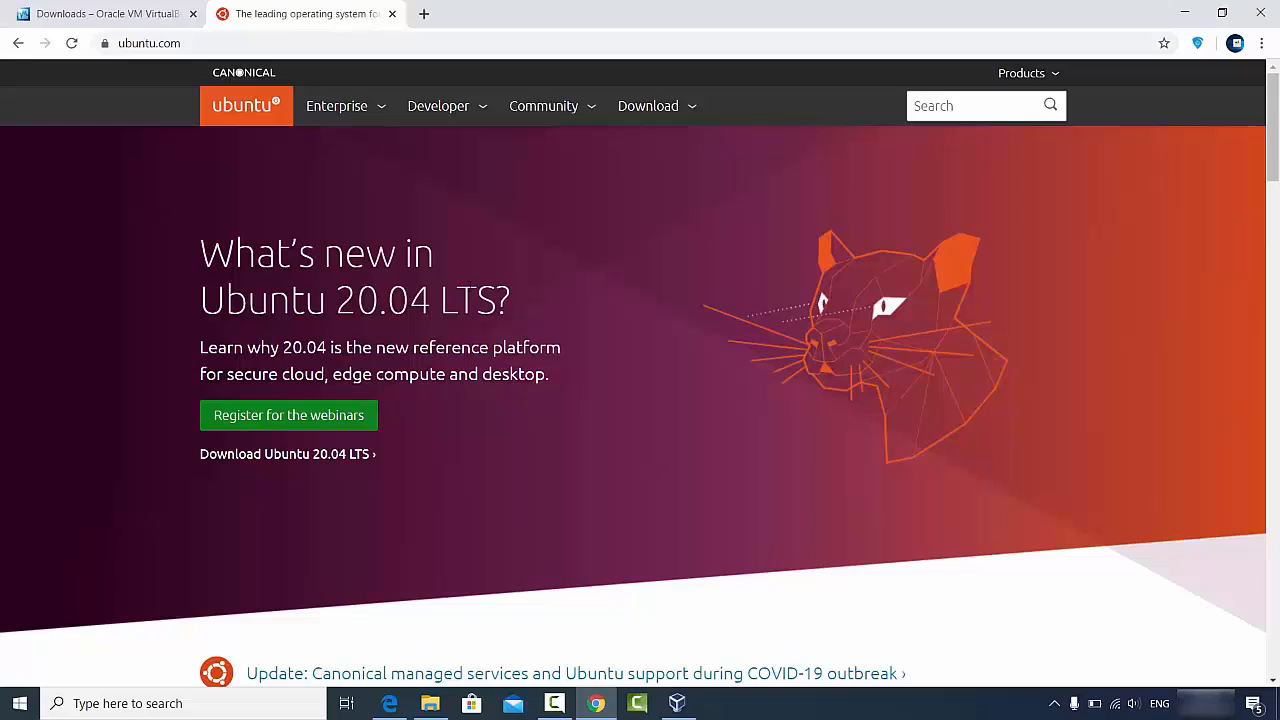
{"action": "left_click", "coordinate": [655, 108]}
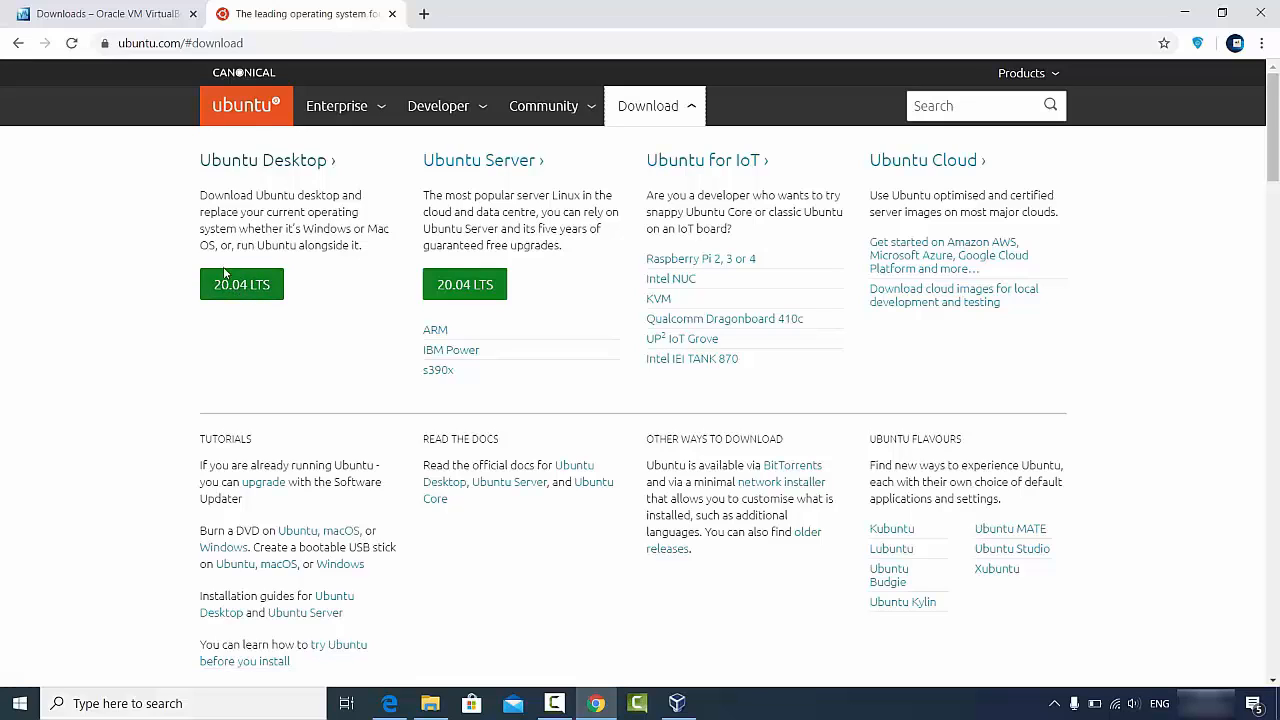
- Start downloading the Ubuntu 20.04 LTS Desktop ISO from the Ubuntu Desktop page
{"action": "left_click", "coordinate": [242, 163]}
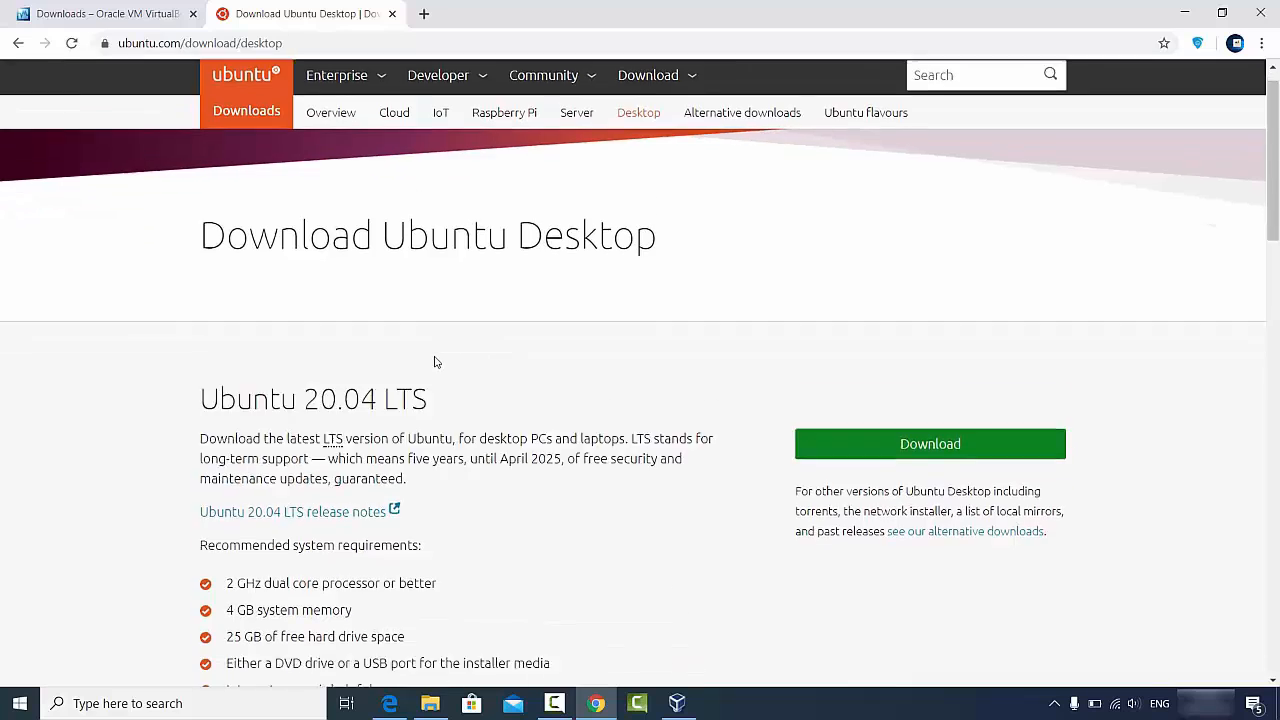
{"action": "scroll", "coordinate": [433, 369], "scroll_direction": "down", "scroll_amount": 2}
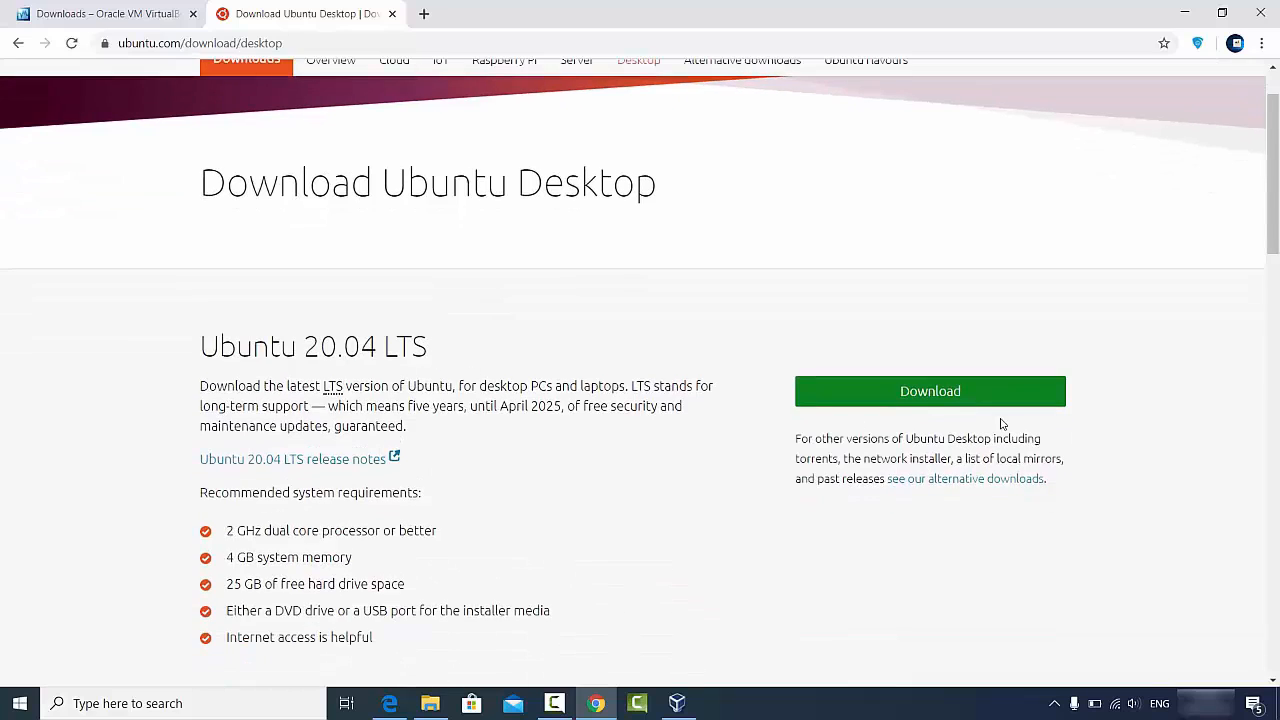
{"action": "left_click", "coordinate": [870, 398]}
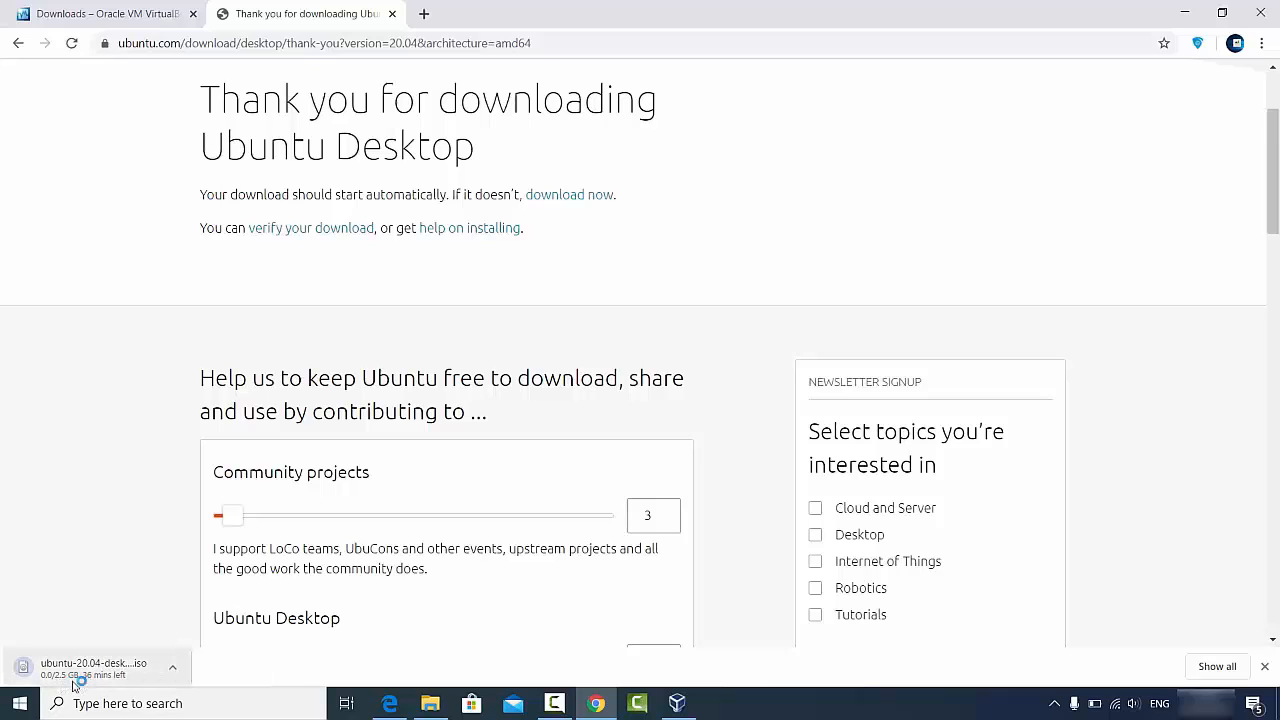
- Cancel the ISO download from the download bar and minimize Chrome
{"action": "scroll", "coordinate": [188, 503], "scroll_direction": "down", "scroll_amount": 3}
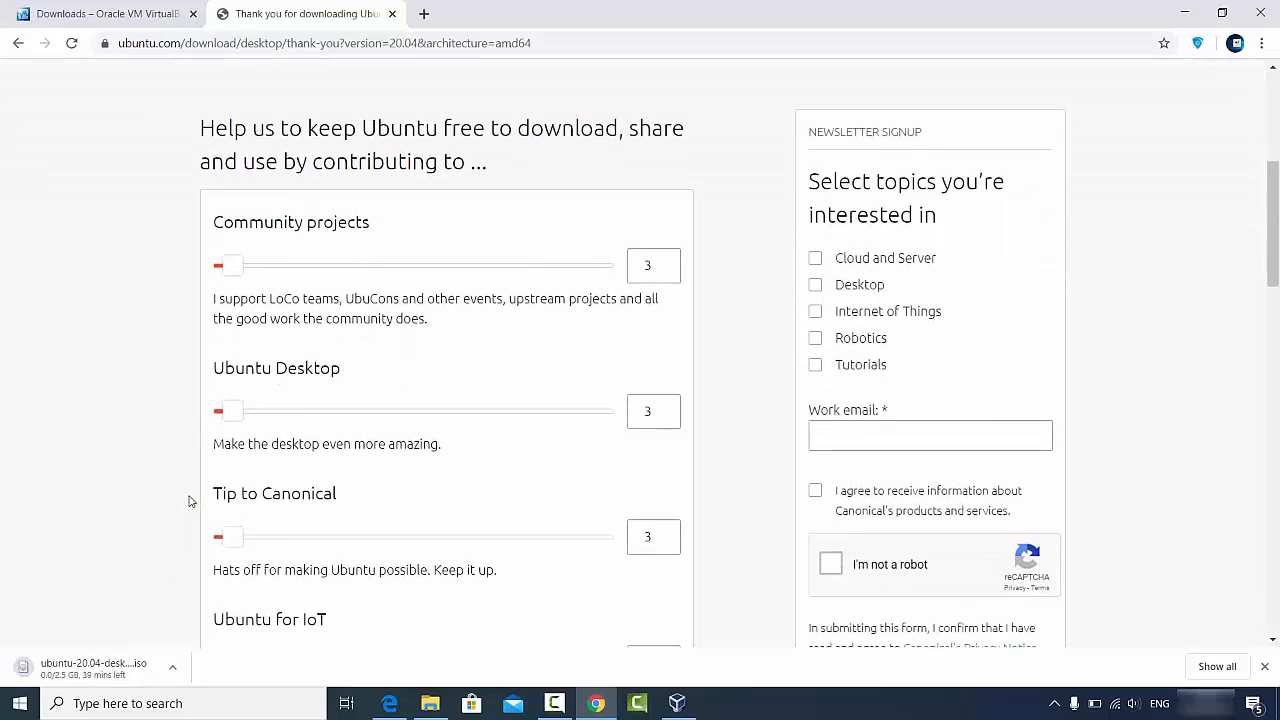
{"action": "left_click", "coordinate": [172, 667]}
{"action": "left_click", "coordinate": [198, 639]}
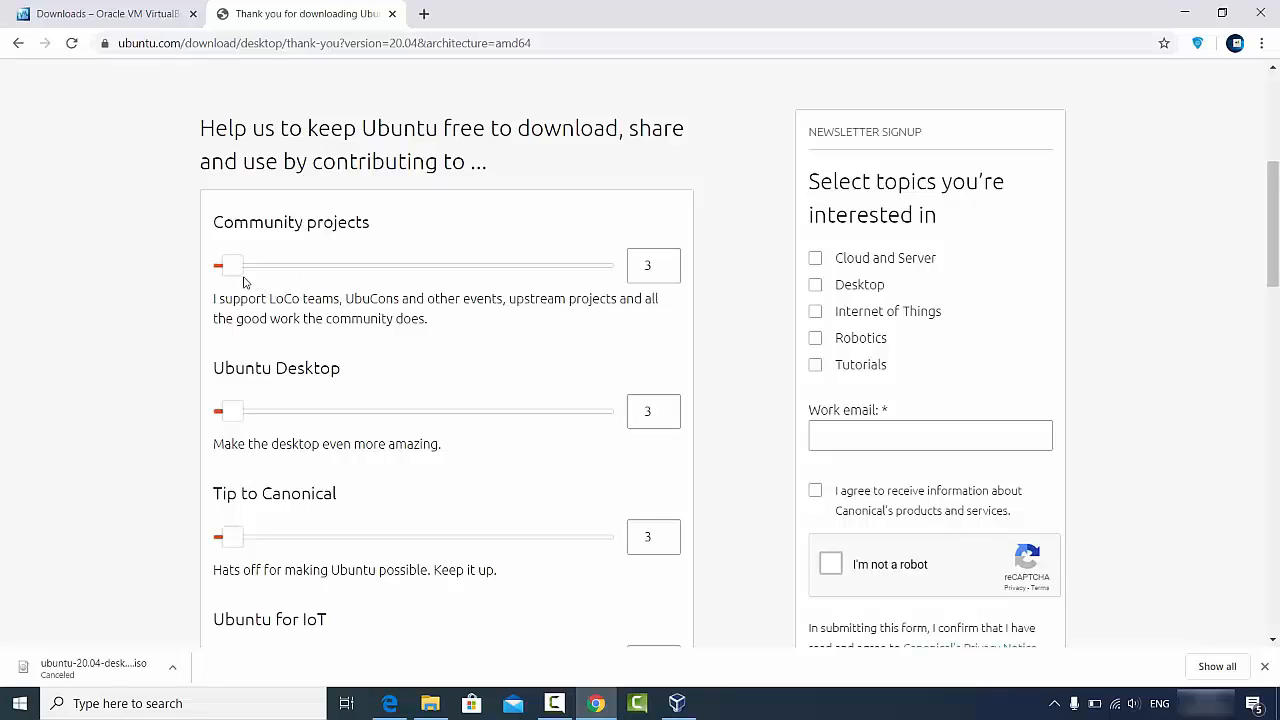
{"action": "scroll", "coordinate": [337, 287], "scroll_direction": "down", "scroll_amount": 2}
{"action": "scroll", "coordinate": [336, 290], "scroll_direction": "down", "scroll_amount": 2}
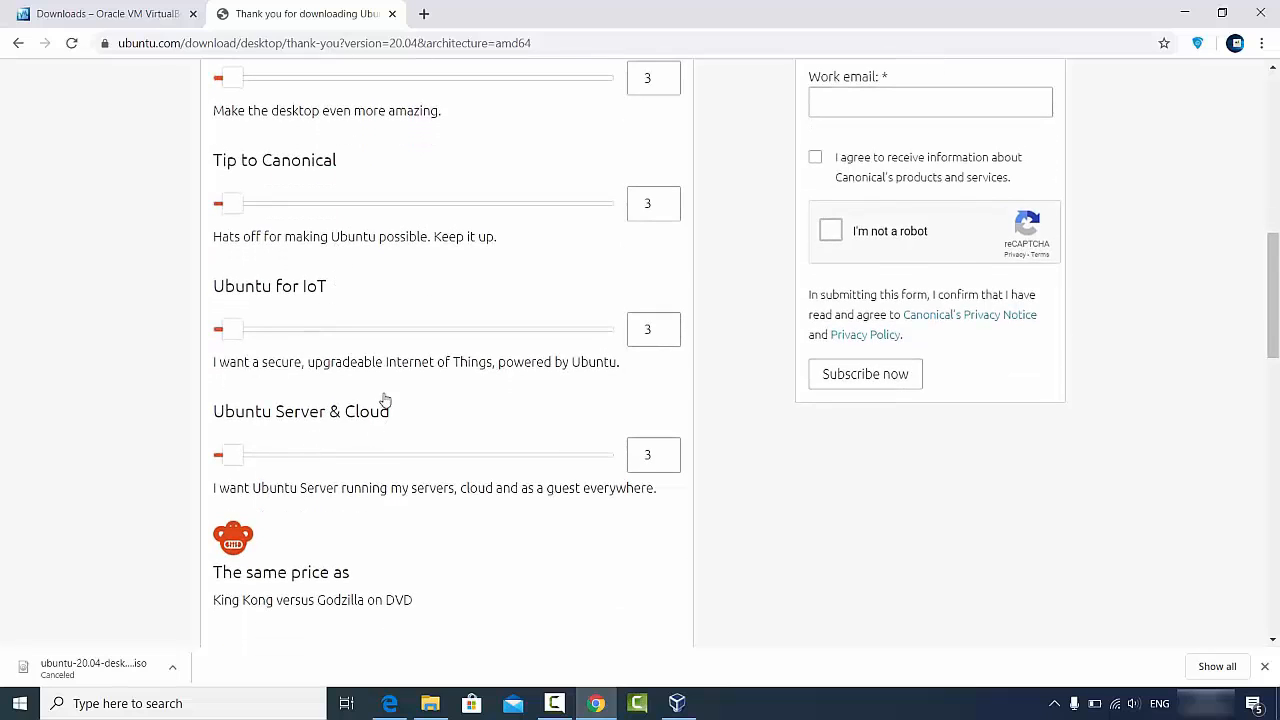
{"action": "scroll", "coordinate": [383, 400], "scroll_direction": "down", "scroll_amount": 2}
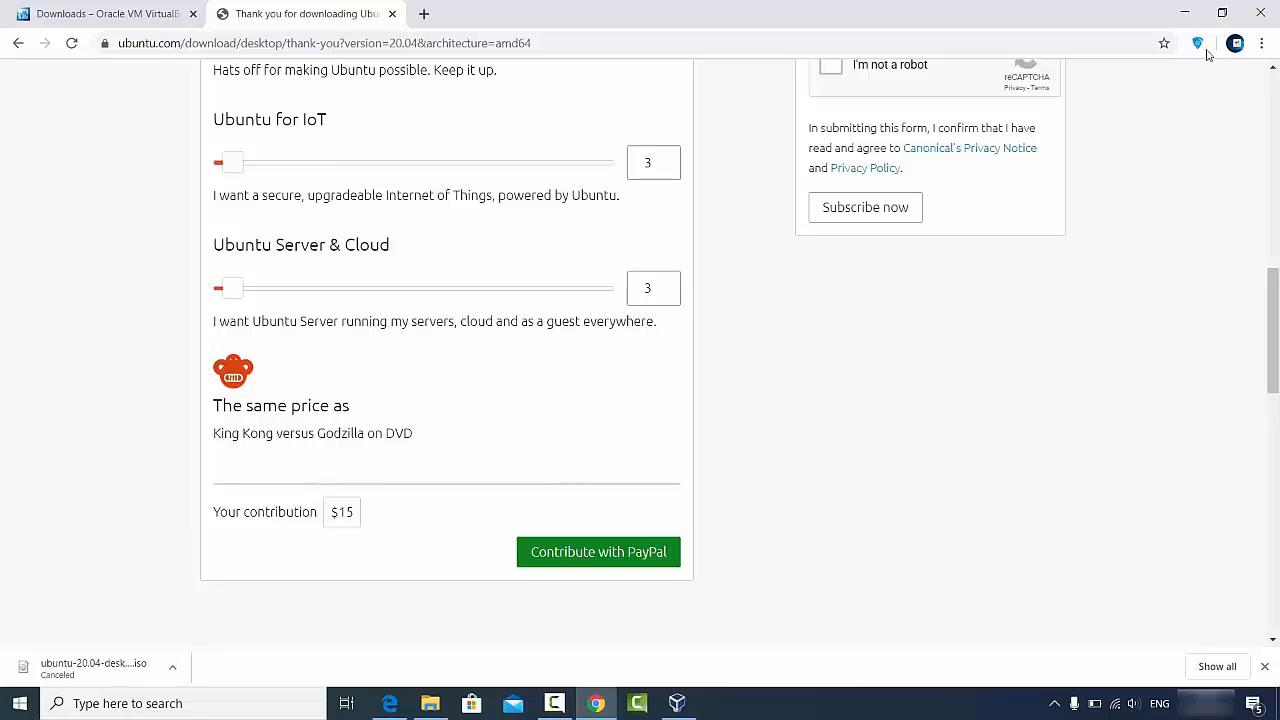
{"action": "left_click", "coordinate": [1187, 19]}
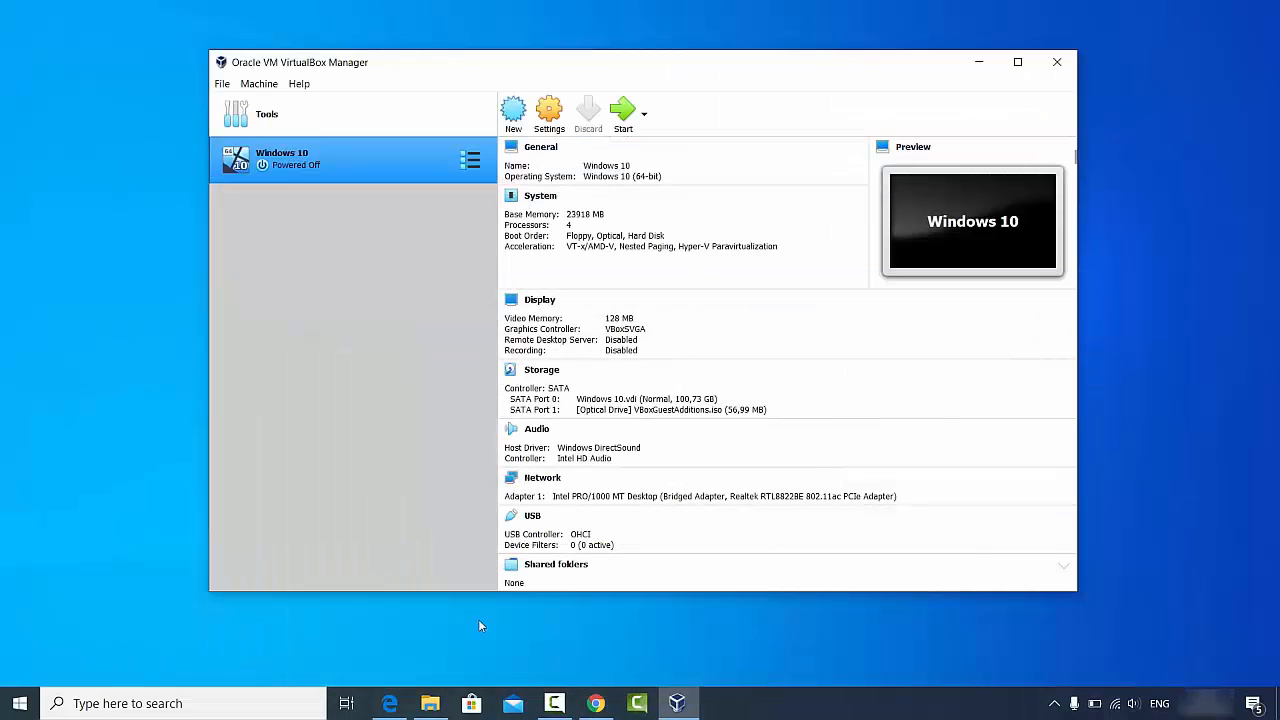
- Open File Explorer on D:\Videos\Ubuntu, which holds ubuntu-20.04-desktop-amd64.iso
{"action": "left_click", "coordinate": [430, 703]}
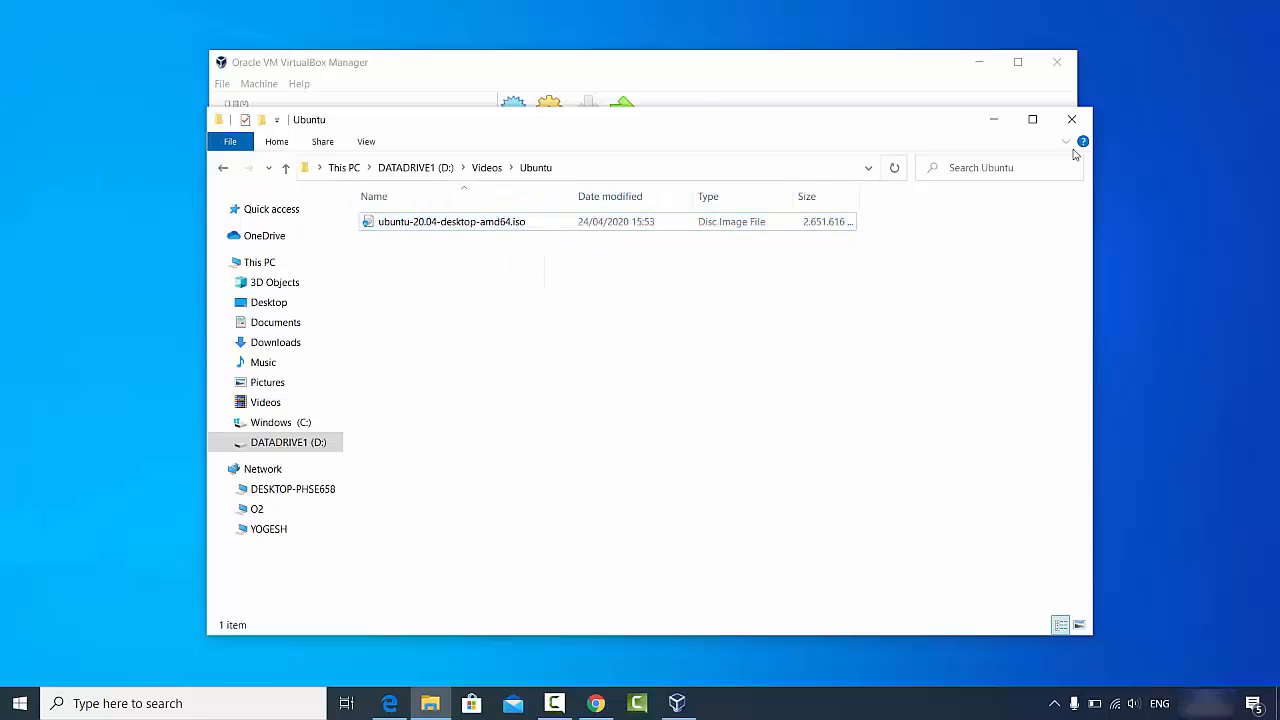
- Minimize the D:\Videos\Ubuntu Explorer window
{"action": "left_click", "coordinate": [993, 119]}
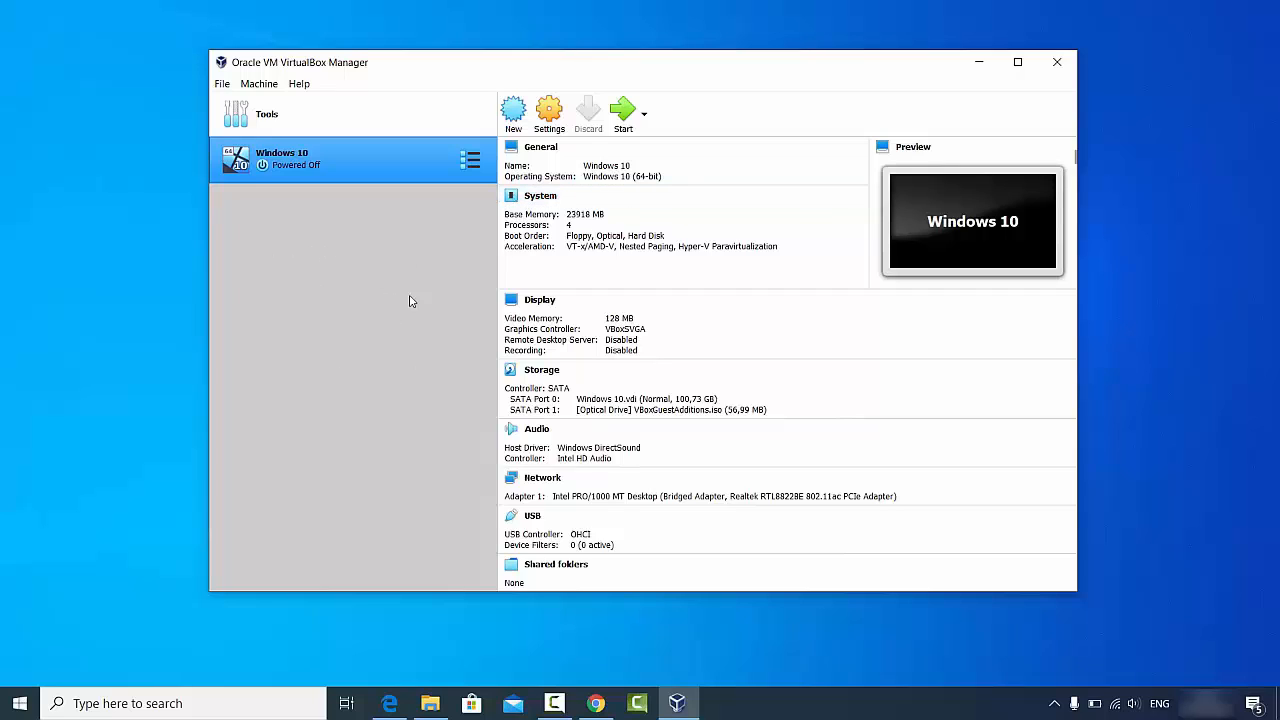
- Start a new VM and name it 'Ubuntu 20.04', briefly checking the ISO folder
{"action": "left_click", "coordinate": [515, 120]}
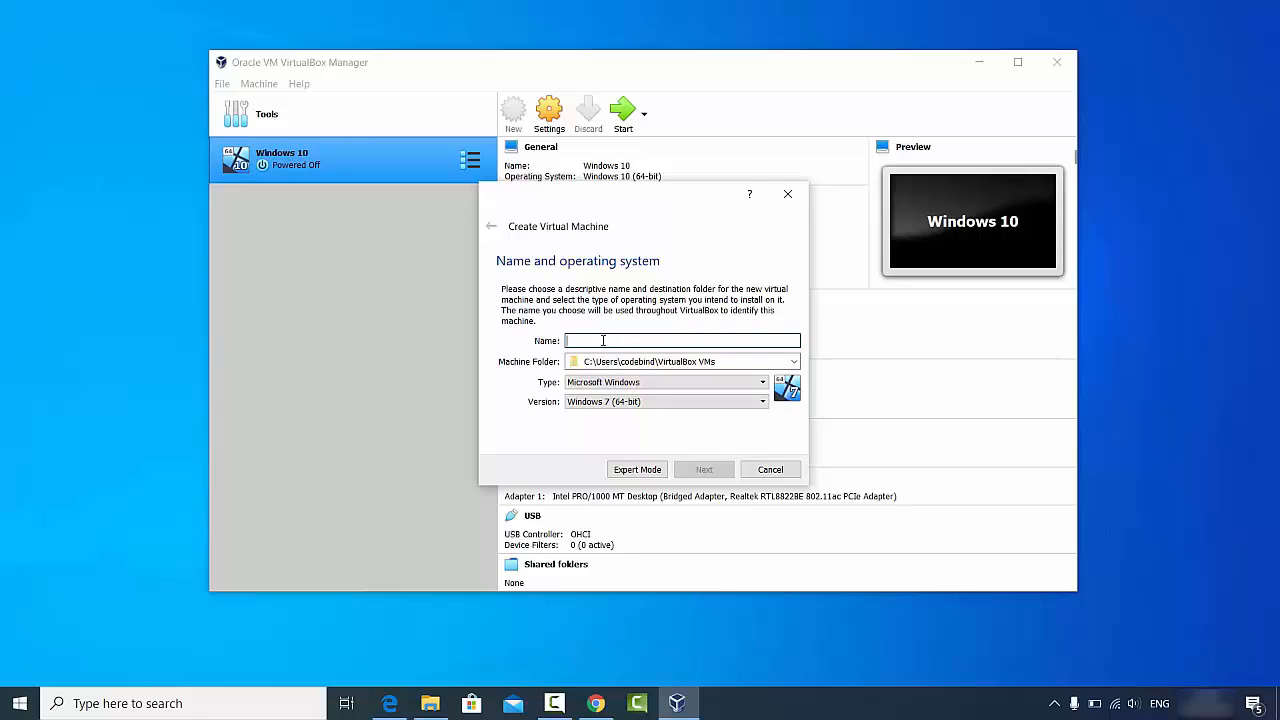
{"action": "type", "text": "U"}
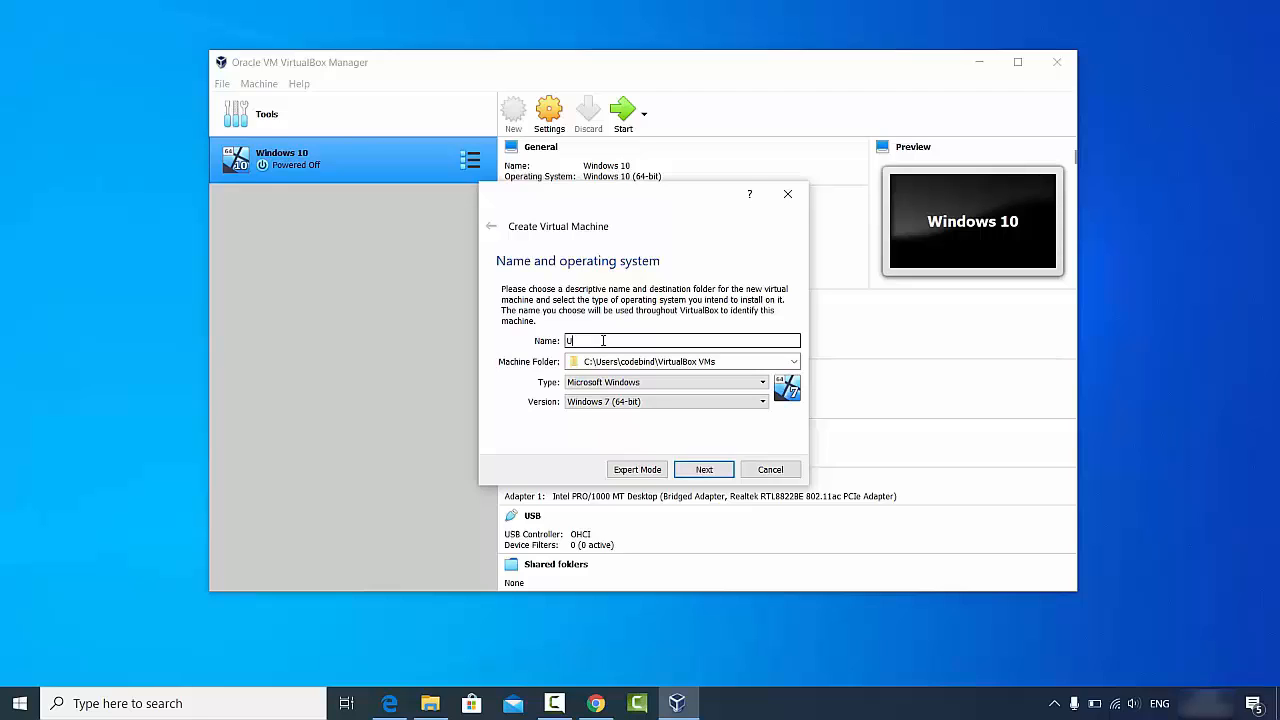
{"action": "type", "text": "buntu"}
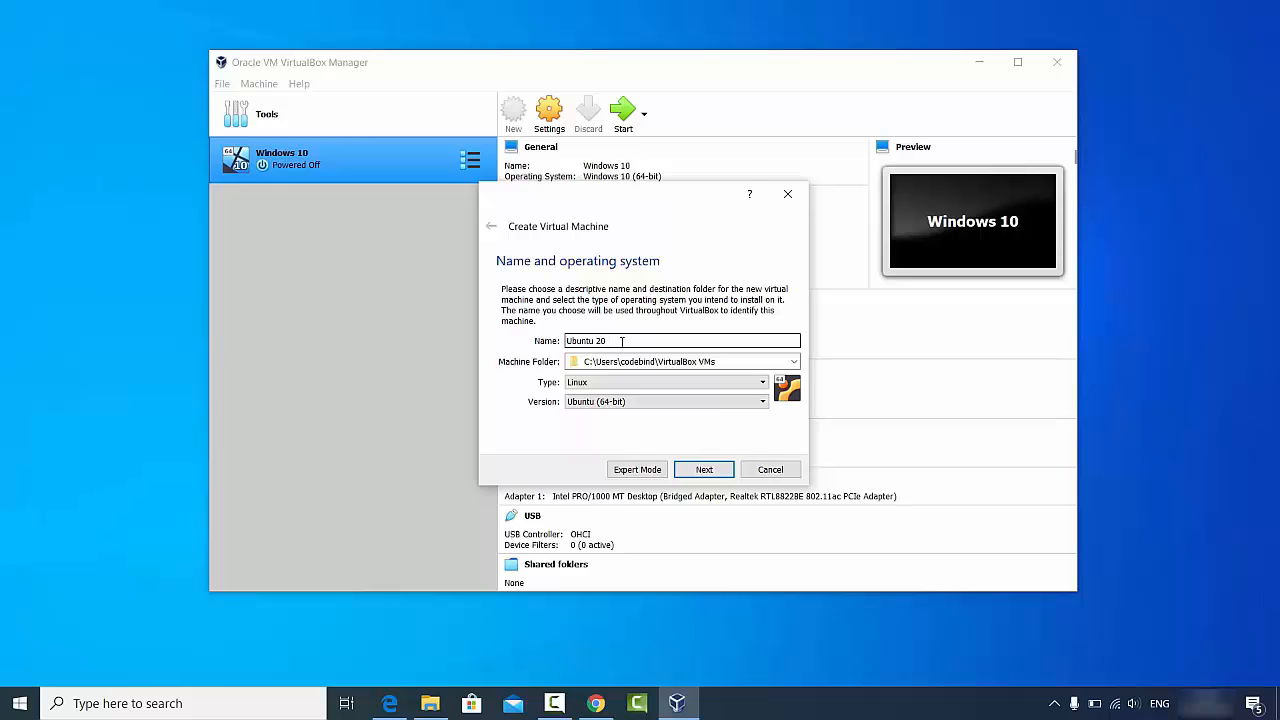
{"action": "type", "text": "20.04"}
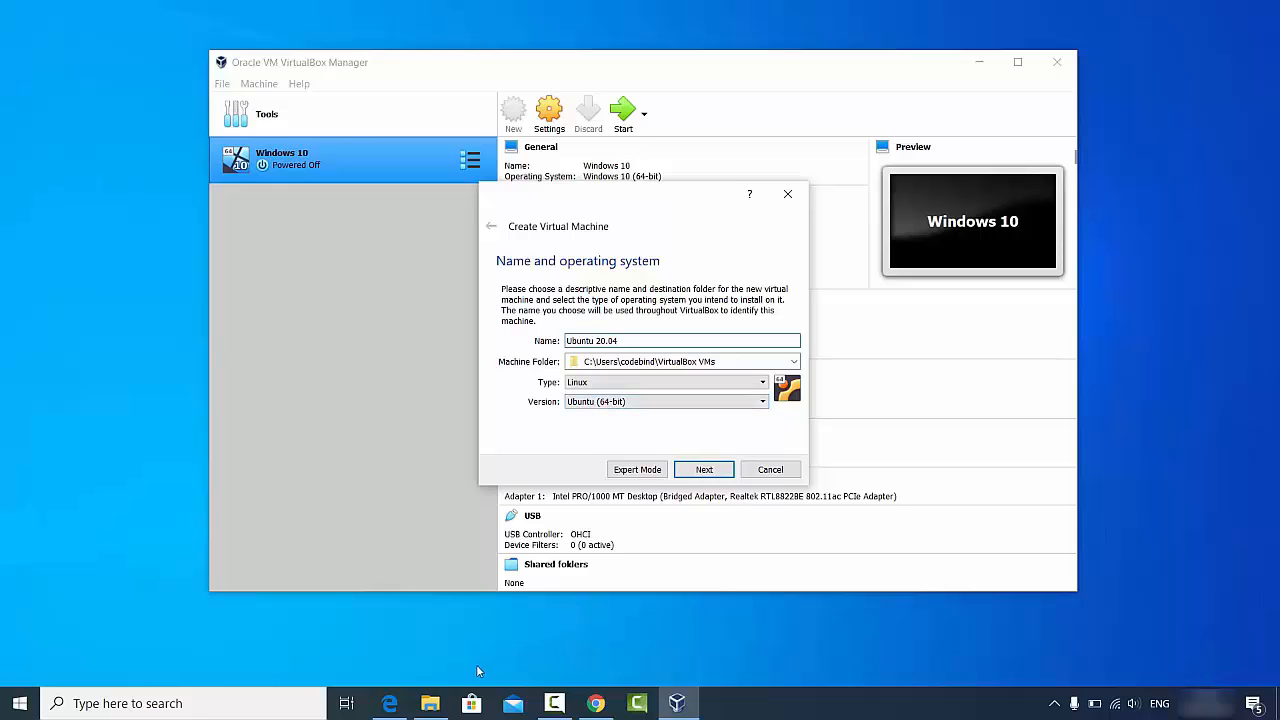
{"action": "left_click", "coordinate": [430, 703]}
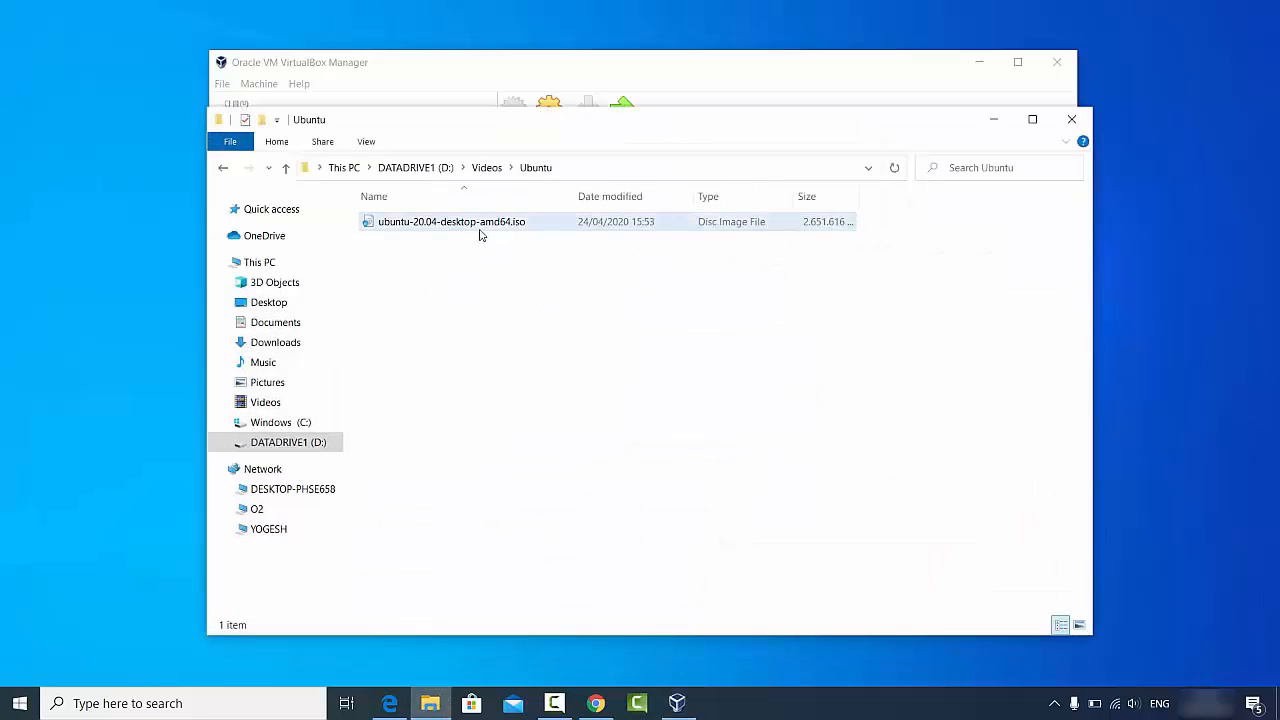
{"action": "left_click", "coordinate": [987, 120]}
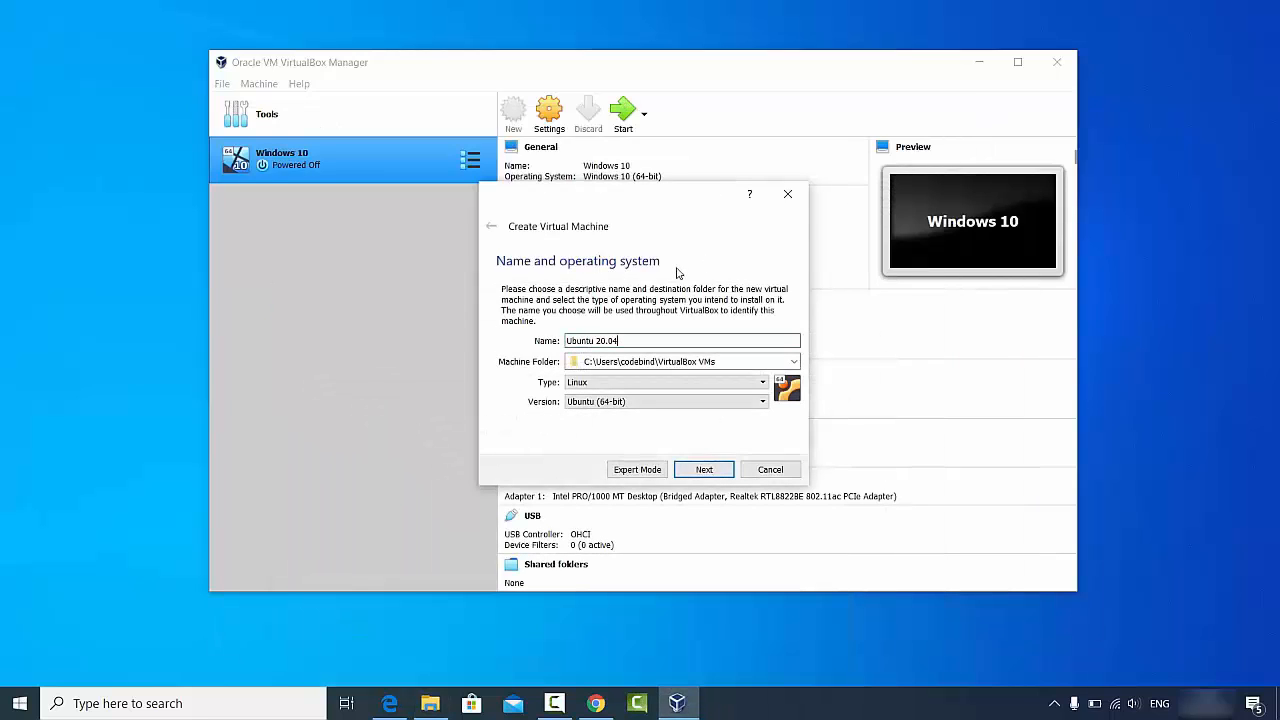
- Keep version Ubuntu (64-bit) and proceed to the memory size page
{"action": "left_click", "coordinate": [617, 402]}
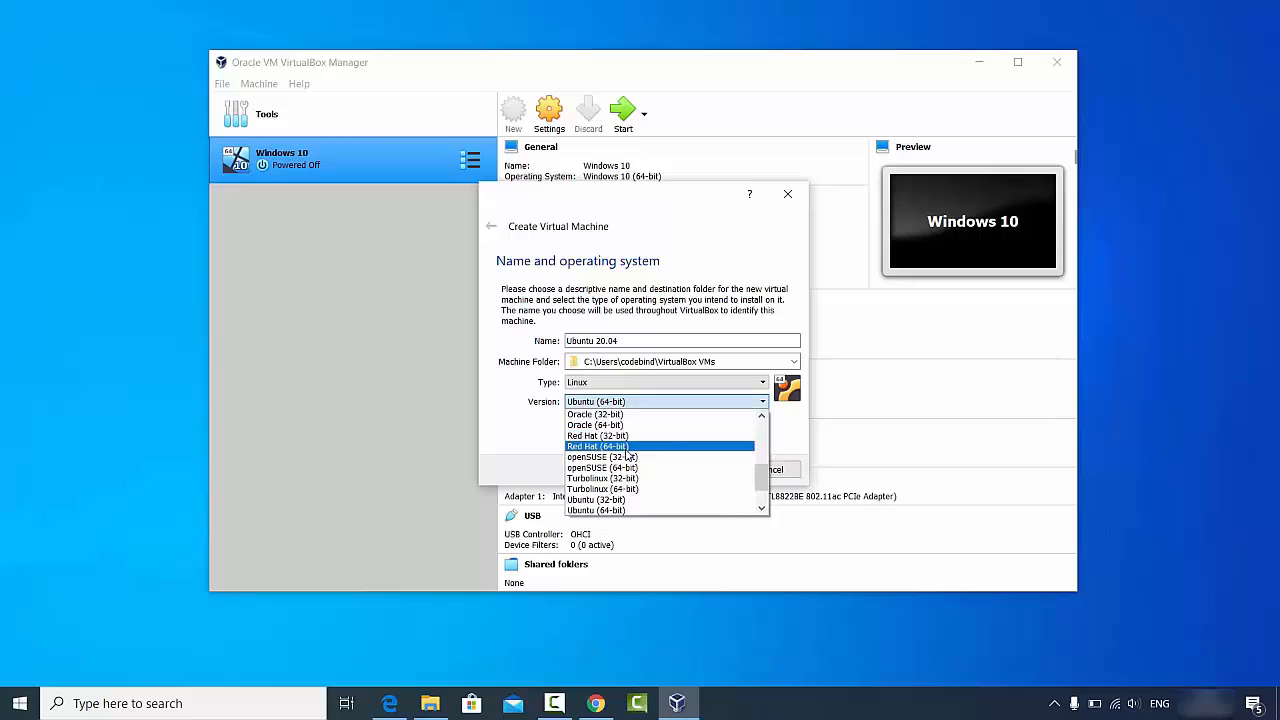
{"action": "scroll", "coordinate": [627, 455], "scroll_direction": "down", "scroll_amount": 1}
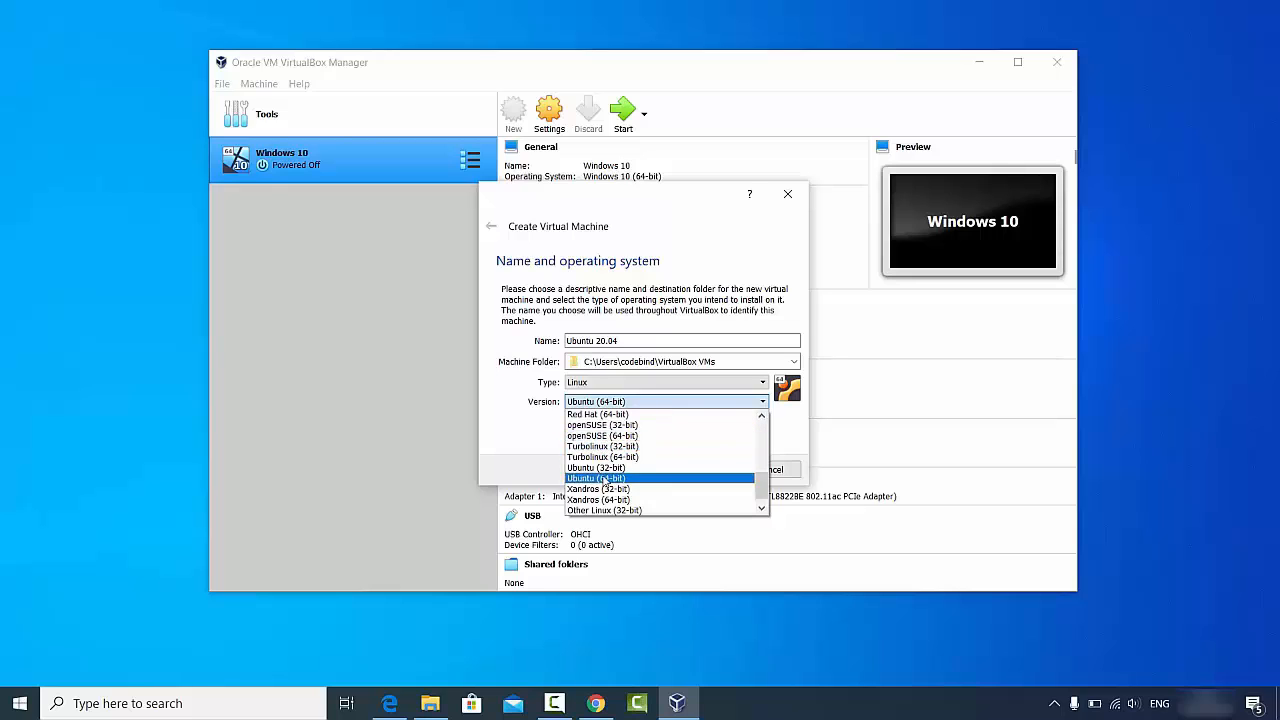
{"action": "scroll", "coordinate": [609, 486], "scroll_direction": "down", "scroll_amount": 1}
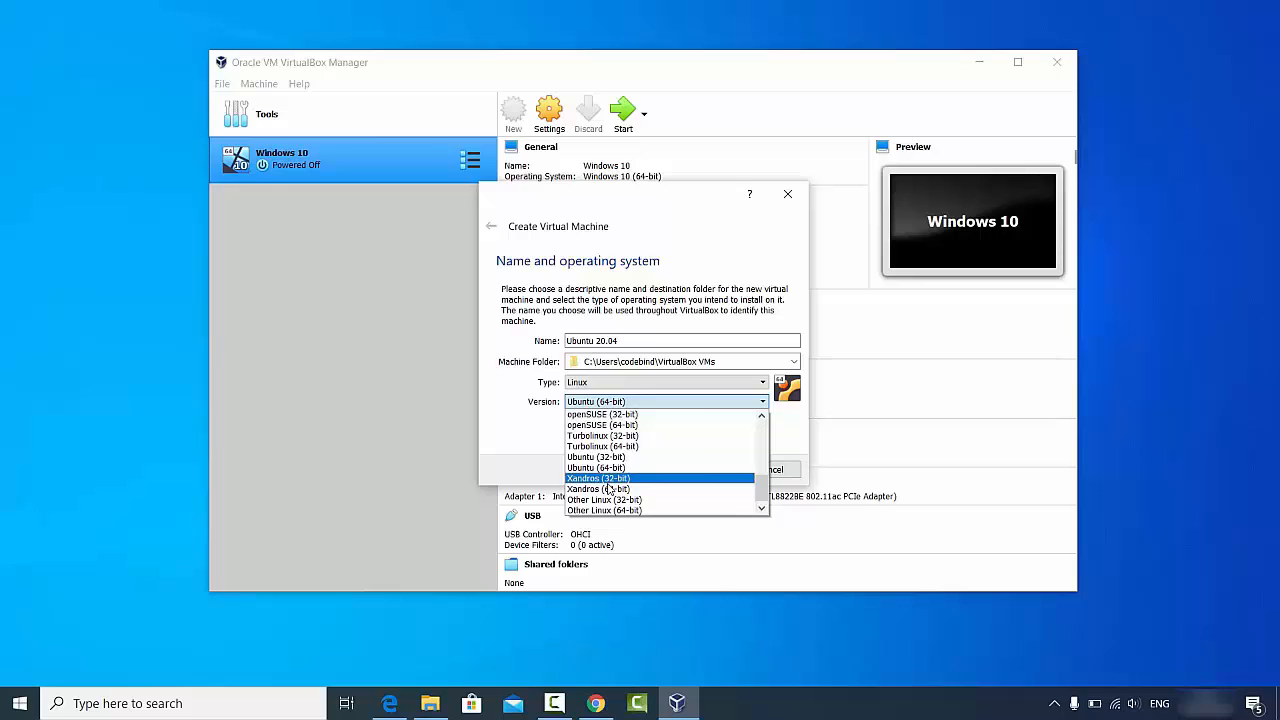
{"action": "left_click", "coordinate": [533, 453]}
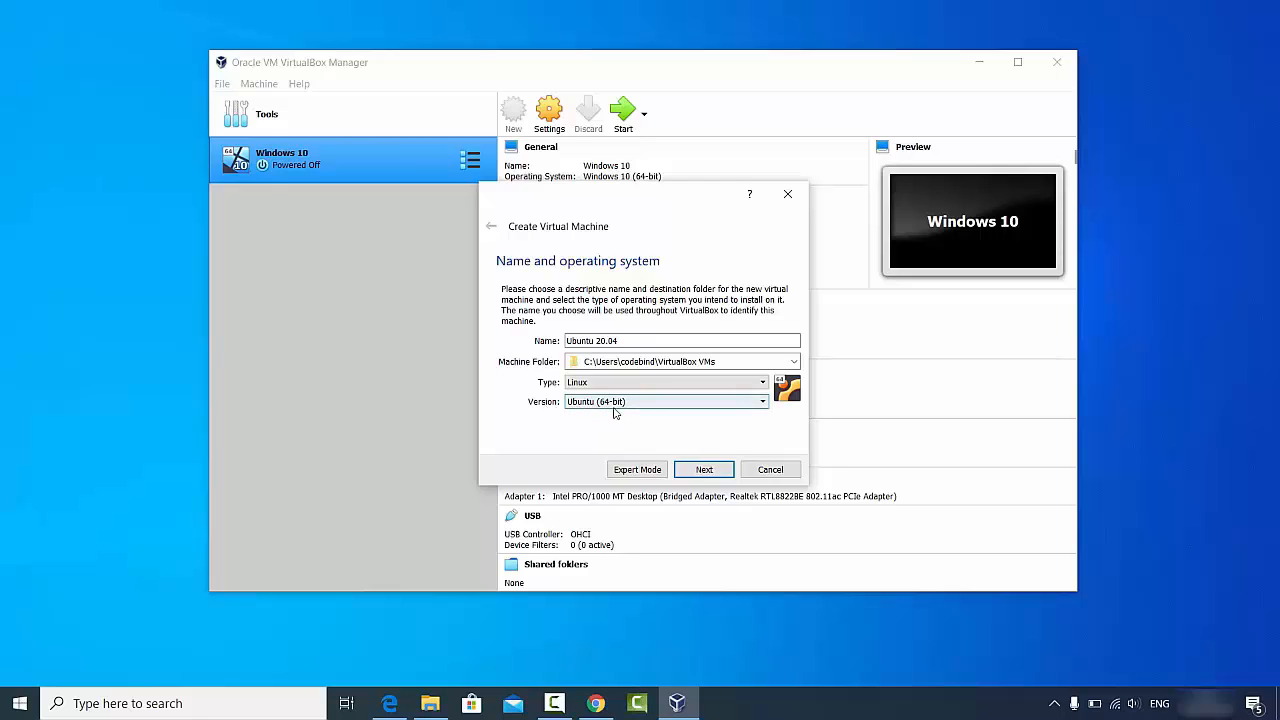
{"action": "left_click", "coordinate": [687, 470]}
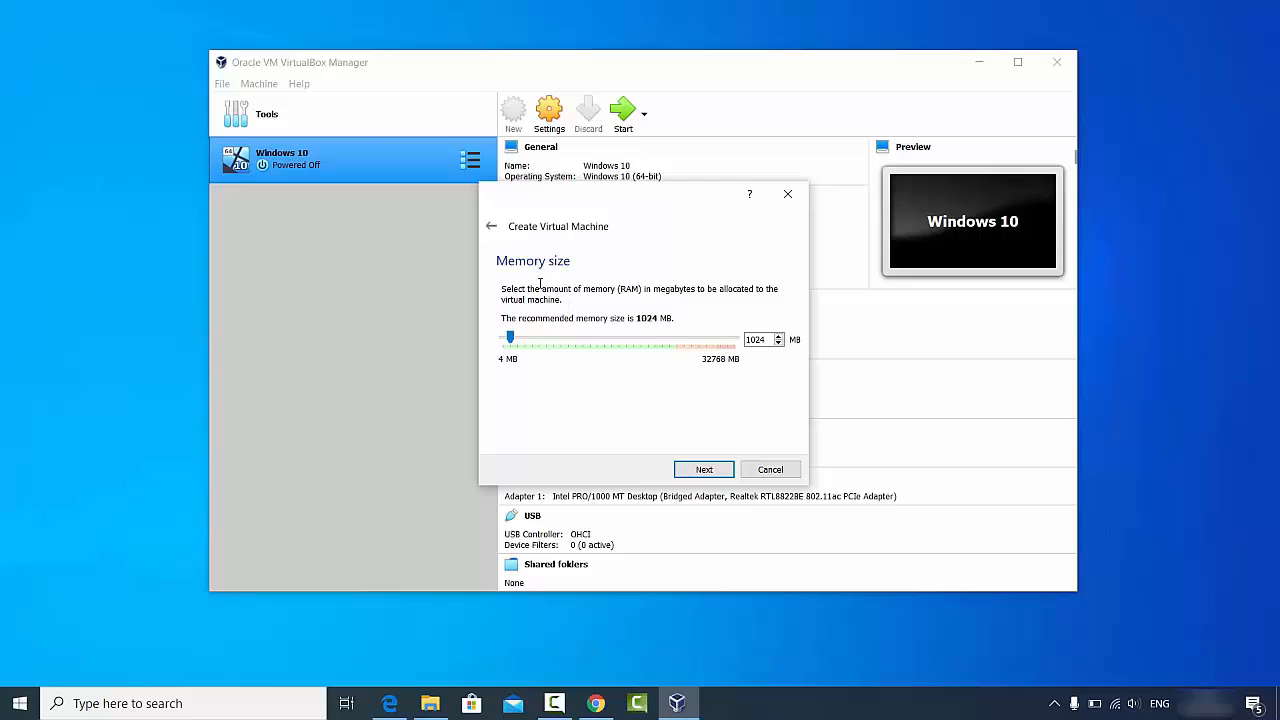
- Allocate 24483 MB of memory and choose to create a new virtual hard disk
{"action": "left_click_drag", "start_coordinate": [511, 338], "coordinate": [678, 347]}
{"action": "left_click", "coordinate": [699, 470]}
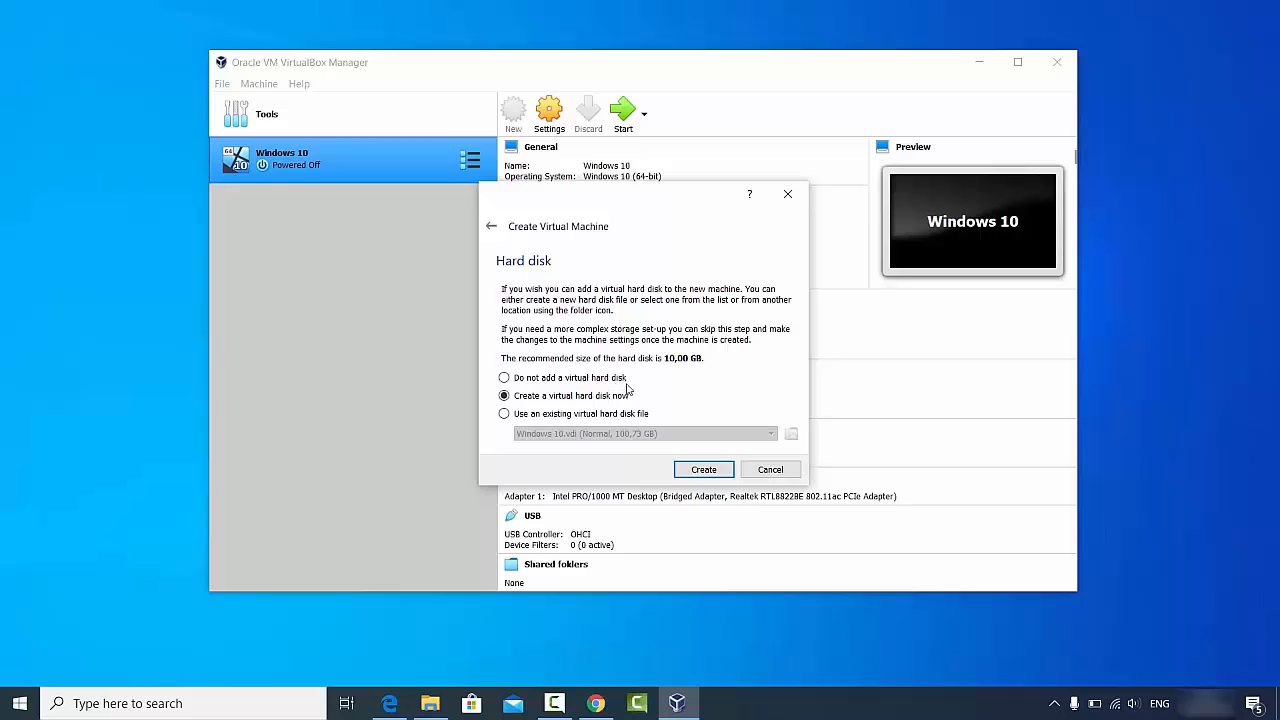
{"action": "left_click", "coordinate": [700, 470]}
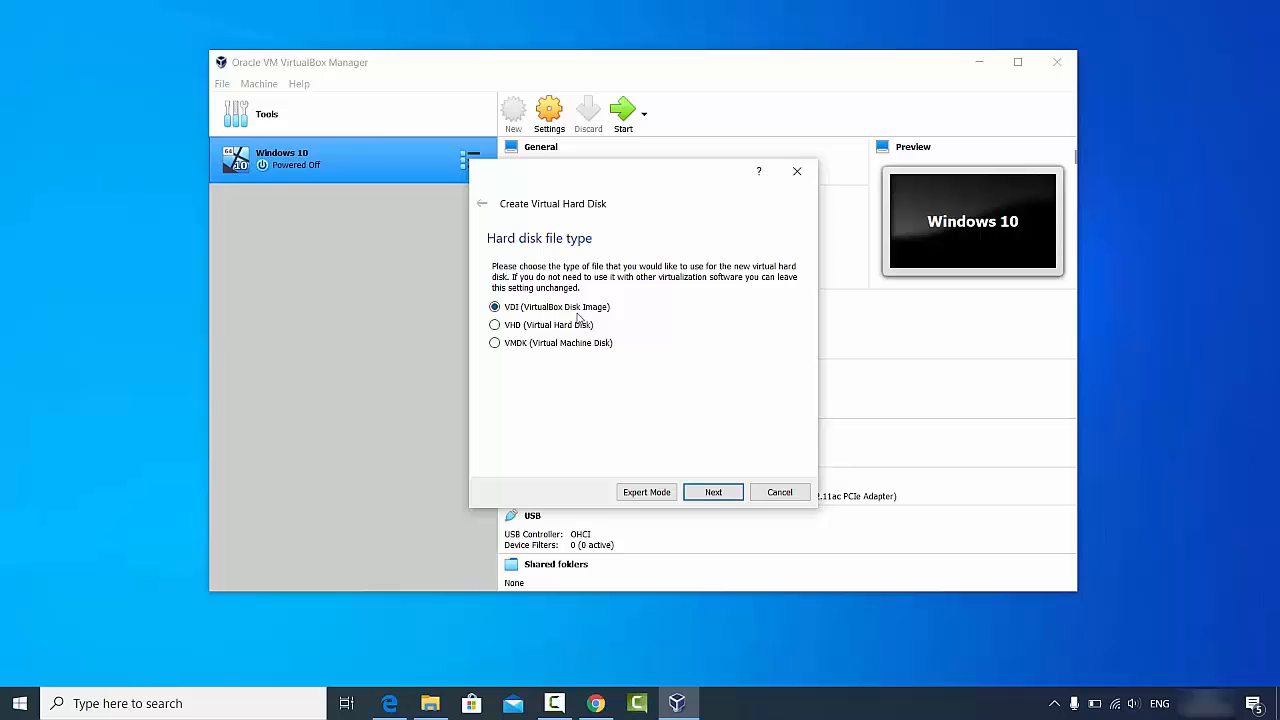
- Keep the VDI type and dynamic allocation, and enlarge the Ubuntu 20.04 disk to 100,73 GB
{"action": "left_click", "coordinate": [708, 491]}
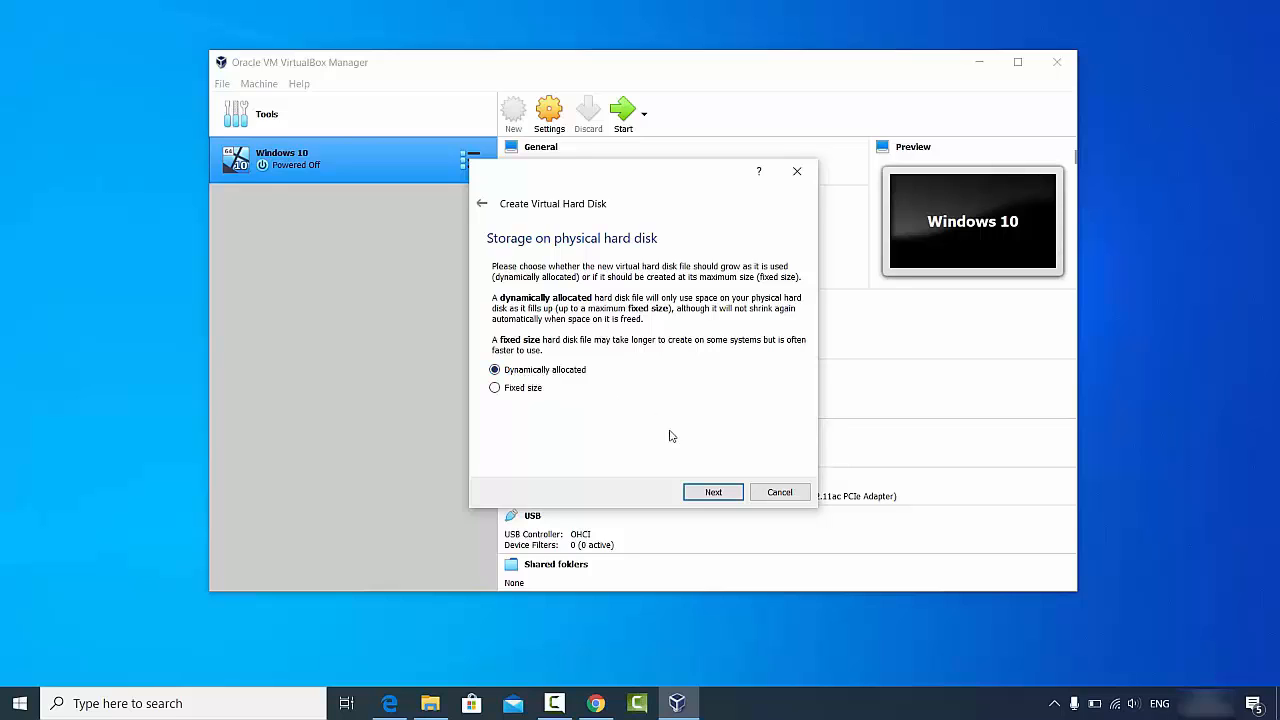
{"action": "left_click", "coordinate": [709, 492]}
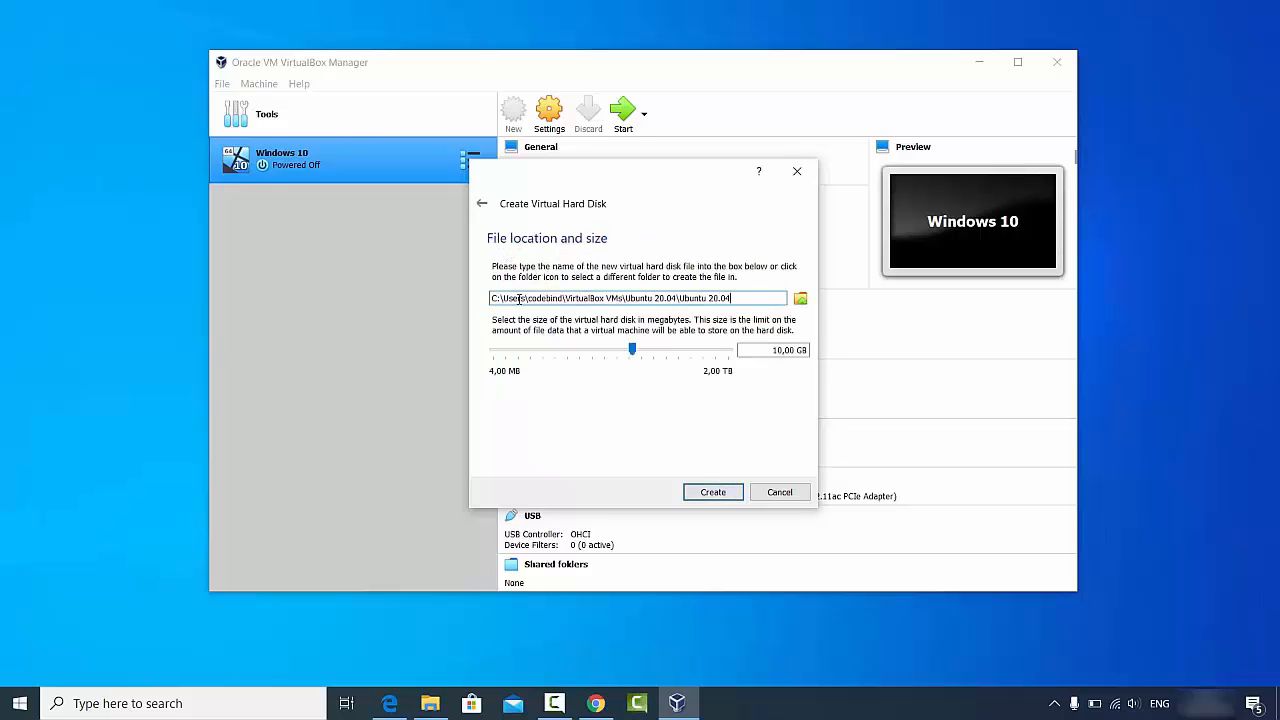
{"action": "left_click", "coordinate": [494, 298]}
{"action": "left_click", "coordinate": [649, 356]}
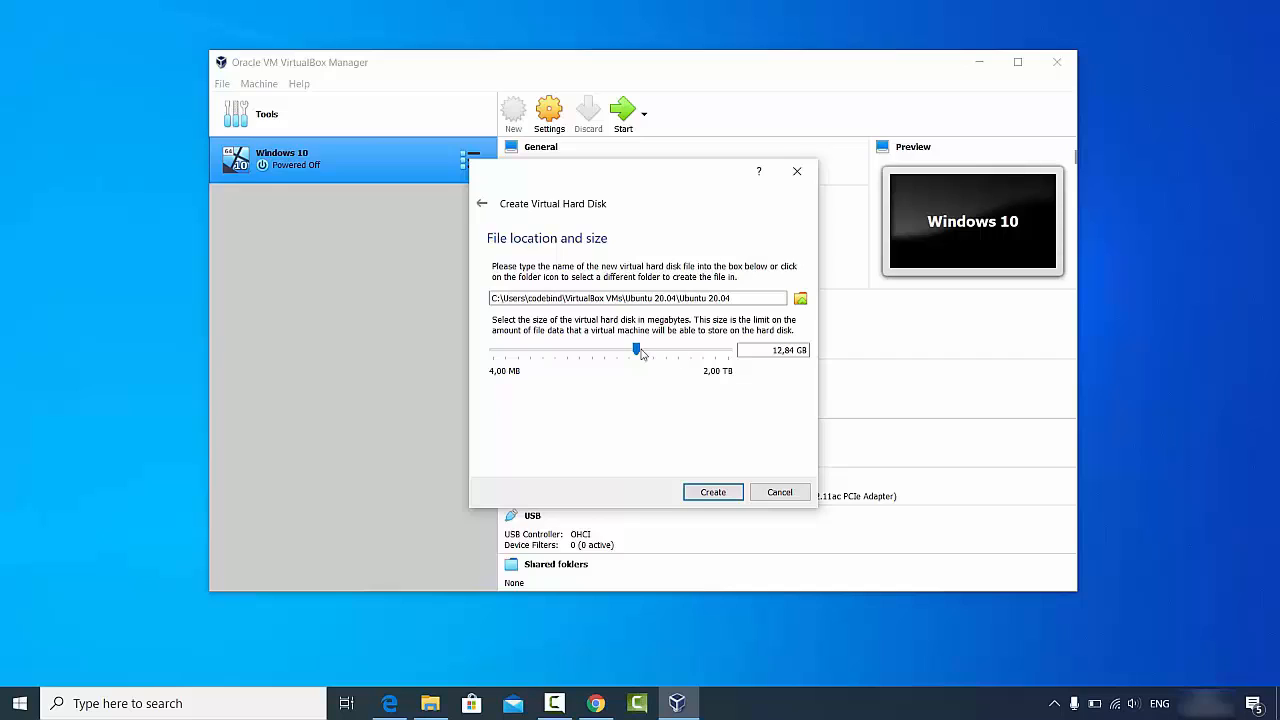
{"action": "left_click_drag", "start_coordinate": [637, 350], "coordinate": [675, 352]}
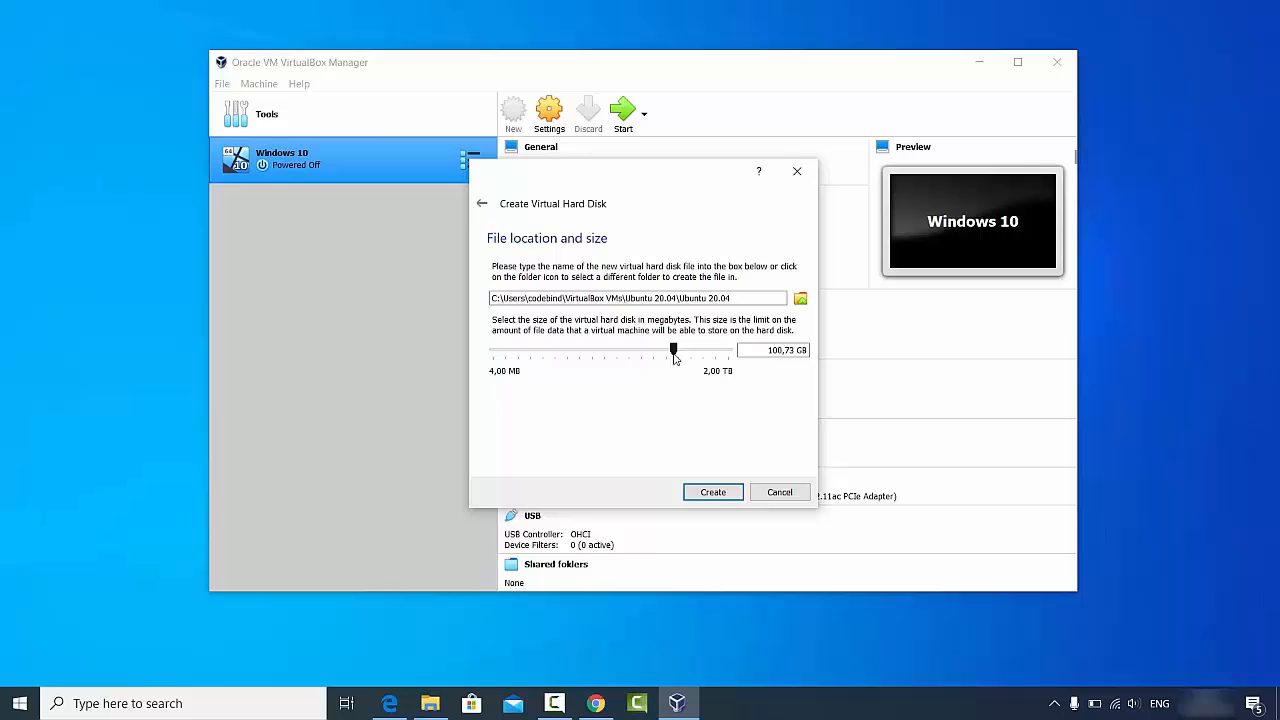
- Create the 100,73 GB disk to finish the Ubuntu 20.04 machine, then bring up its Settings
{"action": "left_click", "coordinate": [711, 493]}
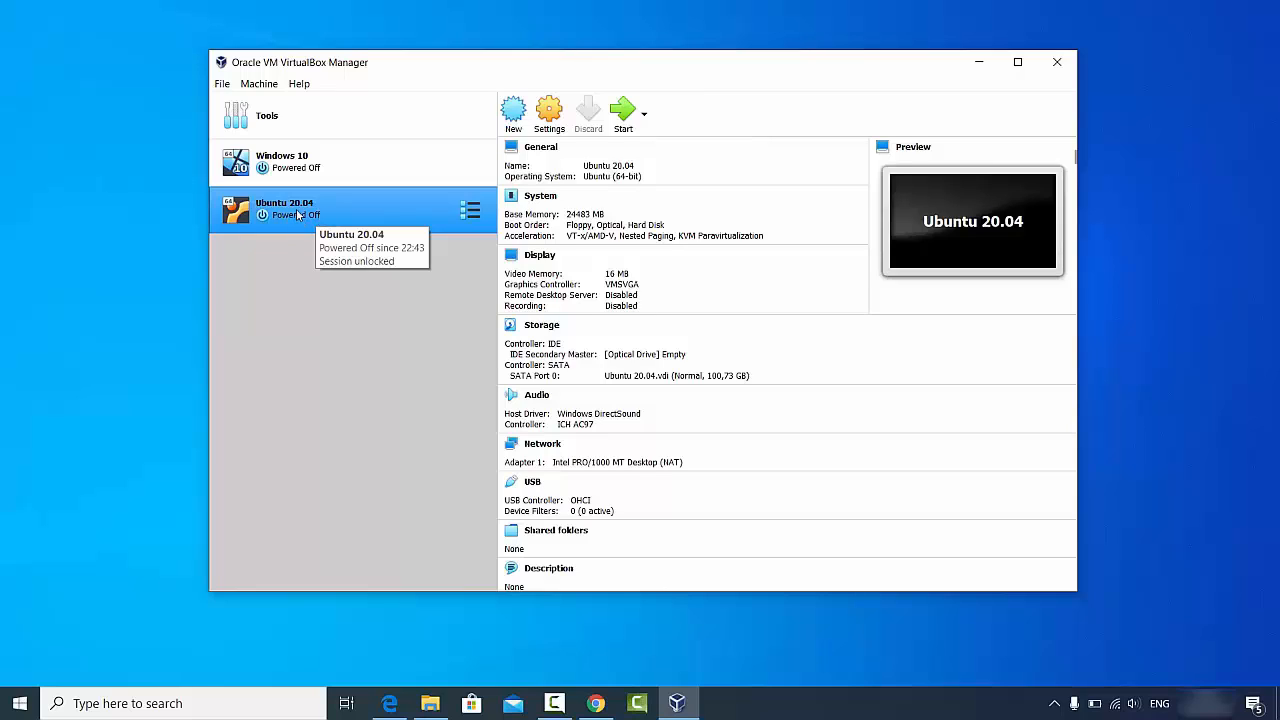
{"action": "left_click", "coordinate": [548, 115]}
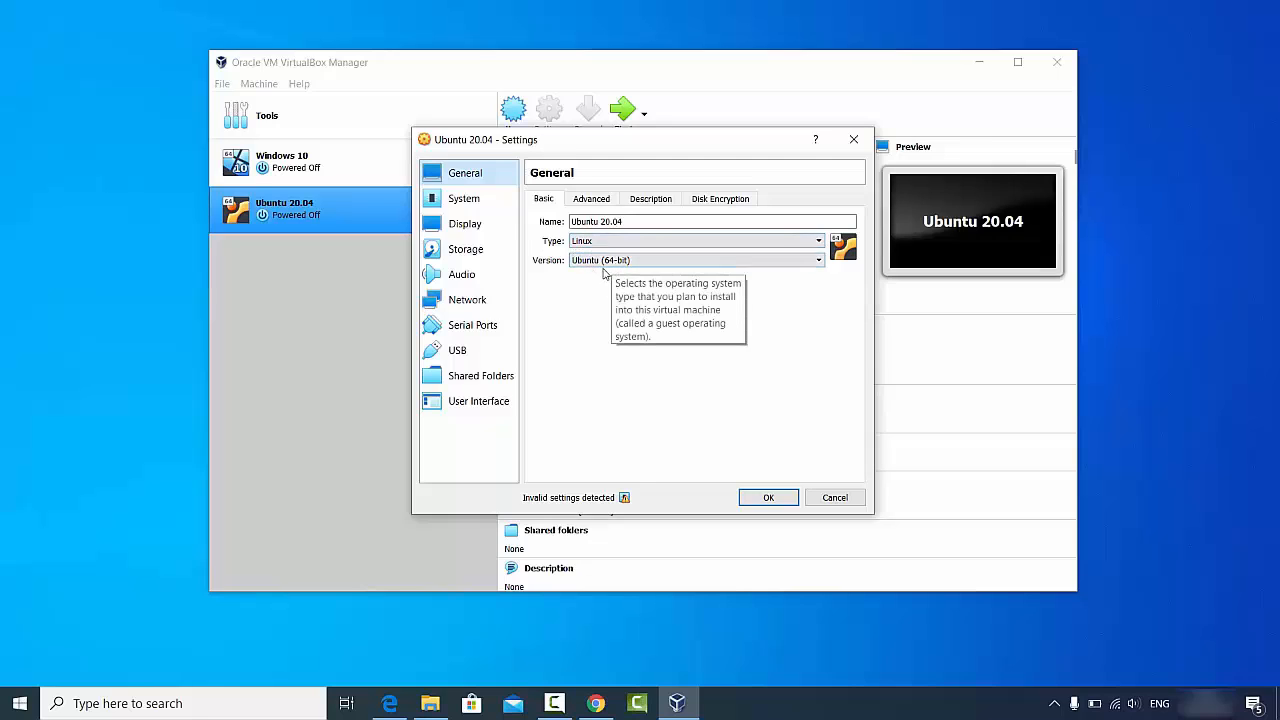
- Set Shared Clipboard and Drag'n'Drop to Bidirectional under General > Advanced
{"action": "left_click", "coordinate": [590, 203]}
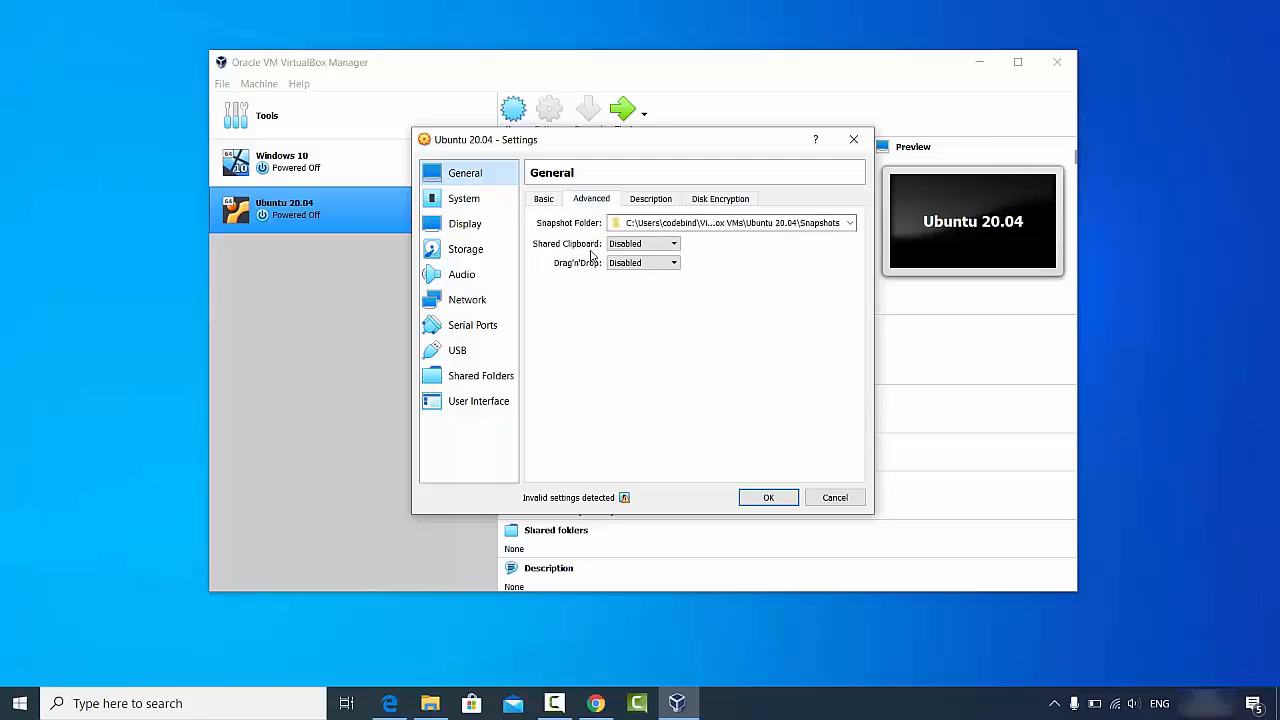
{"action": "left_click", "coordinate": [621, 247]}
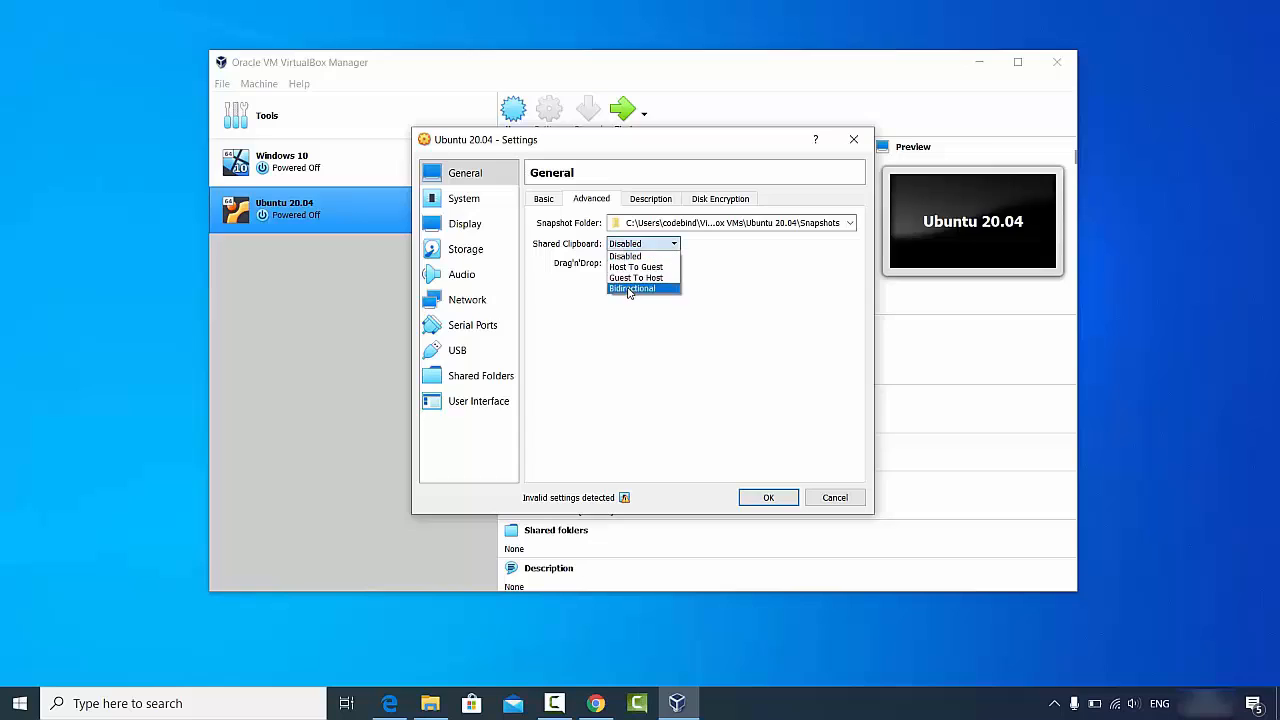
{"action": "left_click", "coordinate": [632, 289]}
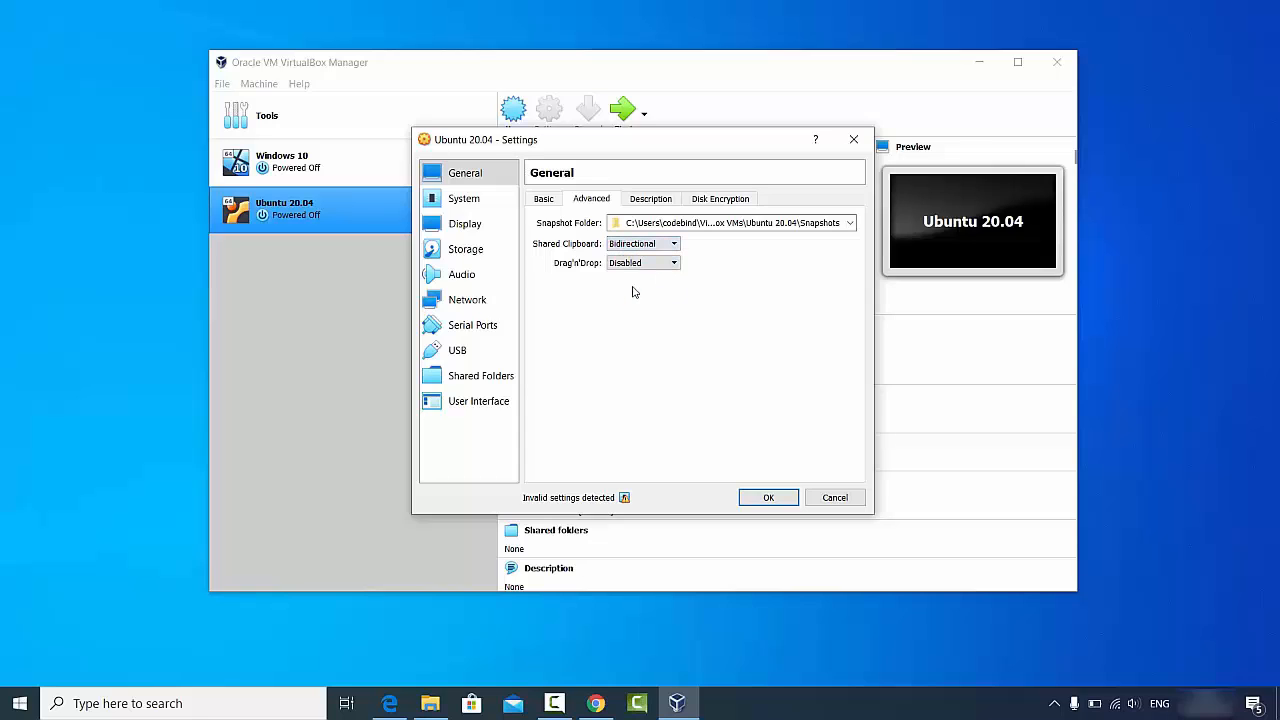
{"action": "left_click", "coordinate": [616, 266]}
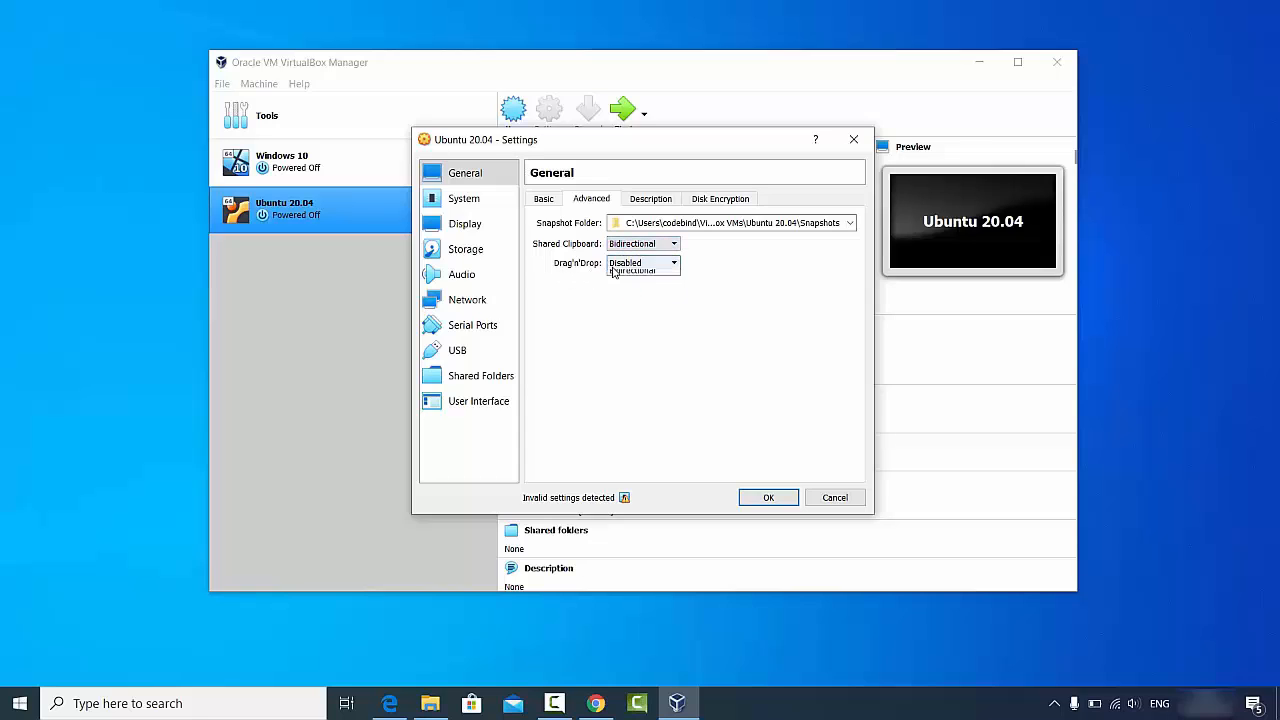
{"action": "left_click", "coordinate": [624, 305]}
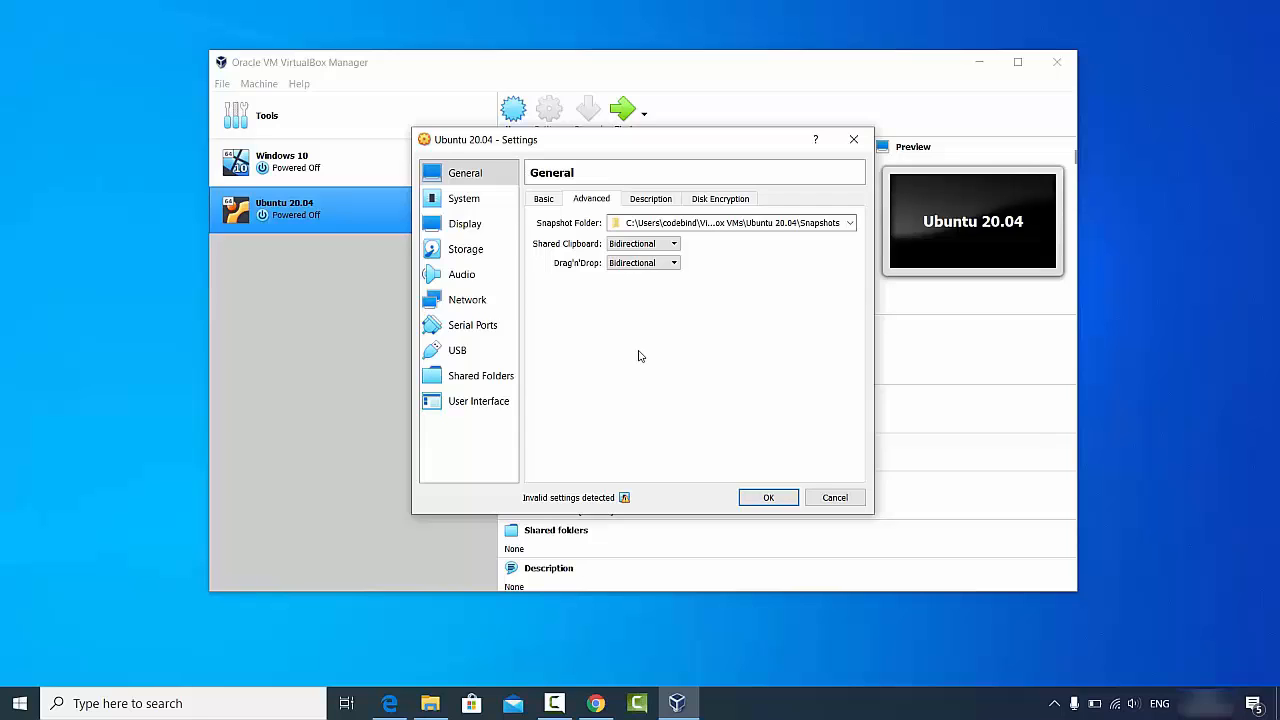
- Review the Description and Disk Encryption tabs, then go to the System page
{"action": "left_click", "coordinate": [648, 201]}
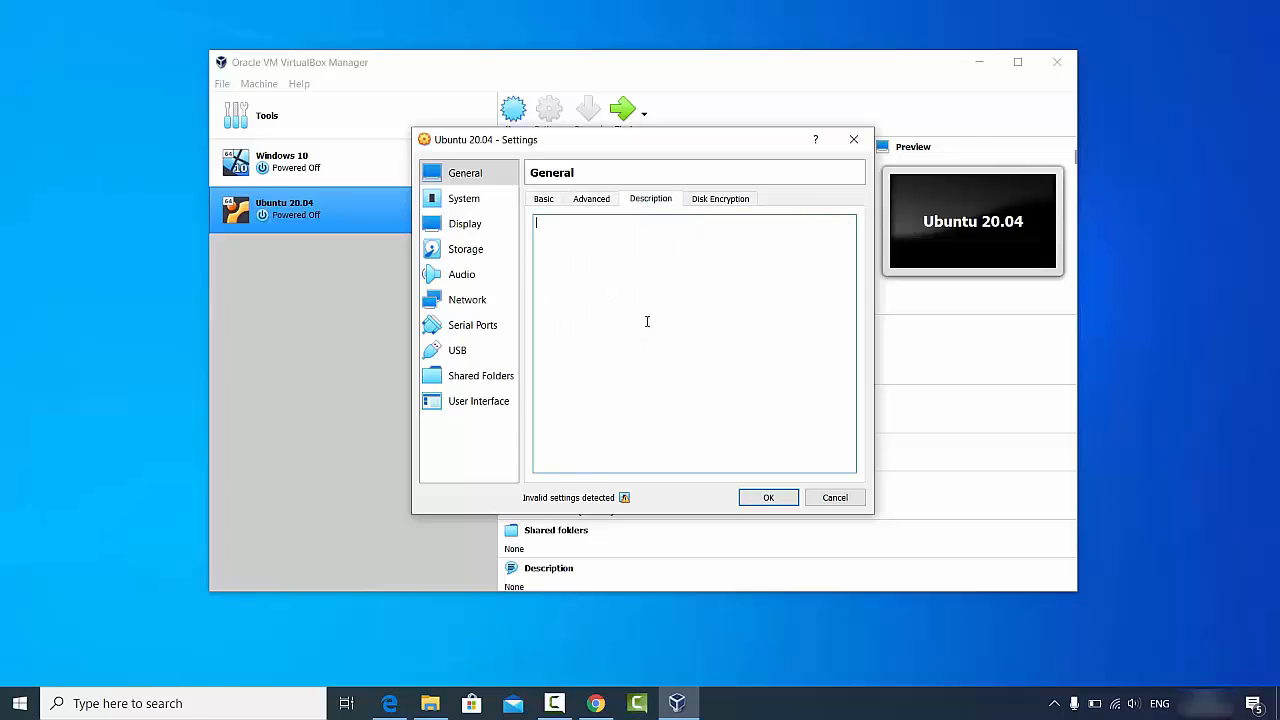
{"action": "left_click", "coordinate": [712, 203]}
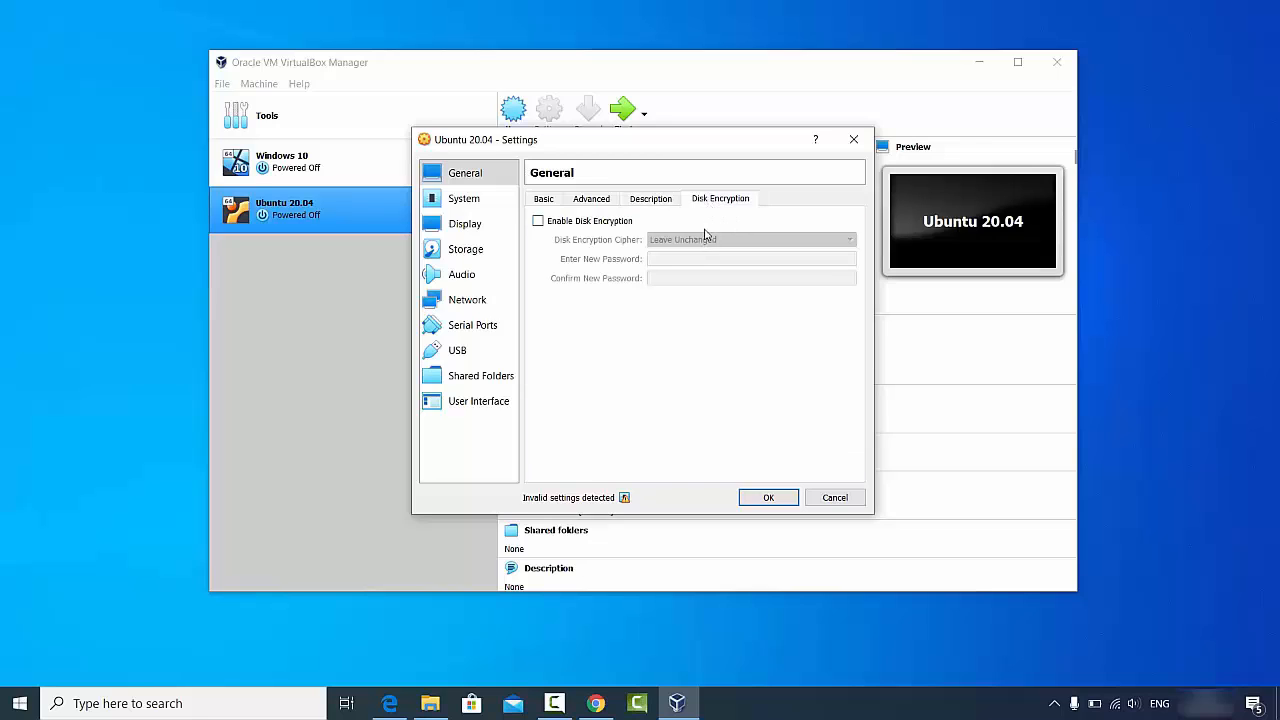
{"action": "left_click", "coordinate": [452, 207]}
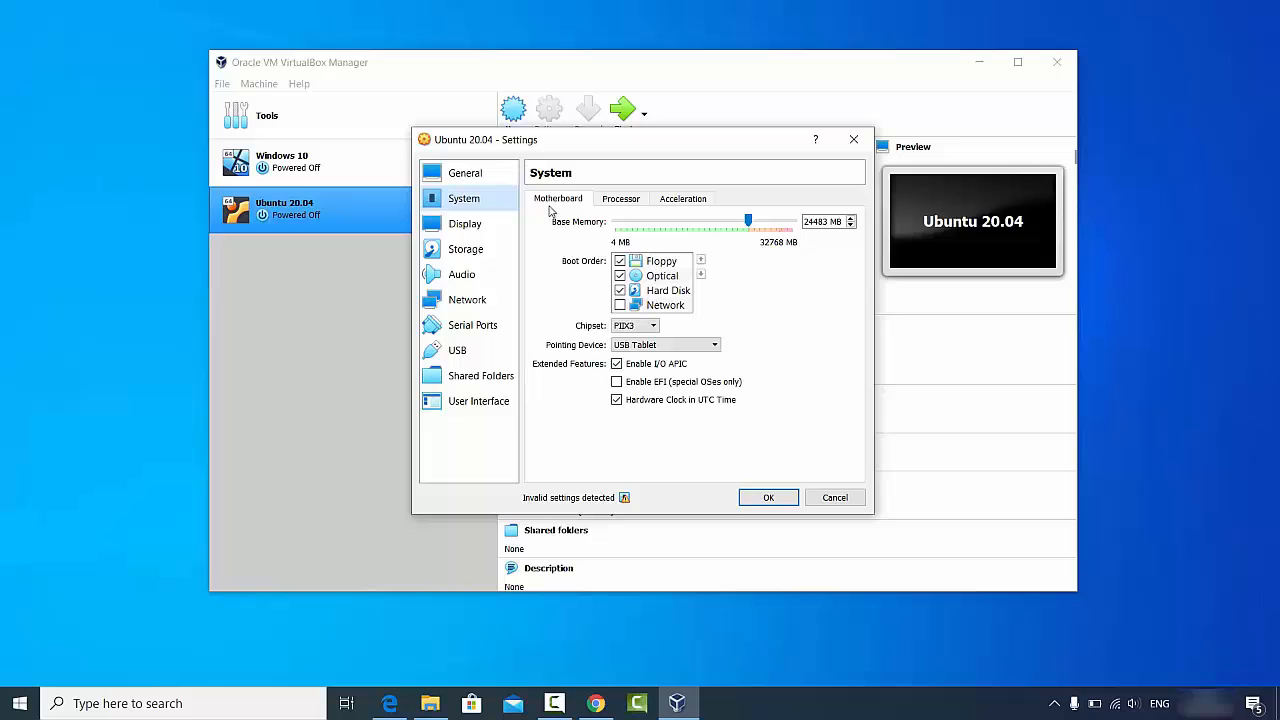
- Set the Processor(s) count to 4 CPUs, then move on to the Display page
{"action": "left_click", "coordinate": [624, 200]}
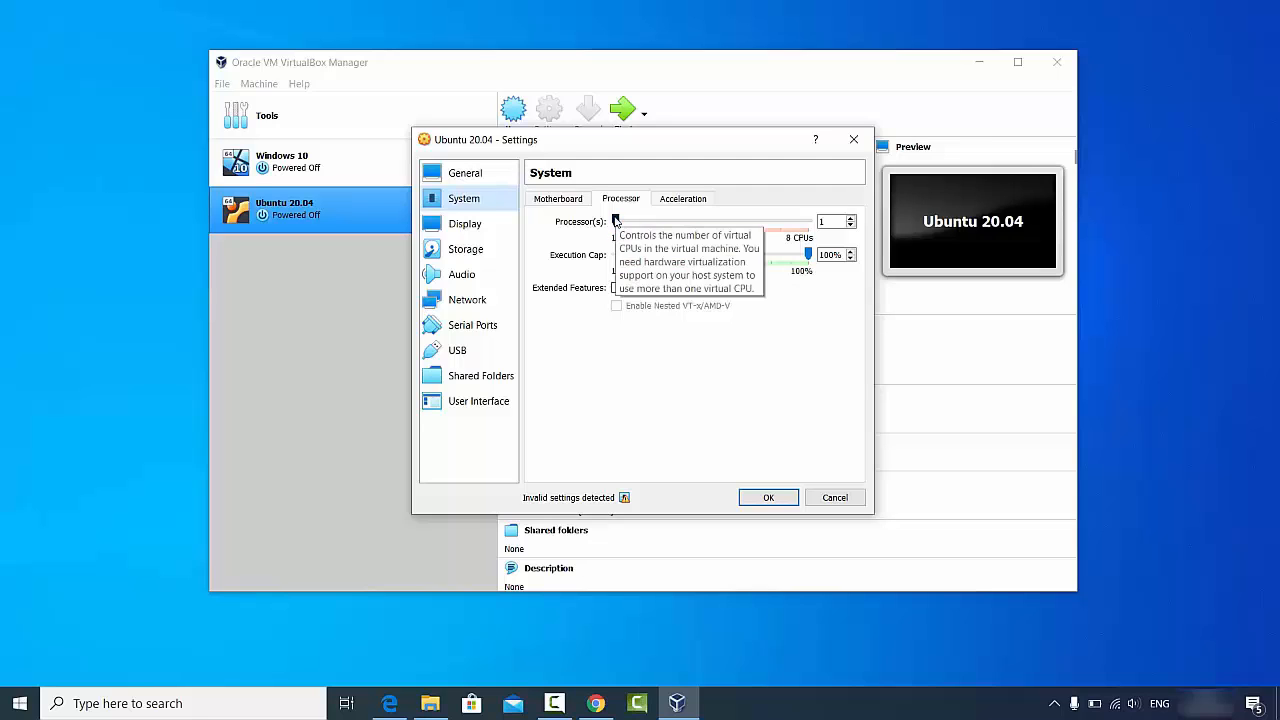
{"action": "left_click_drag", "start_coordinate": [626, 221], "coordinate": [688, 226]}
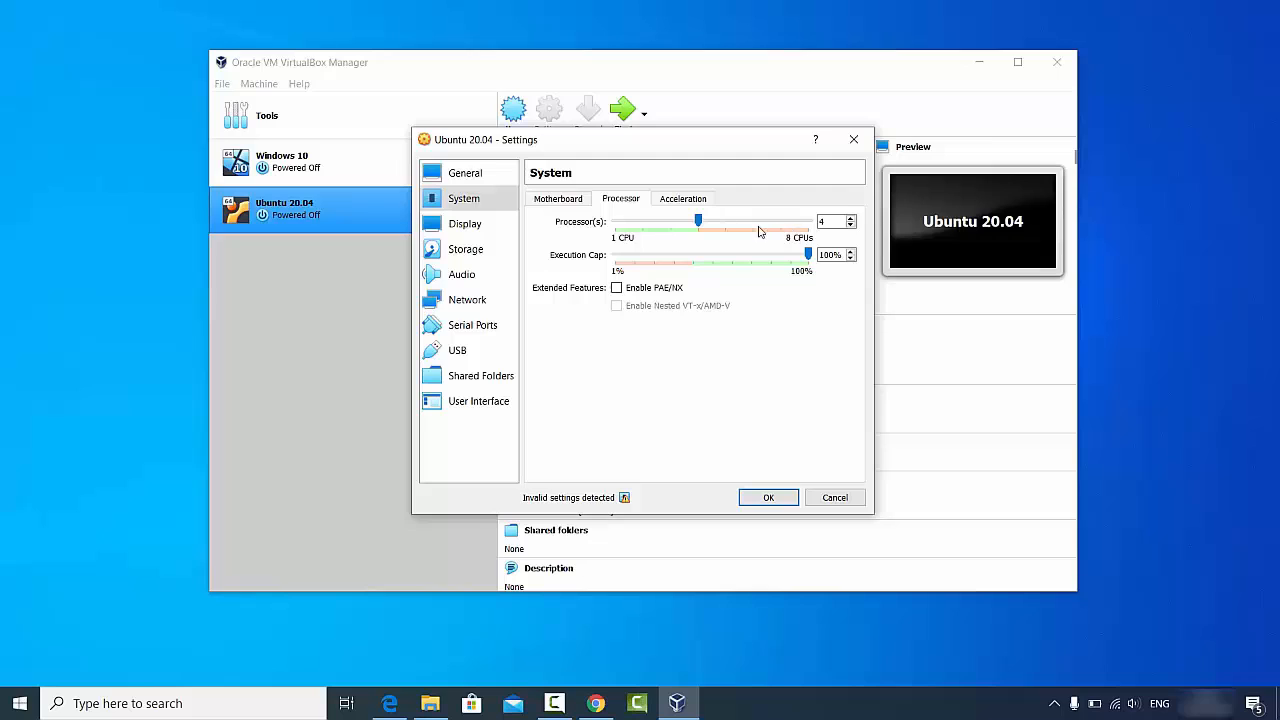
{"action": "left_click", "coordinate": [483, 228]}
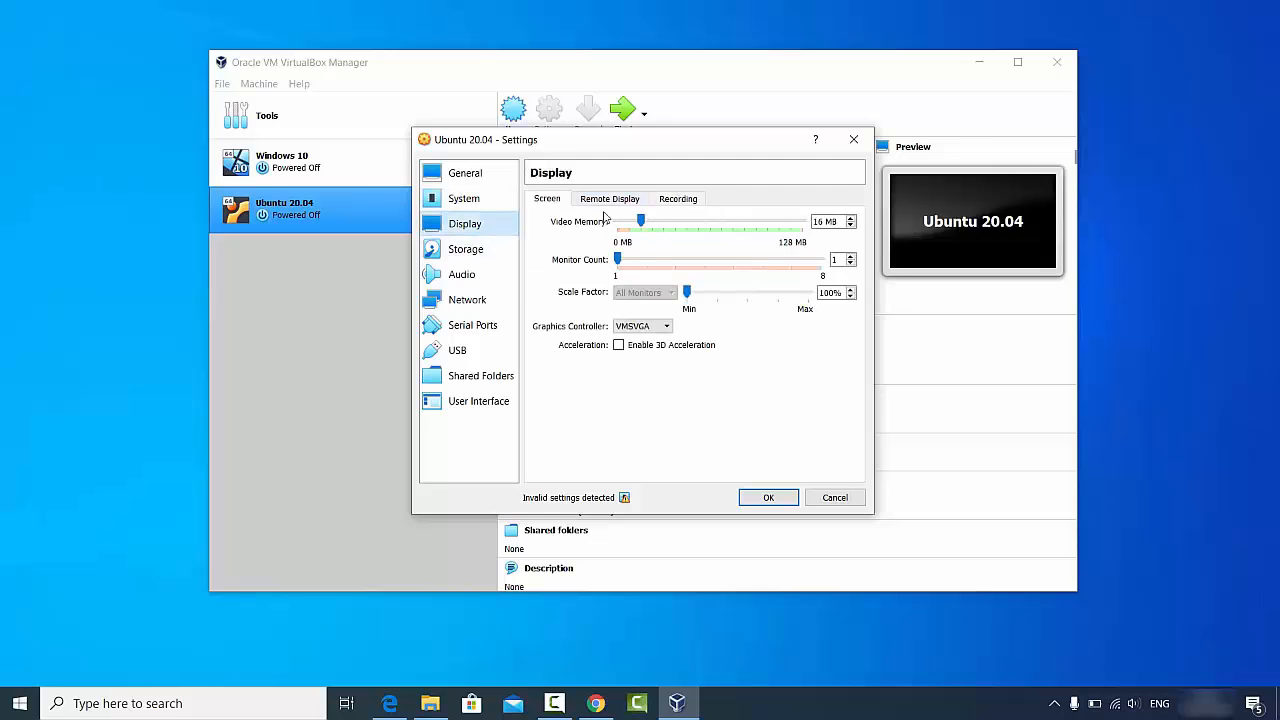
- In Storage, choose 'Choose a disk file...' for the empty IDE optical drive
{"action": "left_click", "coordinate": [477, 256]}
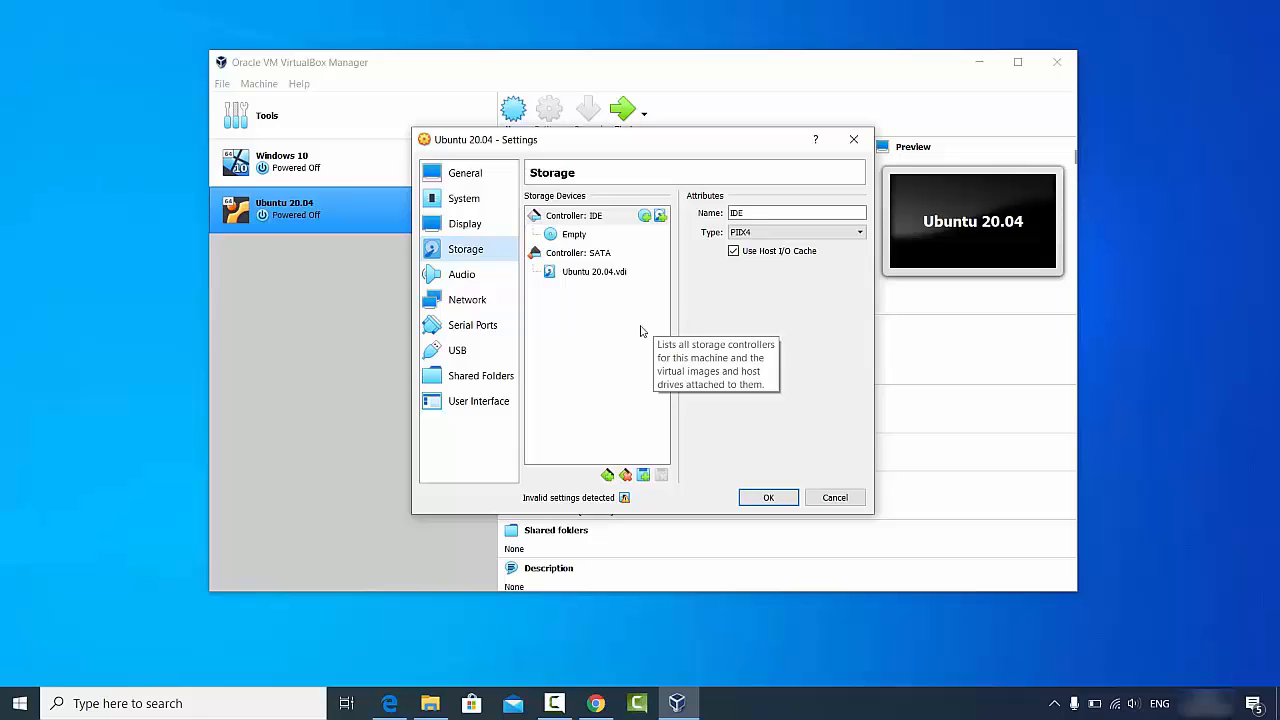
{"action": "left_click", "coordinate": [572, 236]}
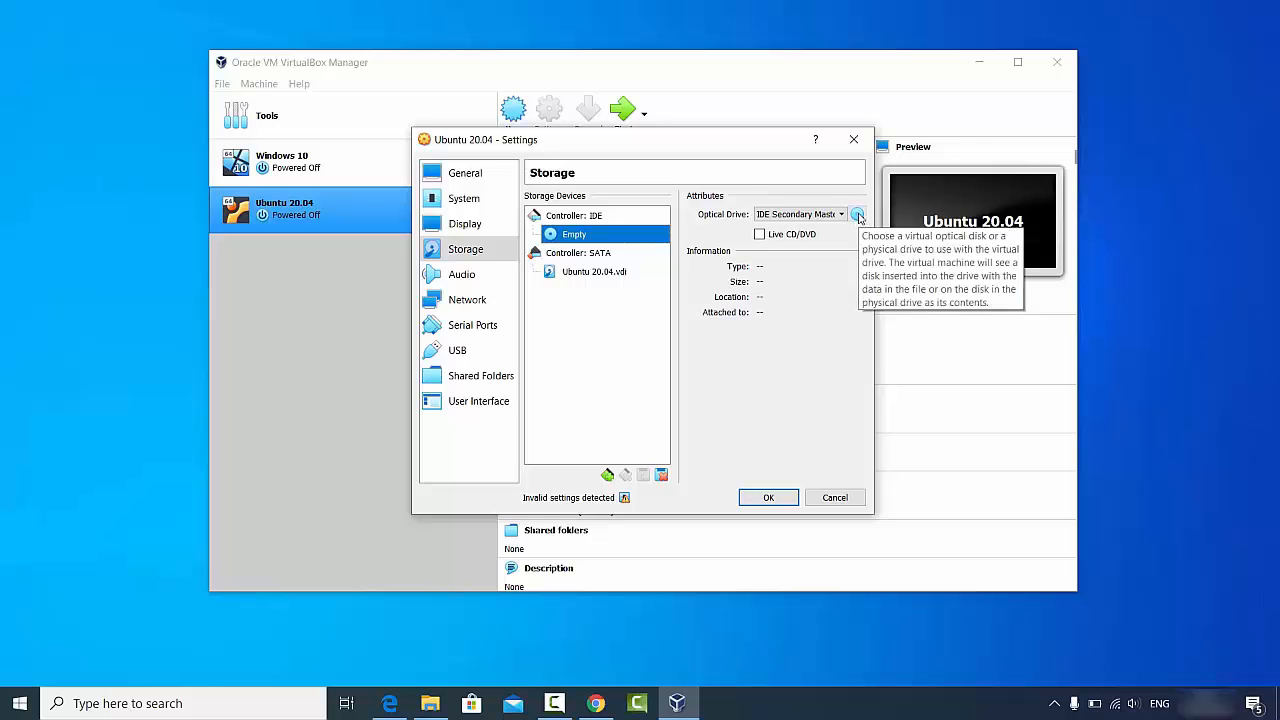
{"action": "left_click", "coordinate": [858, 216]}
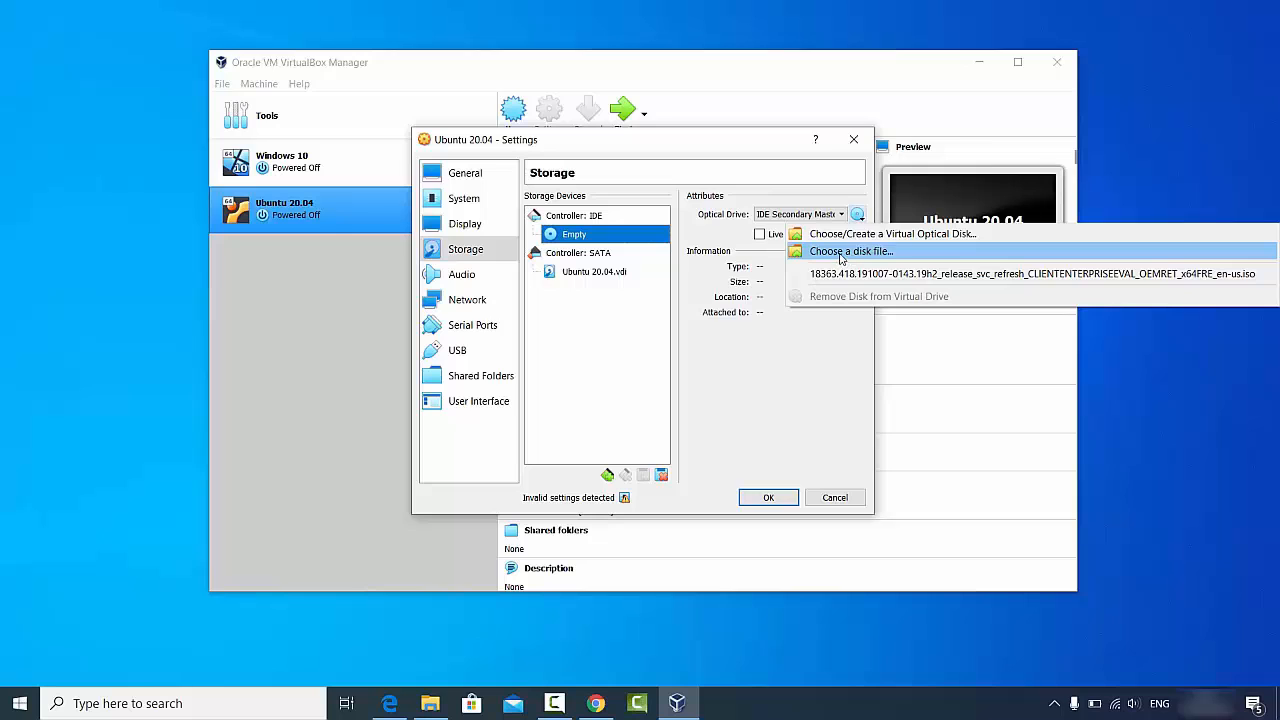
{"action": "left_click", "coordinate": [845, 255]}
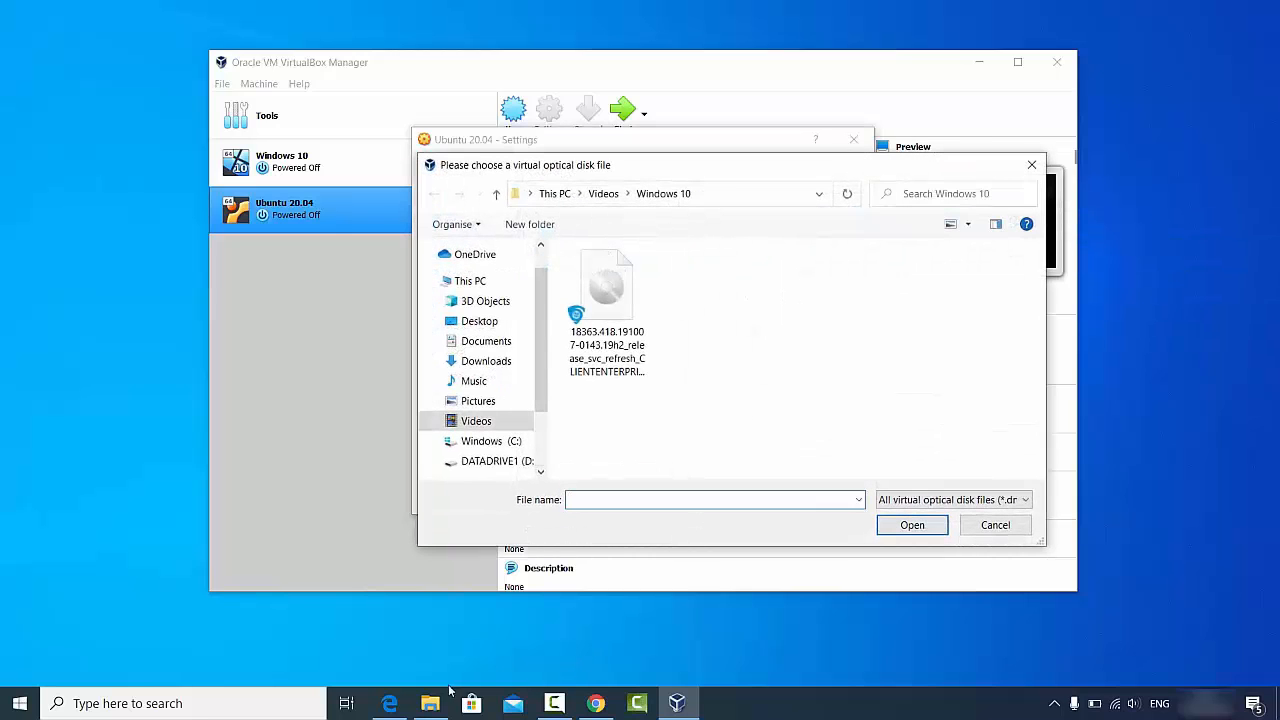
- Copy the D:\Videos\Ubuntu path from File Explorer and navigate the file chooser there
{"action": "left_click", "coordinate": [432, 700]}
{"action": "left_click", "coordinate": [628, 171]}
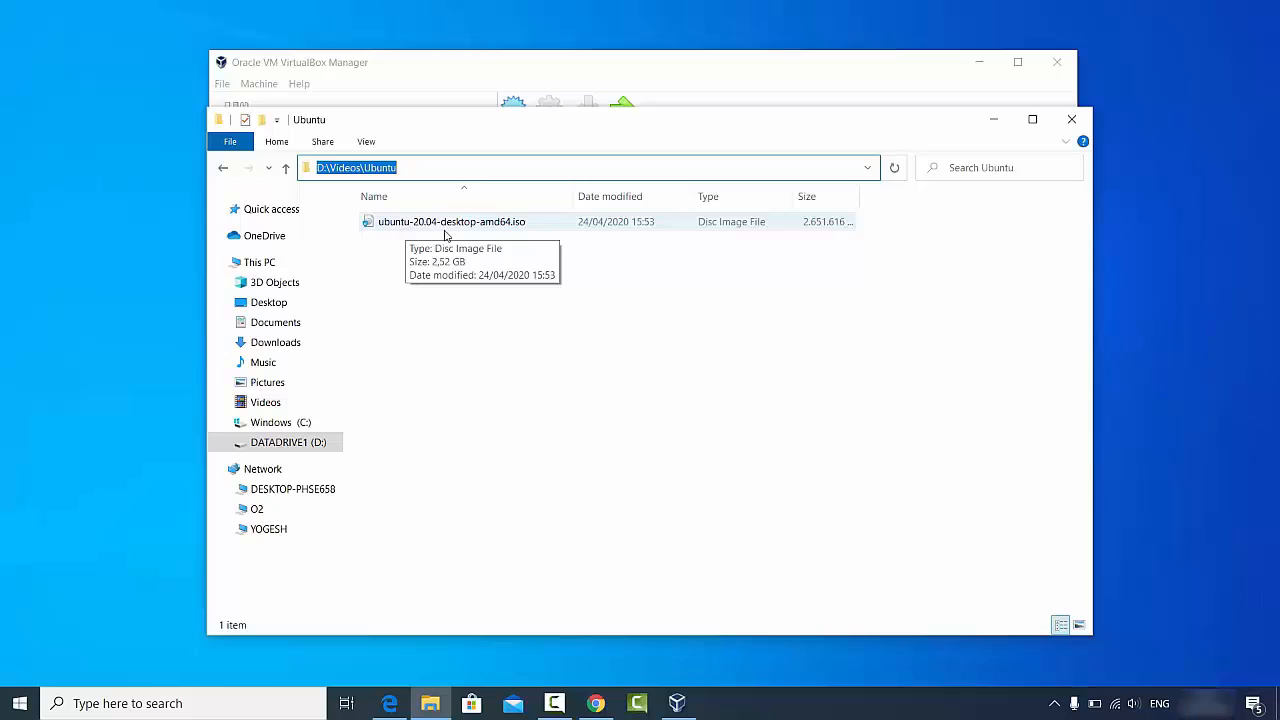
{"action": "double_click", "coordinate": [491, 171]}
{"action": "left_click", "coordinate": [491, 171]}
{"action": "key", "text": "ctrl+a"}
{"action": "key", "text": "ctrl+c"}
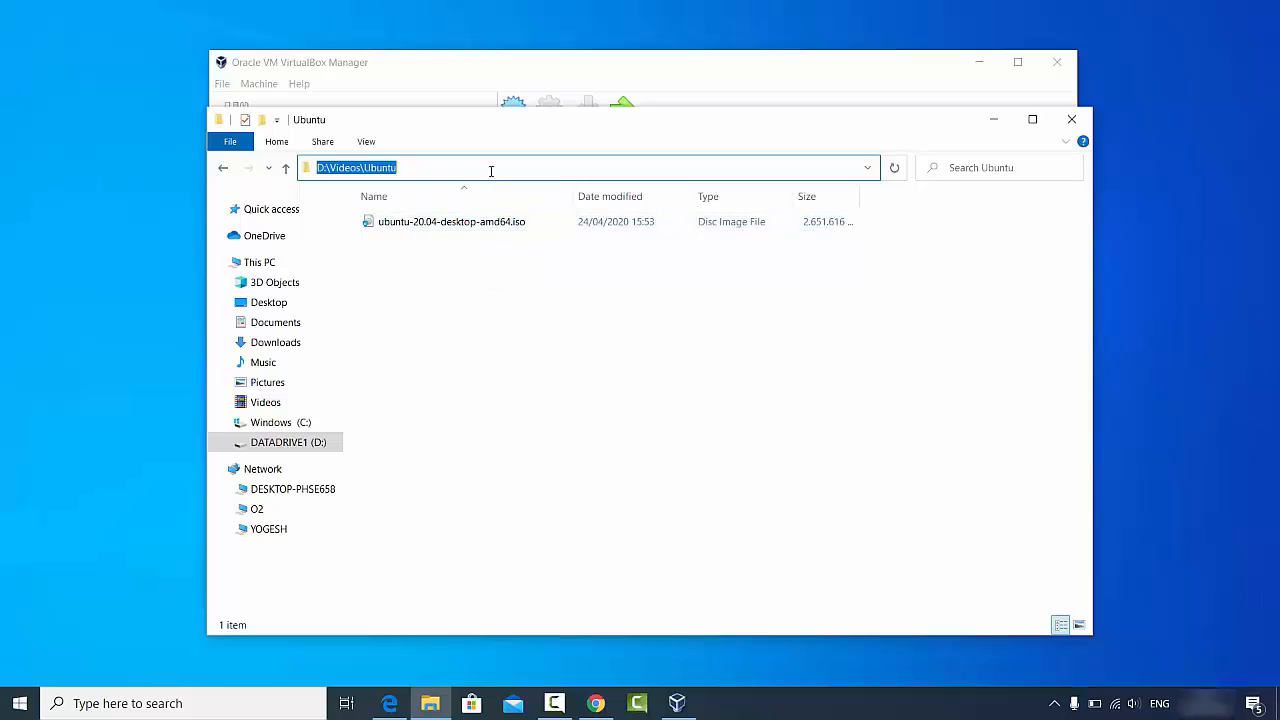
{"action": "left_click", "coordinate": [993, 119]}
{"action": "left_click", "coordinate": [726, 193]}
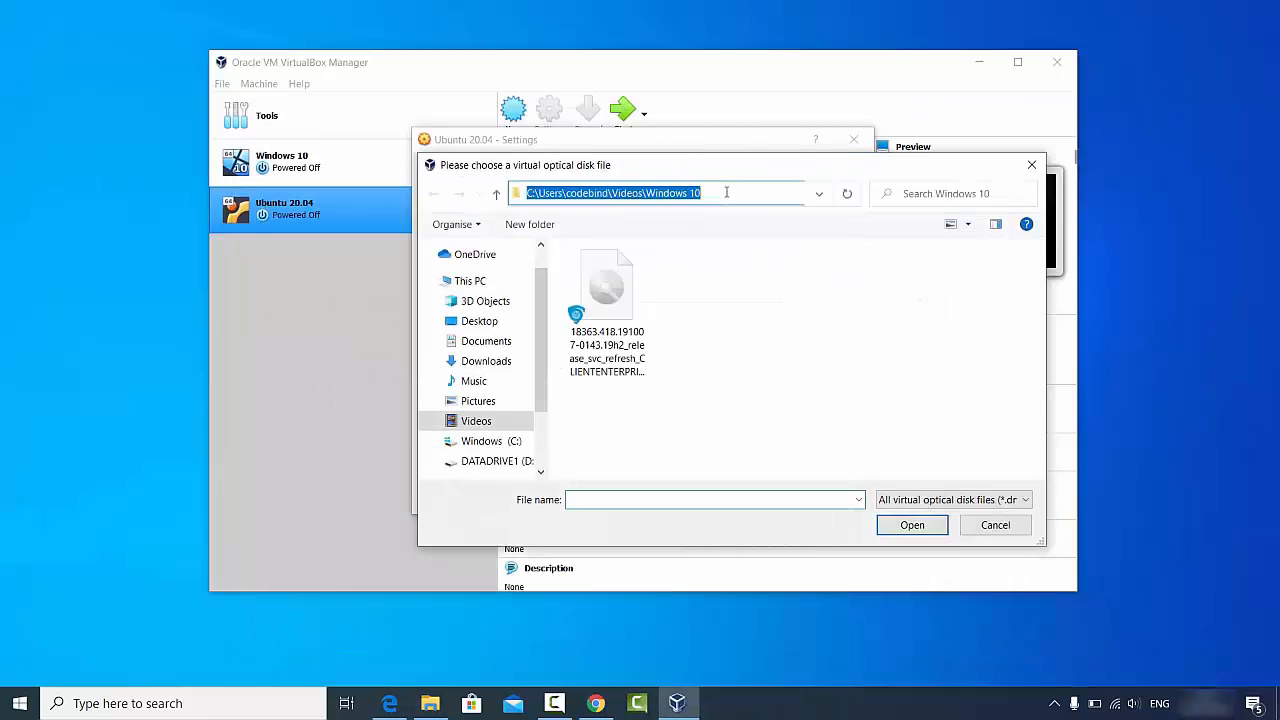
{"action": "key", "text": "ctrl+v"}
{"action": "key", "text": "Return"}
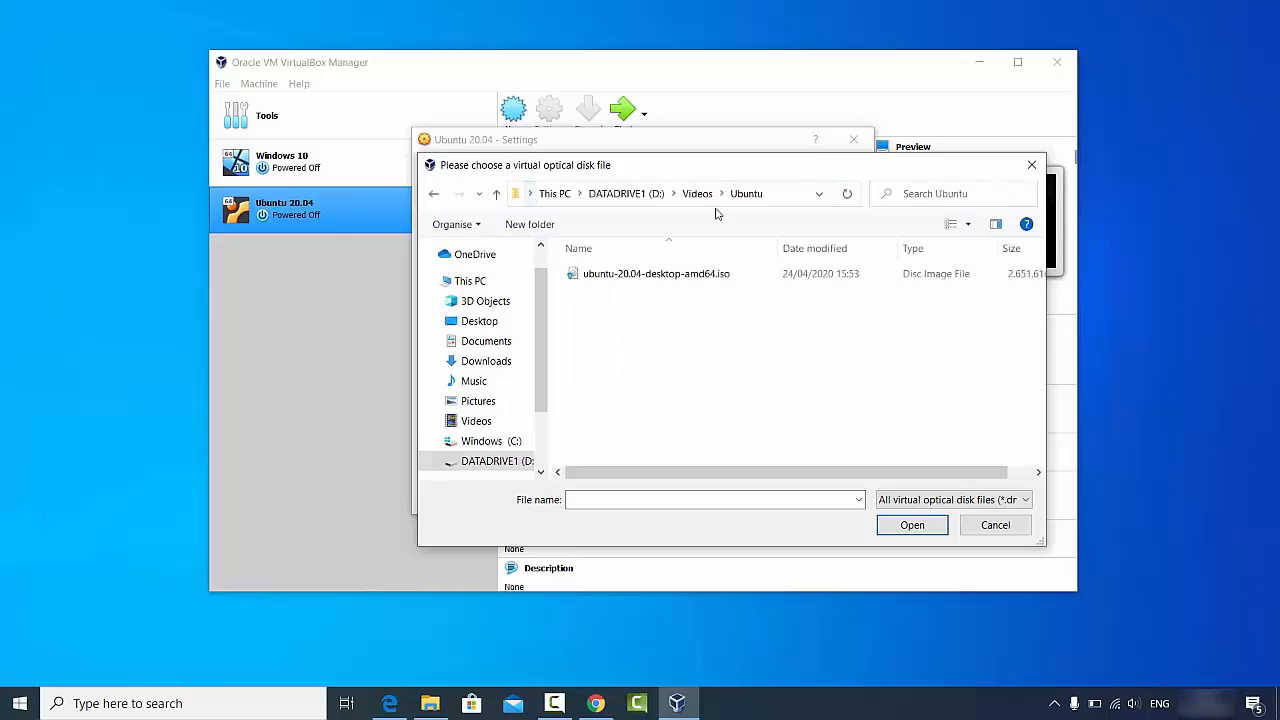
- Load ubuntu-20.04-desktop-amd64.iso into the optical drive and save the VM settings
{"action": "left_click", "coordinate": [696, 276]}
{"action": "left_click", "coordinate": [910, 524]}
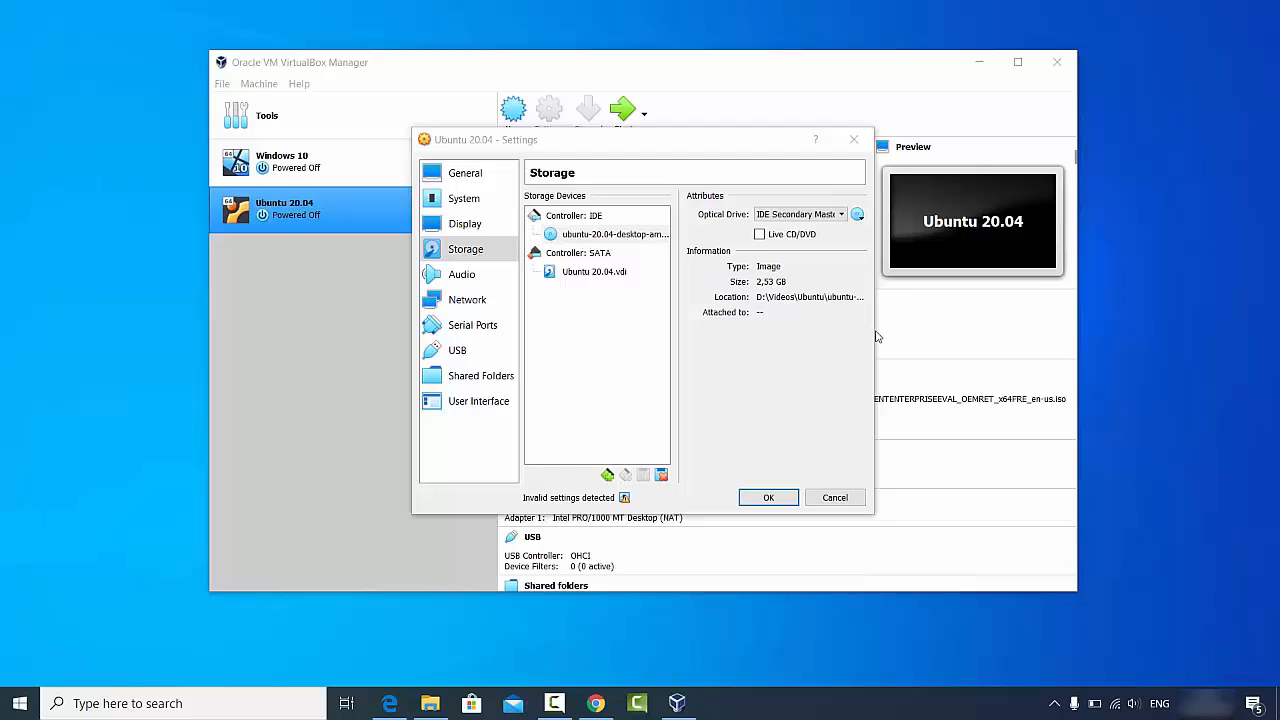
{"action": "left_click_drag", "start_coordinate": [877, 337], "coordinate": [1038, 336]}
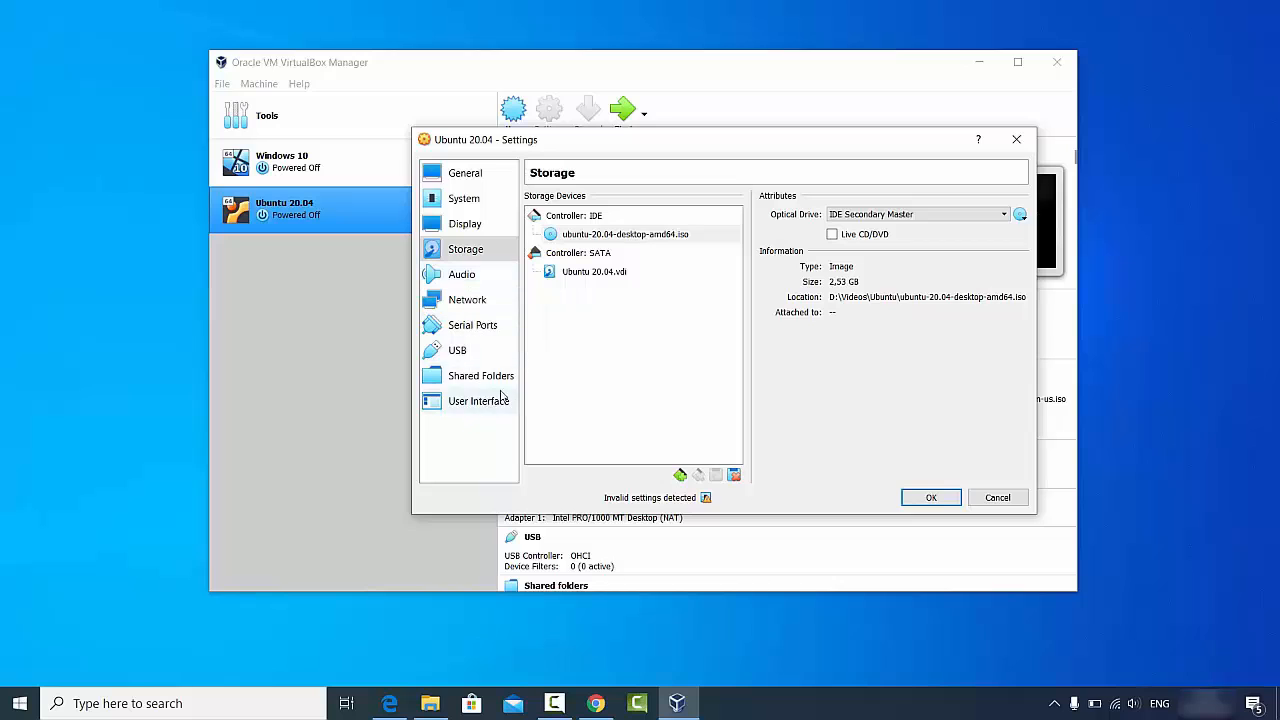
{"action": "left_click", "coordinate": [929, 497]}
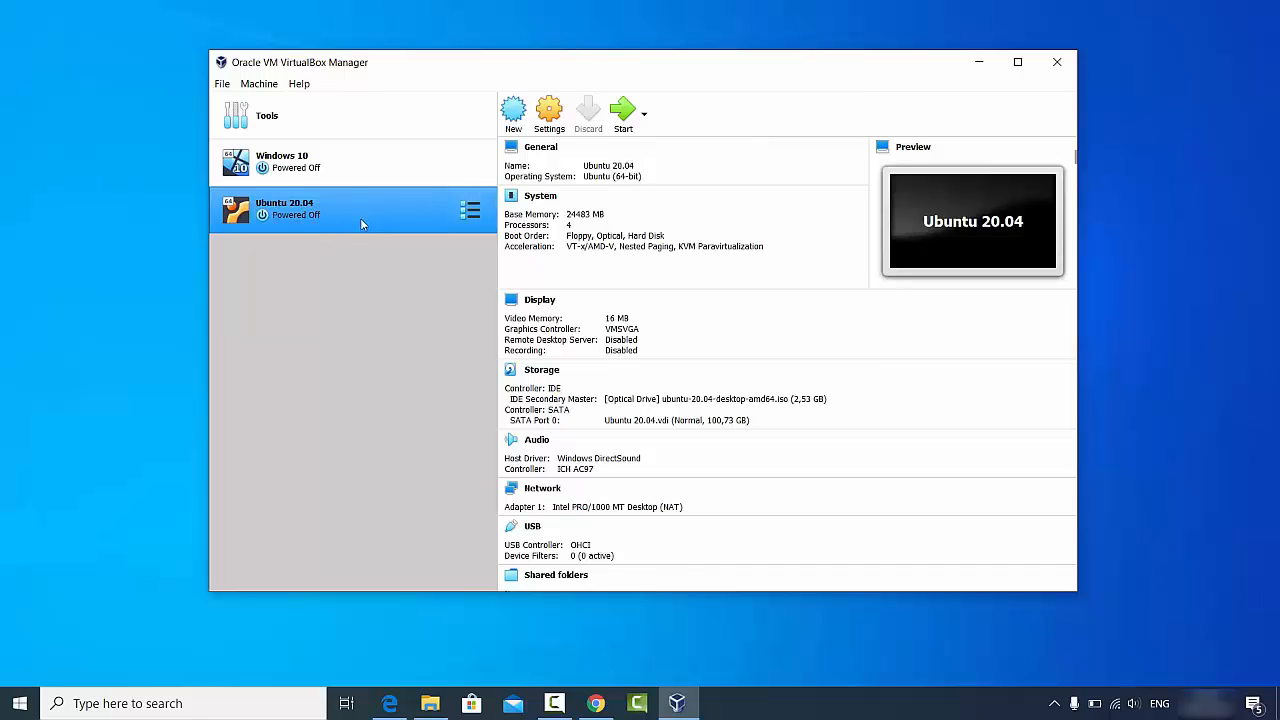
- Start the Ubuntu 20.04 VM and dismiss the keyboard auto-capture and mouse integration notices
{"action": "left_click", "coordinate": [622, 112]}
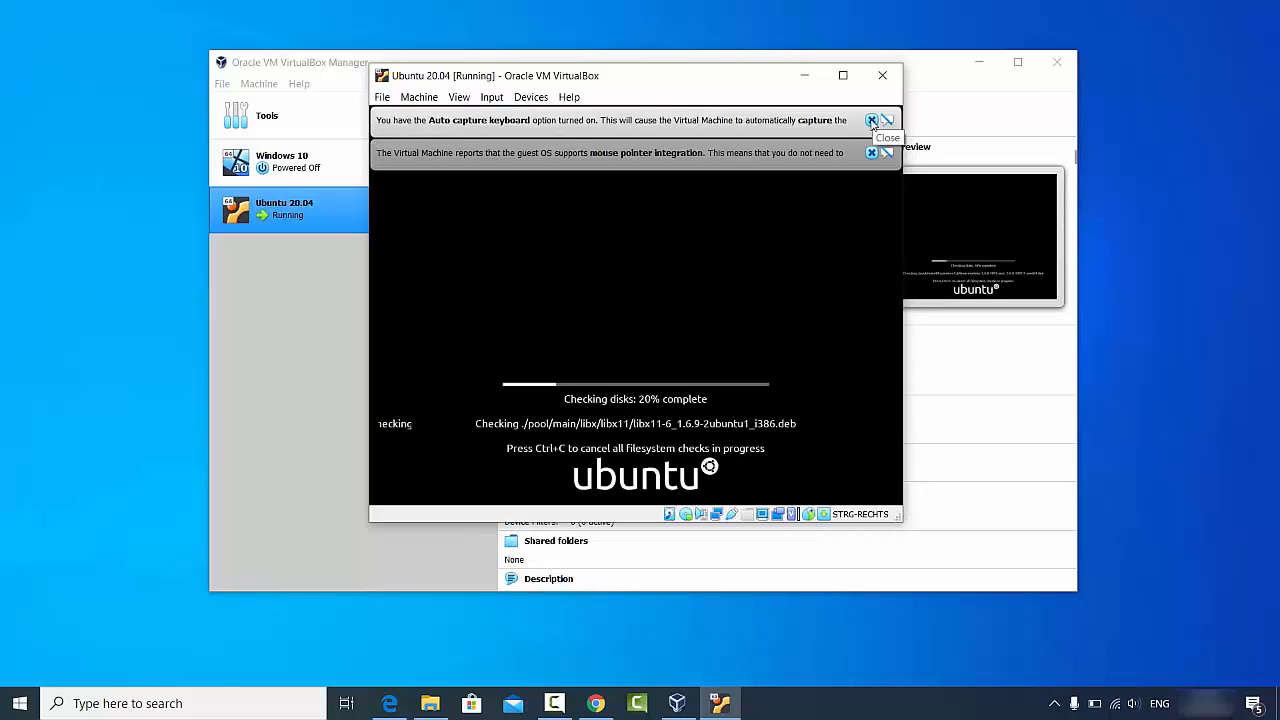
{"action": "left_click", "coordinate": [871, 121]}
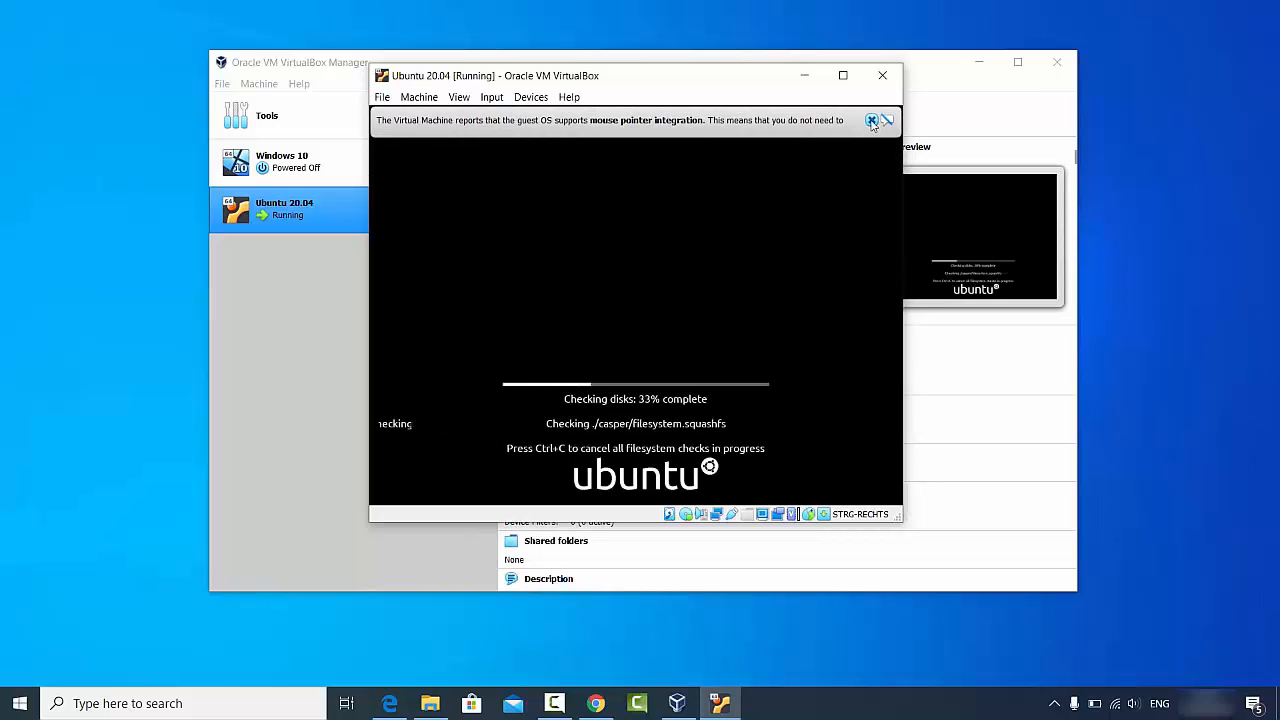
{"action": "left_click", "coordinate": [871, 121]}
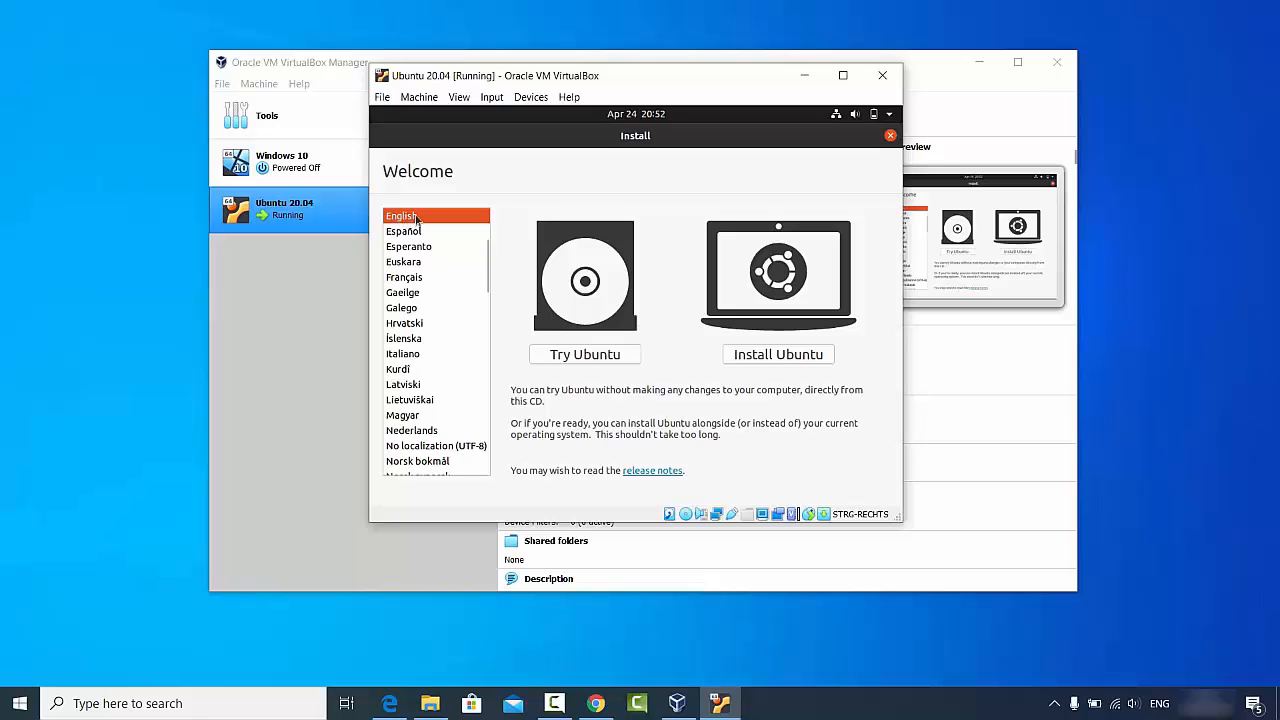
- Choose Install Ubuntu, select and test the German keyboard layout, then continue
{"action": "left_click", "coordinate": [769, 358]}
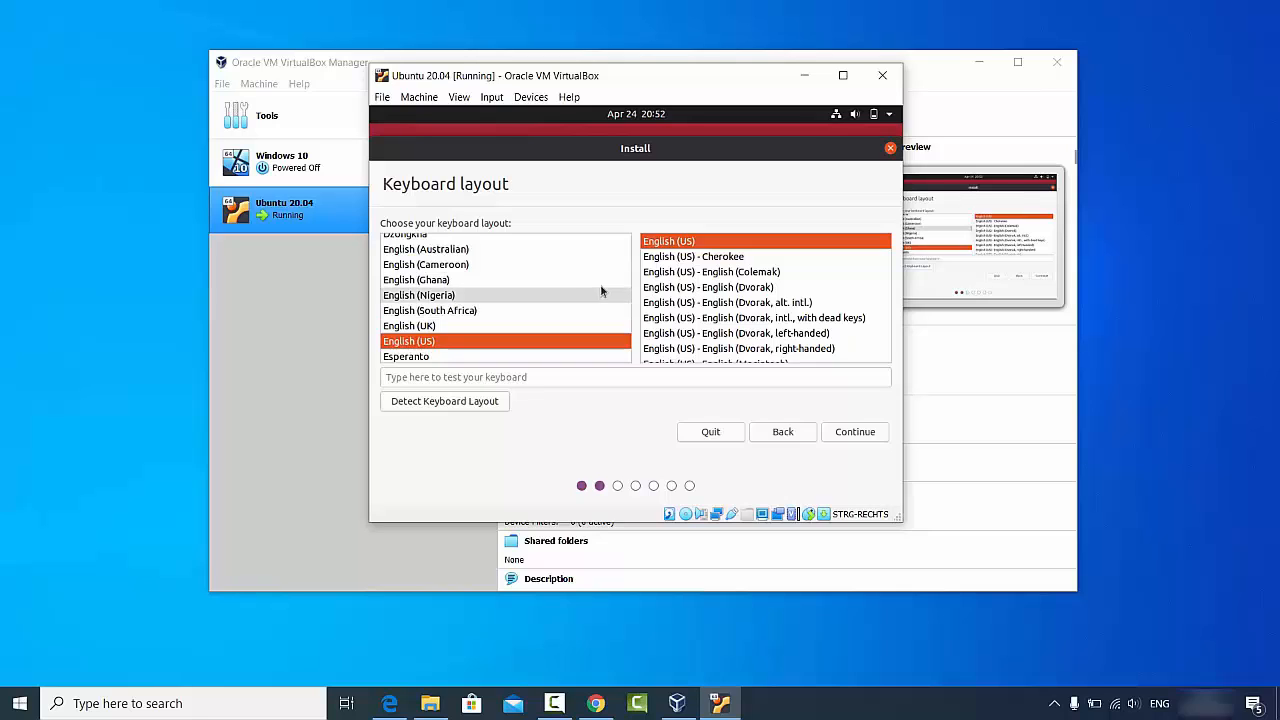
{"action": "left_click", "coordinate": [626, 281]}
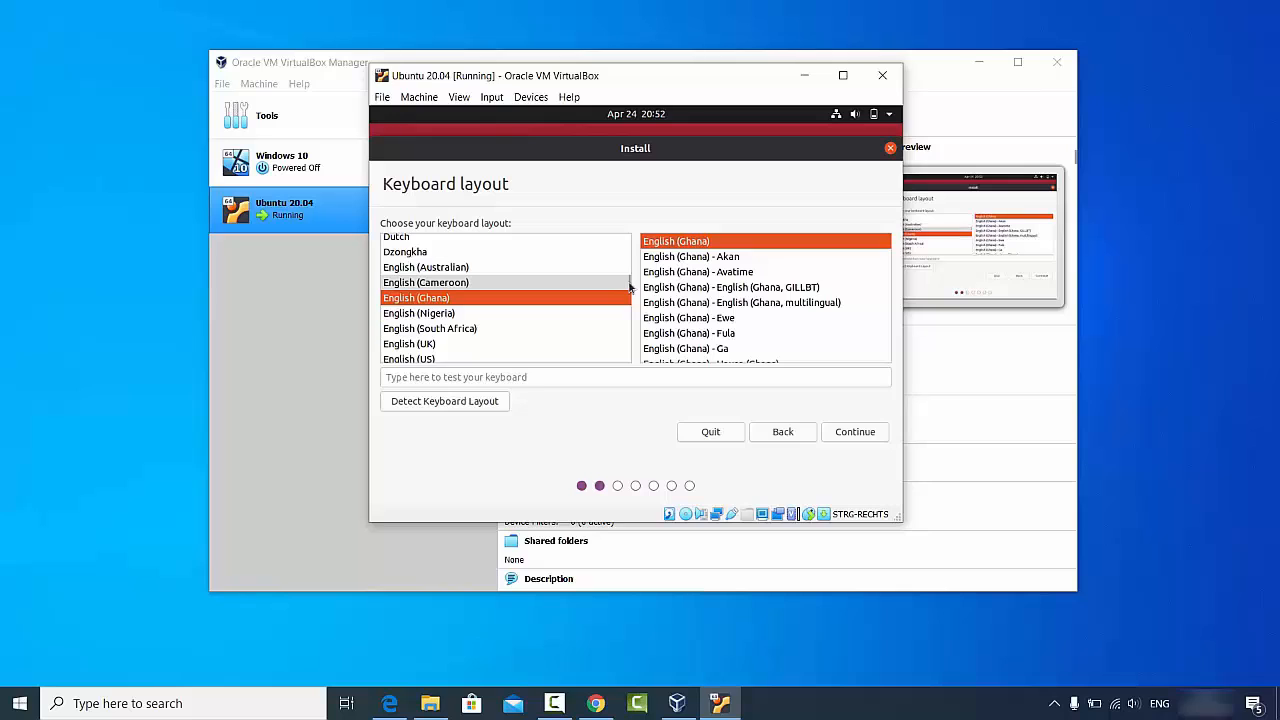
{"action": "left_click", "coordinate": [469, 328]}
{"action": "type", "text": "g"}
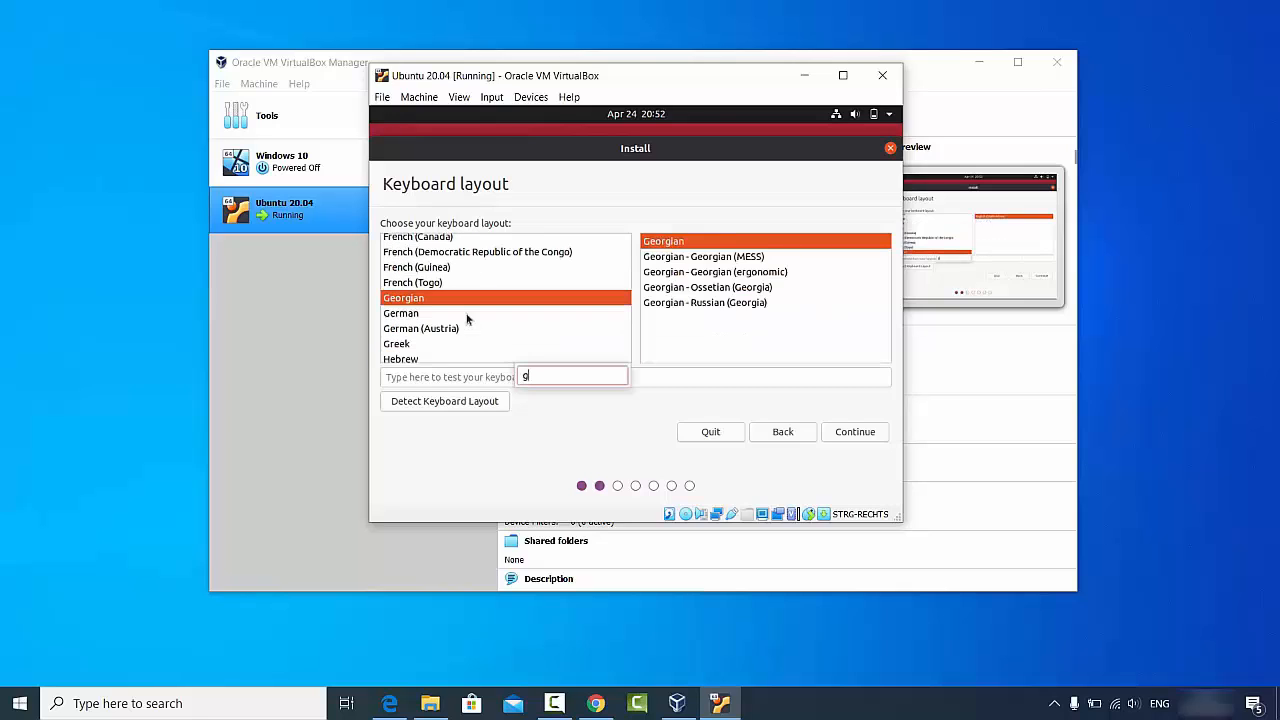
{"action": "left_click", "coordinate": [417, 316]}
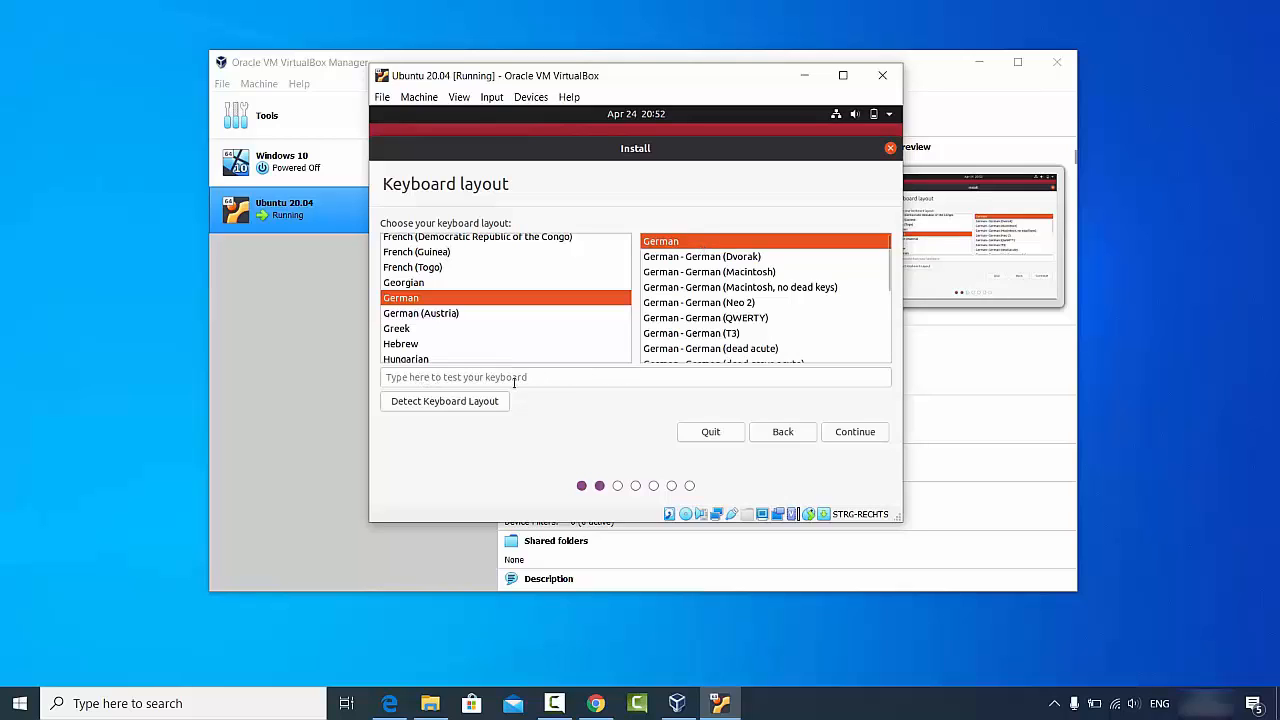
{"action": "left_click", "coordinate": [461, 377]}
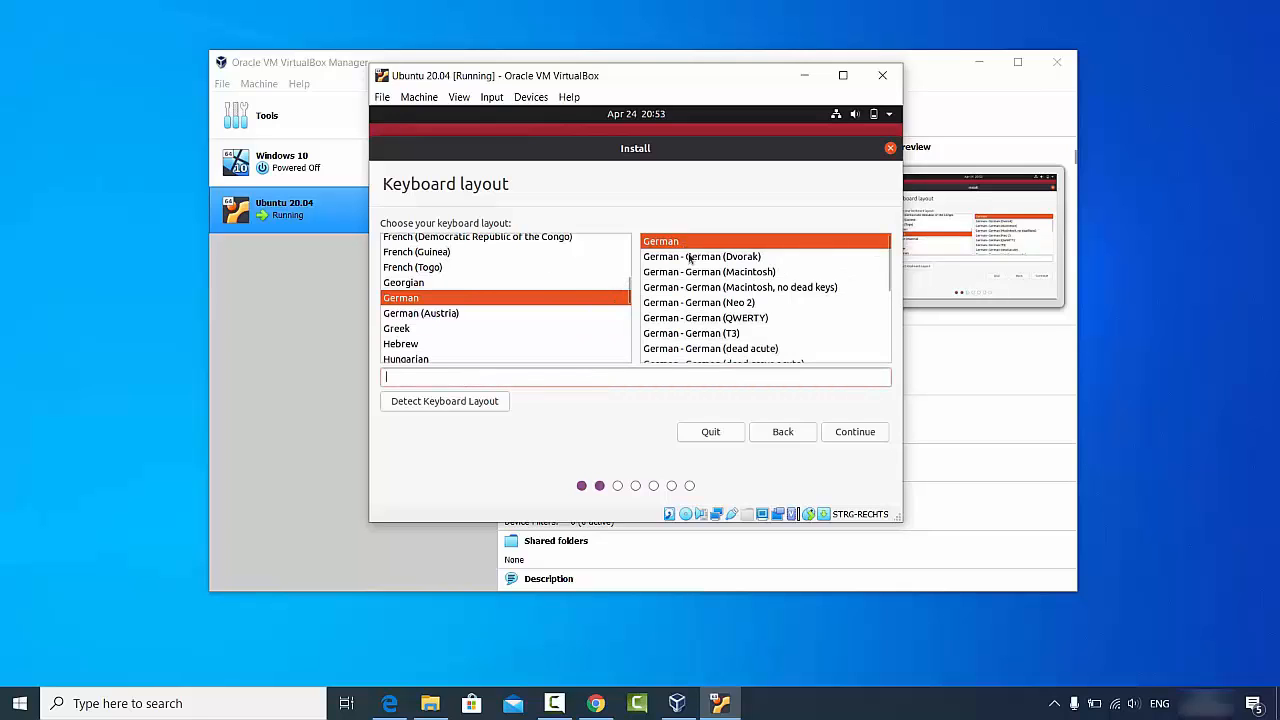
{"action": "left_click", "coordinate": [847, 430]}
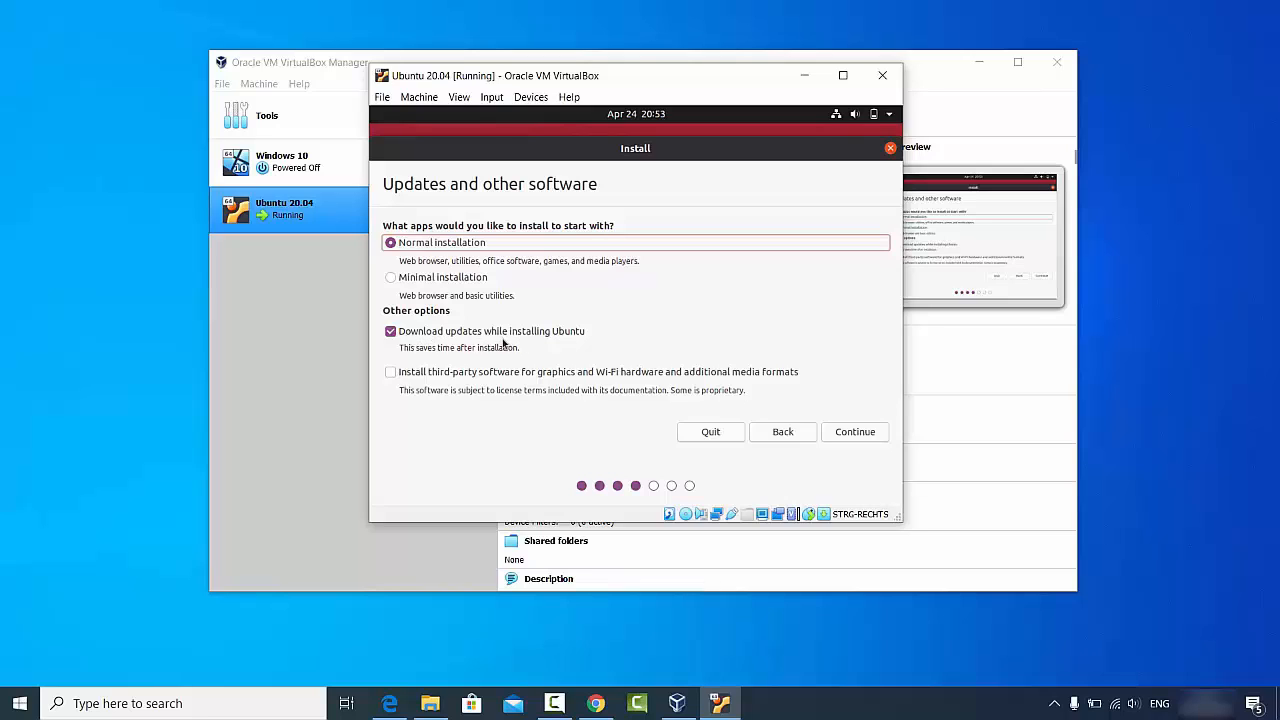
- Include third-party software for graphics and Wi-Fi hardware and proceed to installation type
{"action": "left_click", "coordinate": [391, 373]}
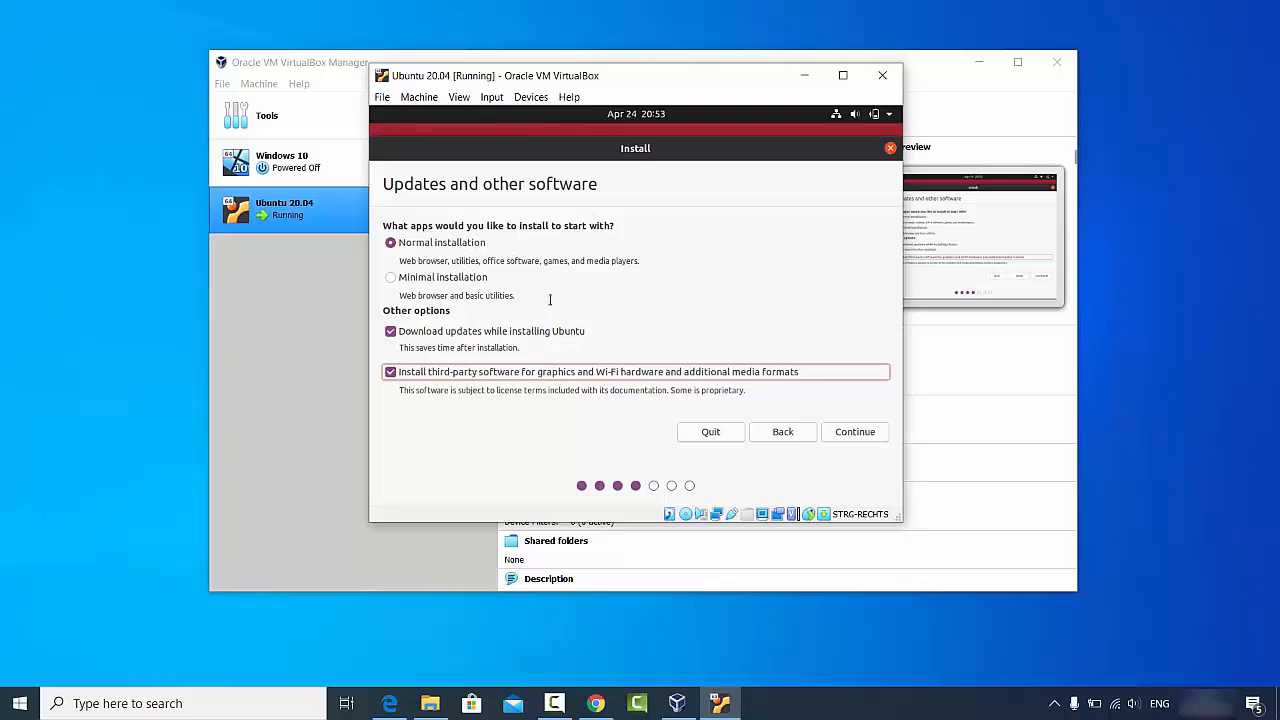
{"action": "left_click", "coordinate": [855, 432]}
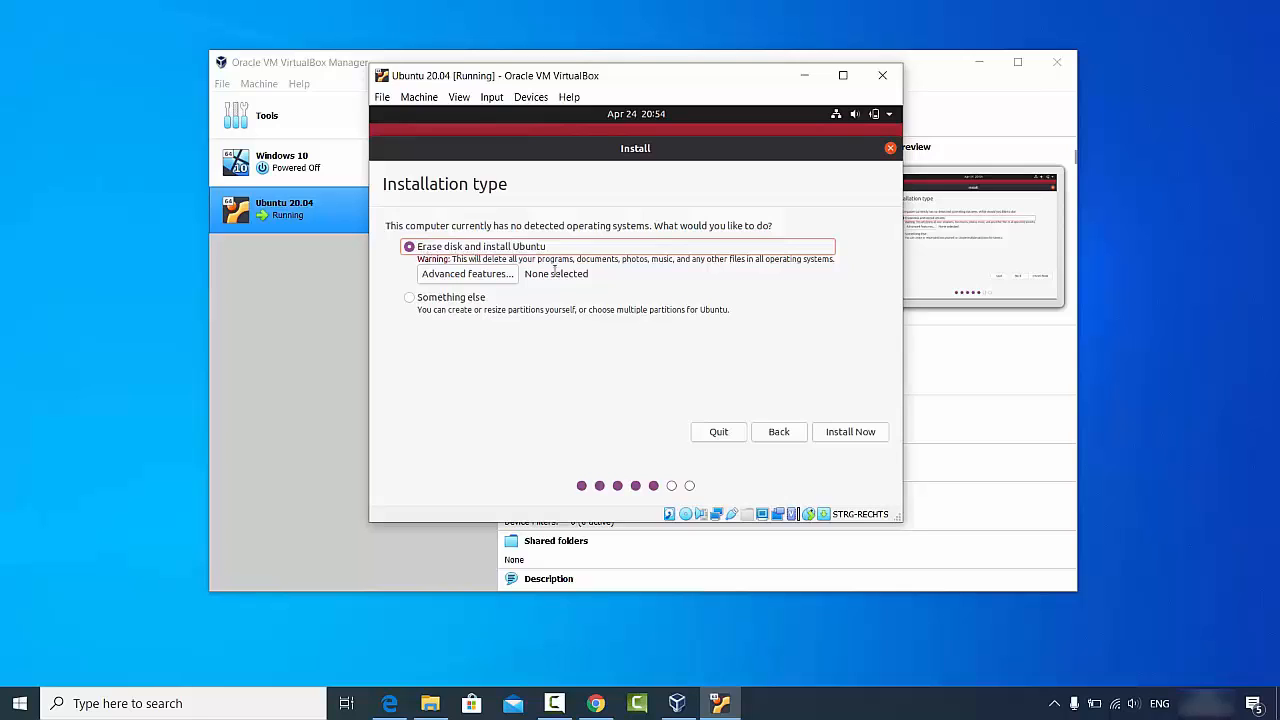
- Install Ubuntu by erasing the whole virtual disk, confirm the partition changes, and keep Berlin as location
{"action": "left_click", "coordinate": [850, 434]}
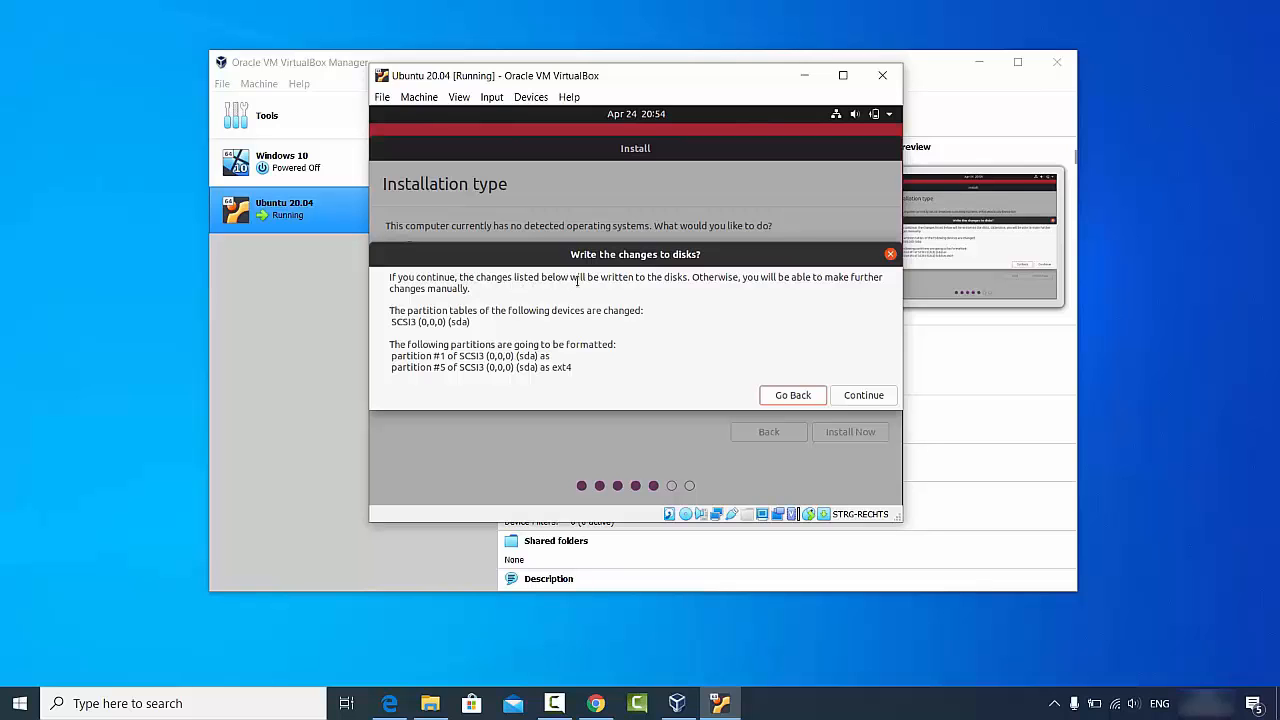
{"action": "left_click", "coordinate": [875, 398]}
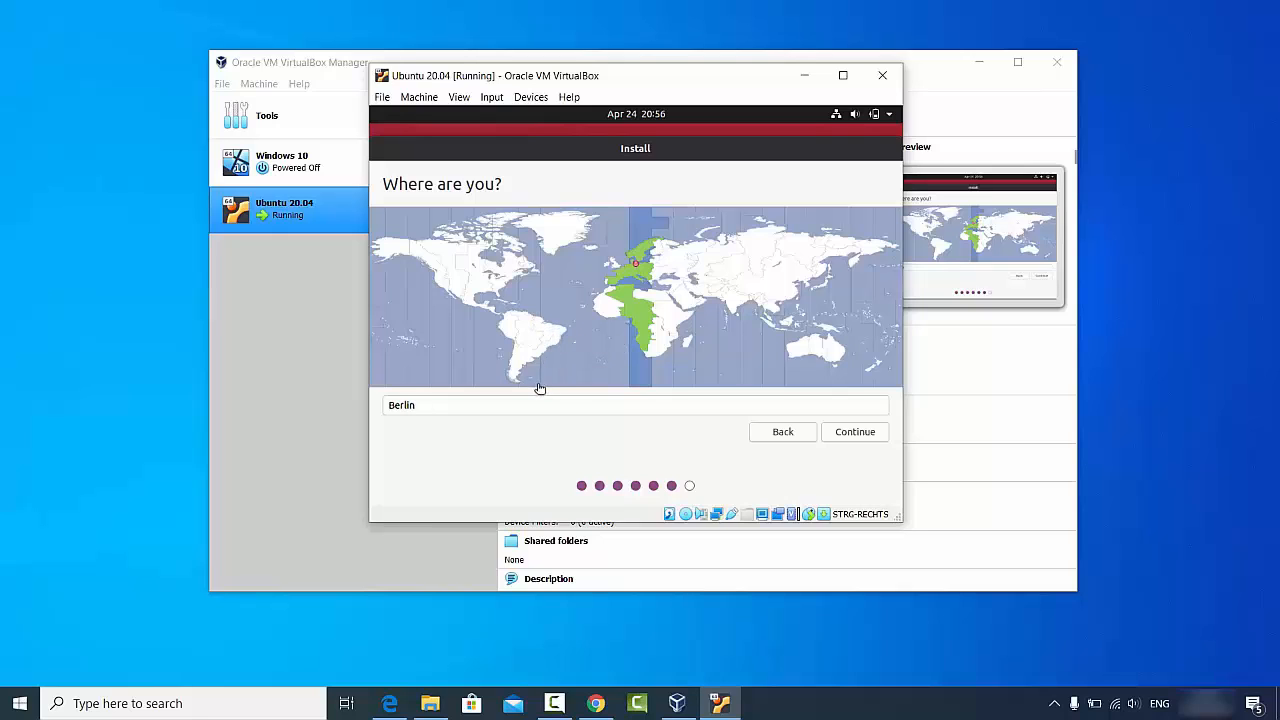
{"action": "left_click", "coordinate": [845, 437]}
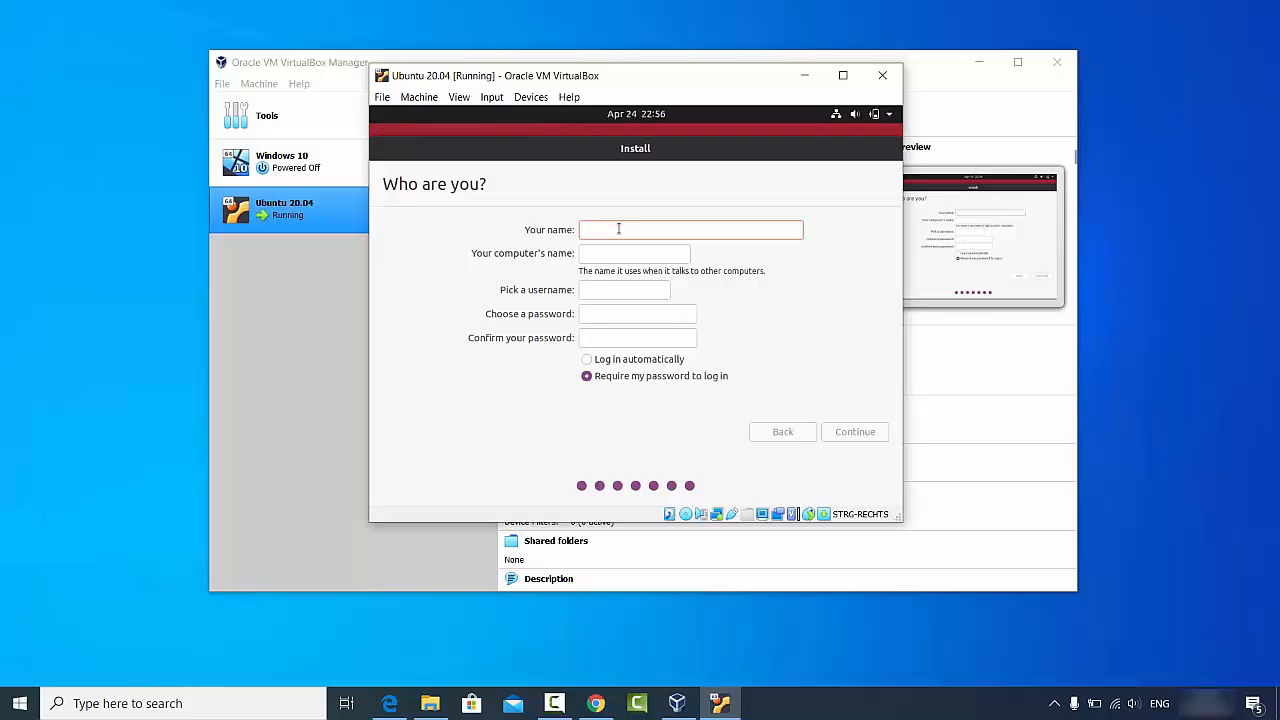
- Enter the user's name and strip the '-VirtualBox' suffix from the computer name
{"action": "type", "text": "codebind"}
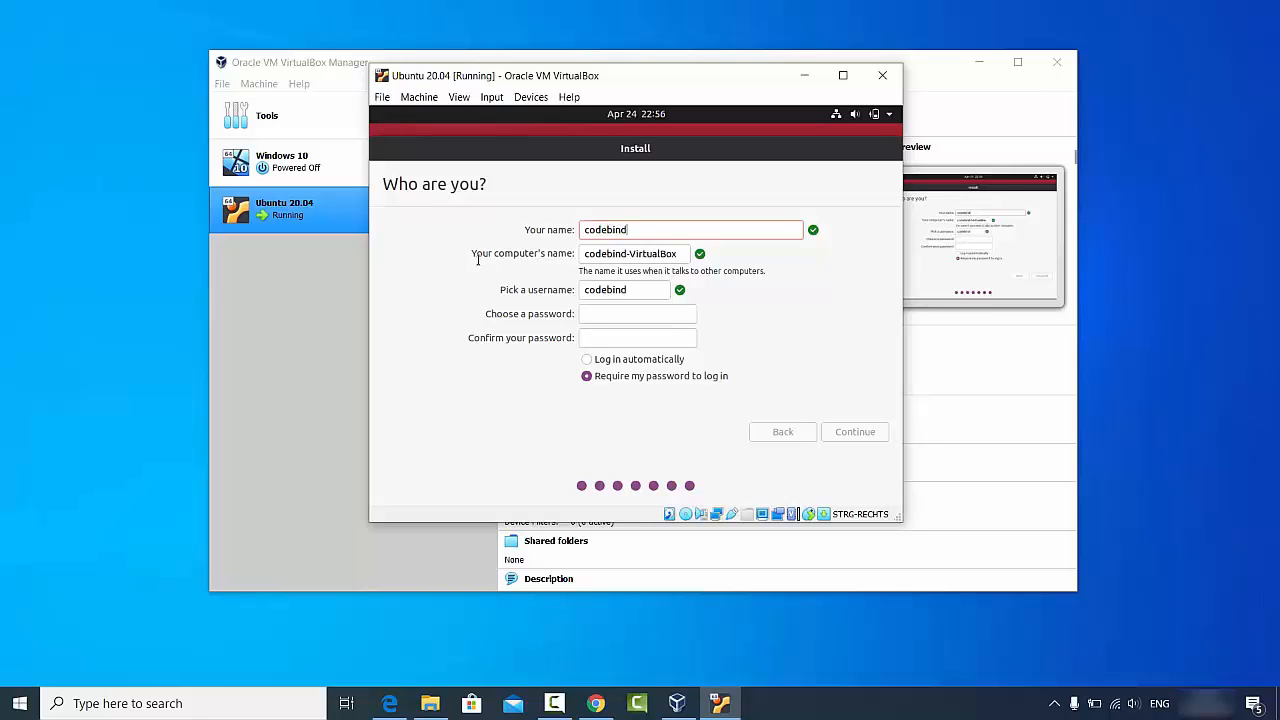
{"action": "double_click", "coordinate": [643, 254]}
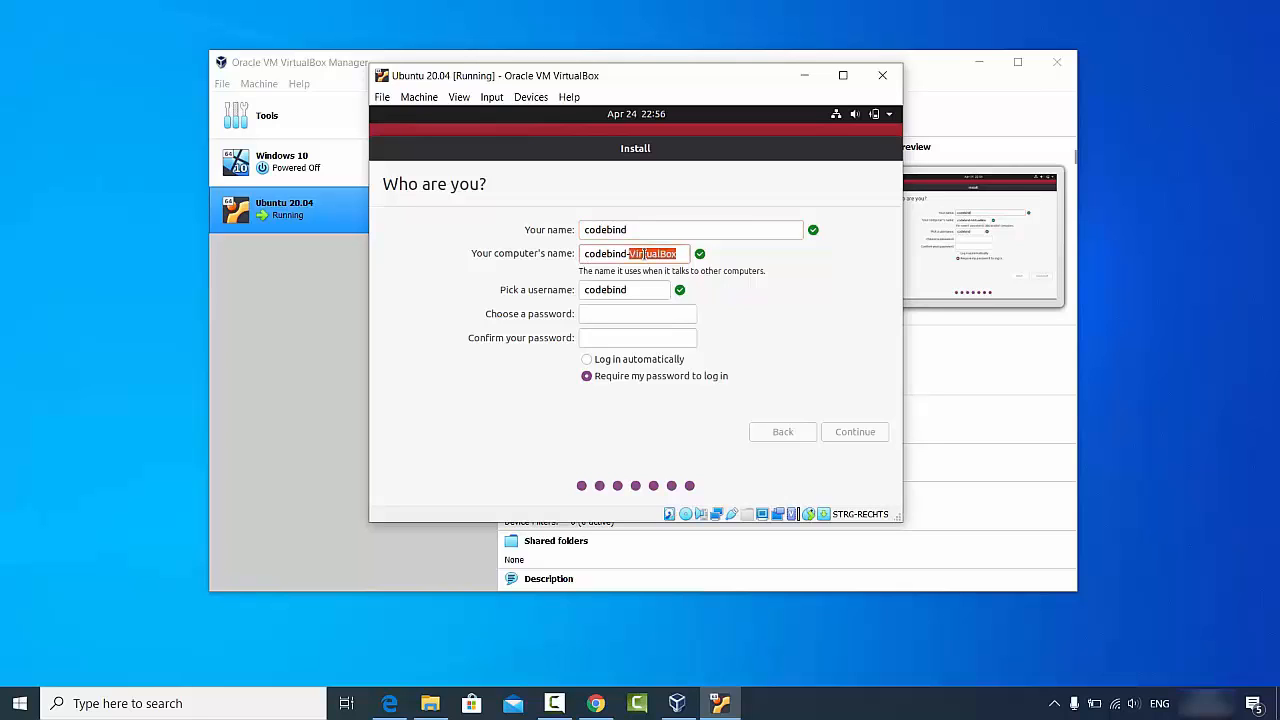
{"action": "key", "text": "BackSpace"}
{"action": "key", "text": "BackSpace"}
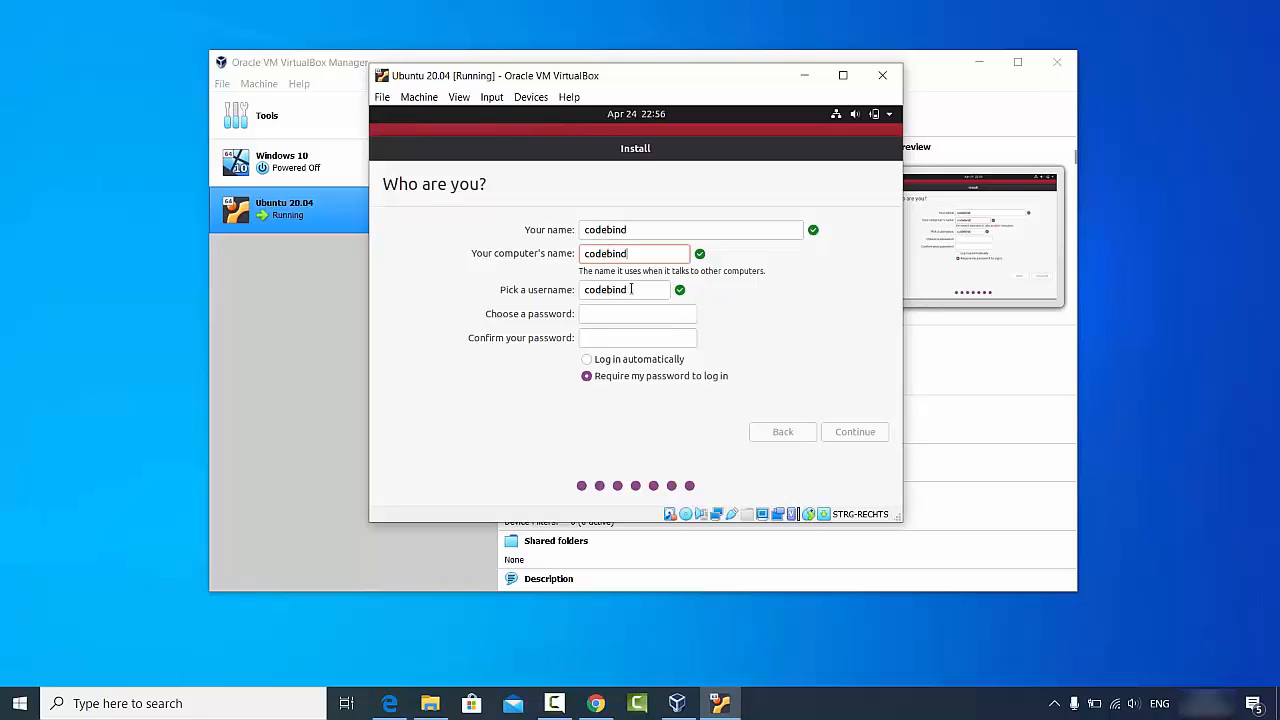
{"action": "left_click", "coordinate": [632, 289]}
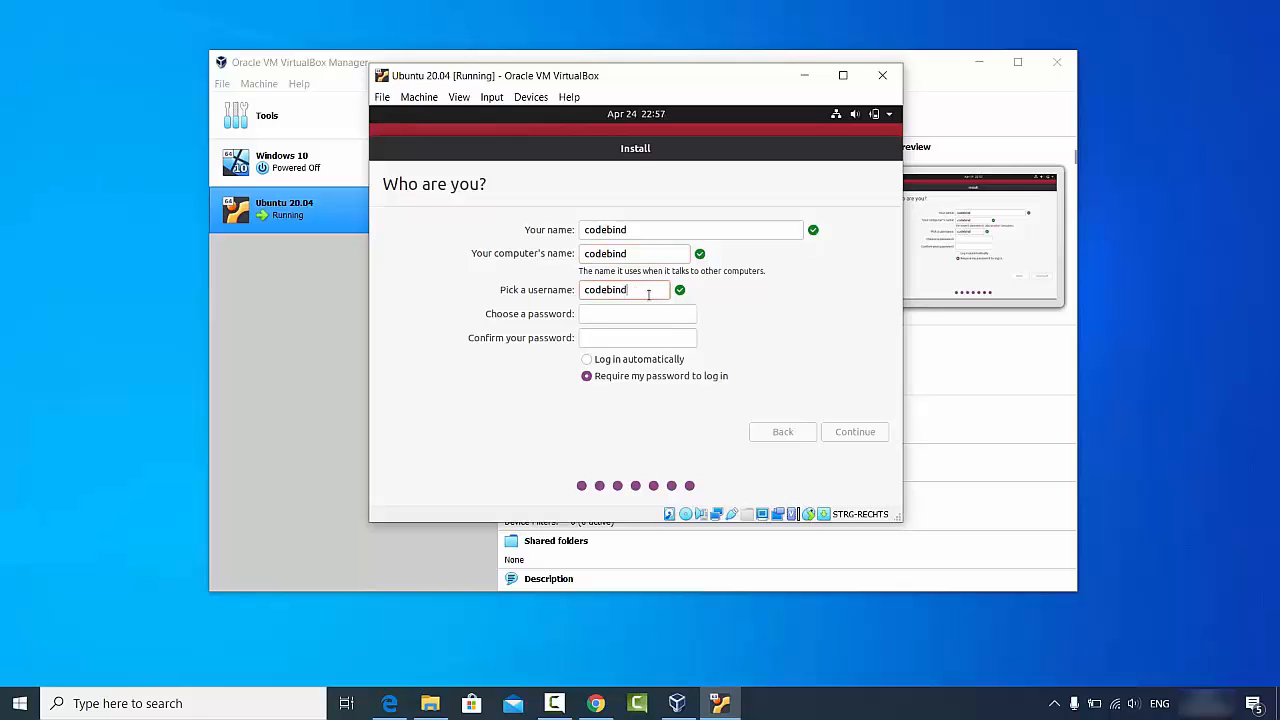
- Enter and confirm the account password, then submit to begin the Ubuntu installation
{"action": "left_click", "coordinate": [641, 313]}
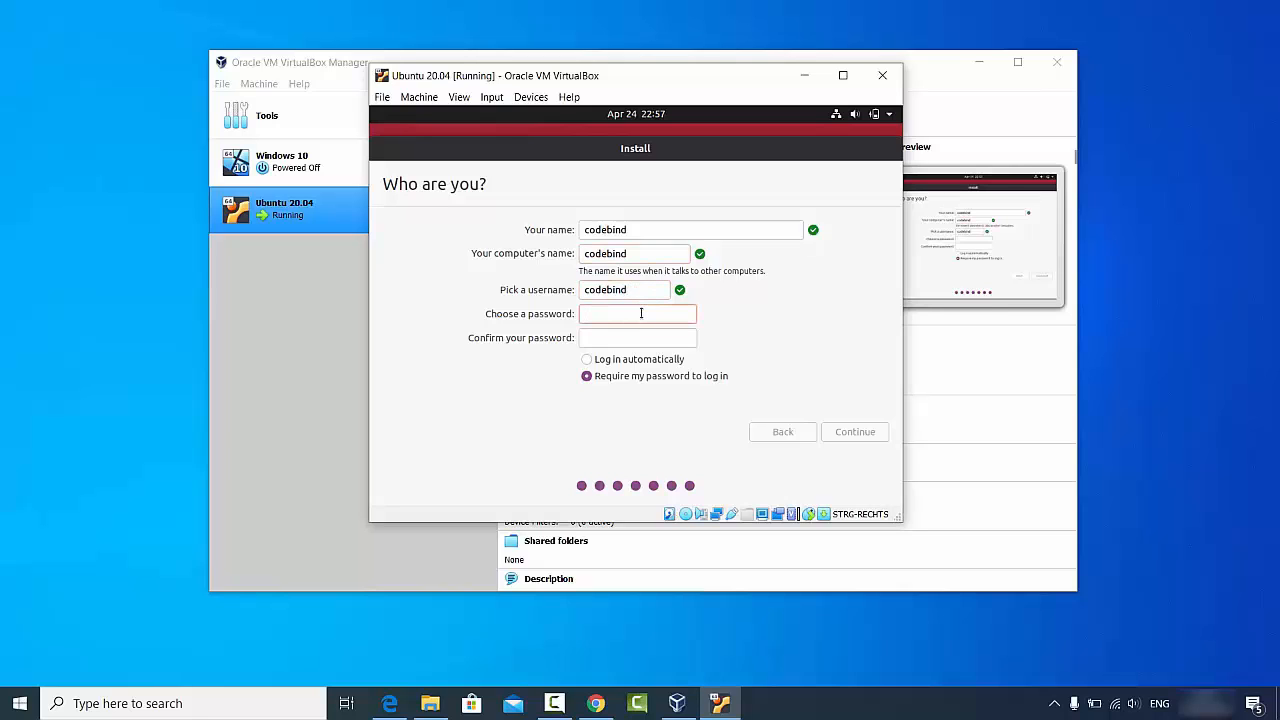
{"action": "type", "text": "123456"}
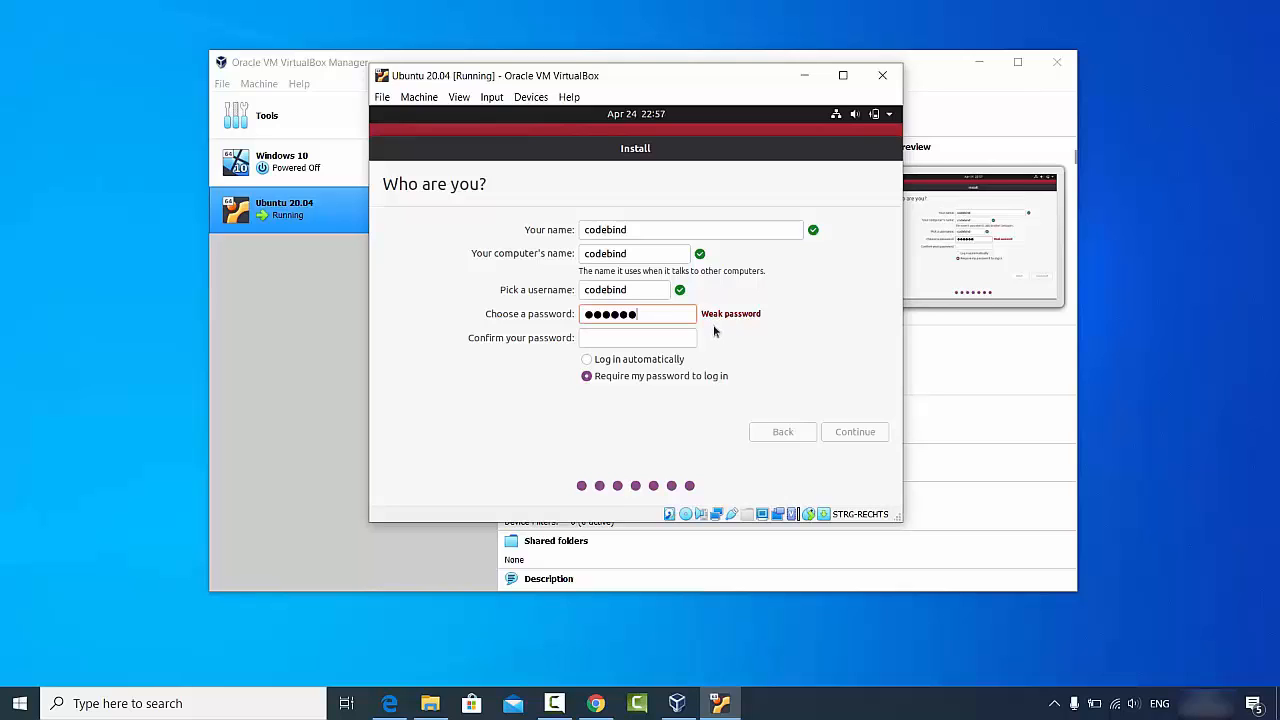
{"action": "left_click", "coordinate": [660, 338]}
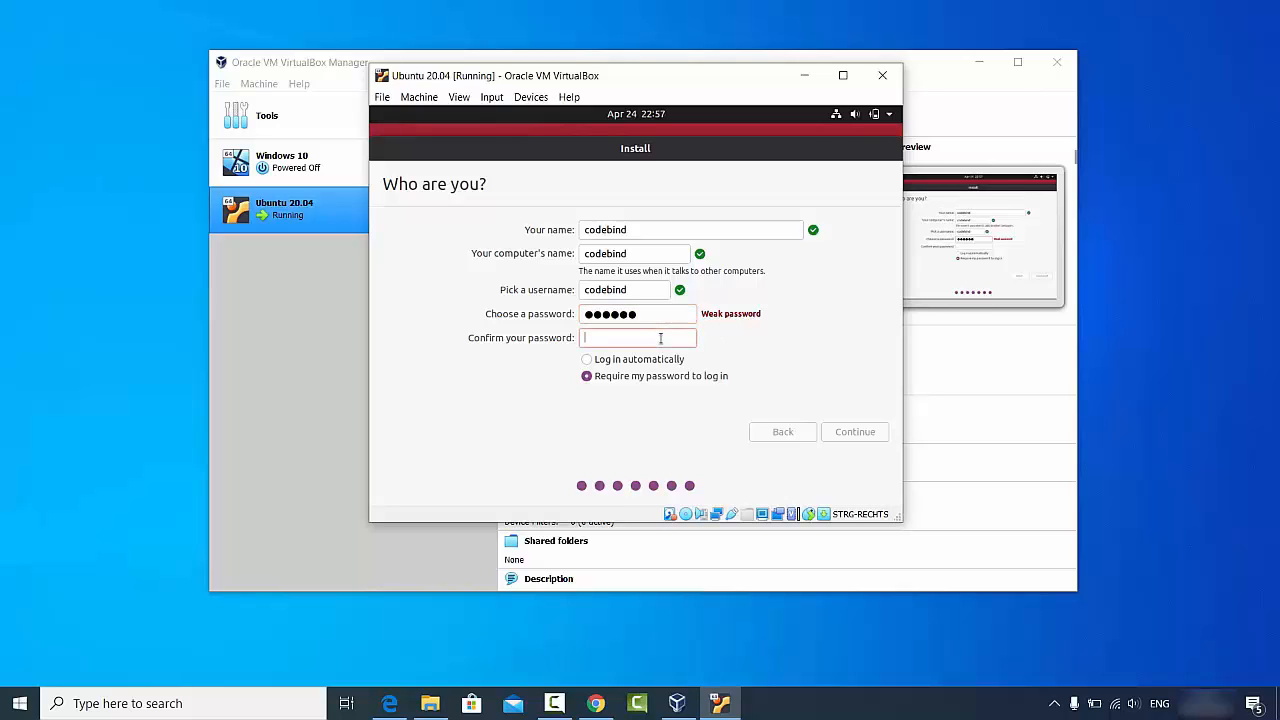
{"action": "type", "text": "123456"}
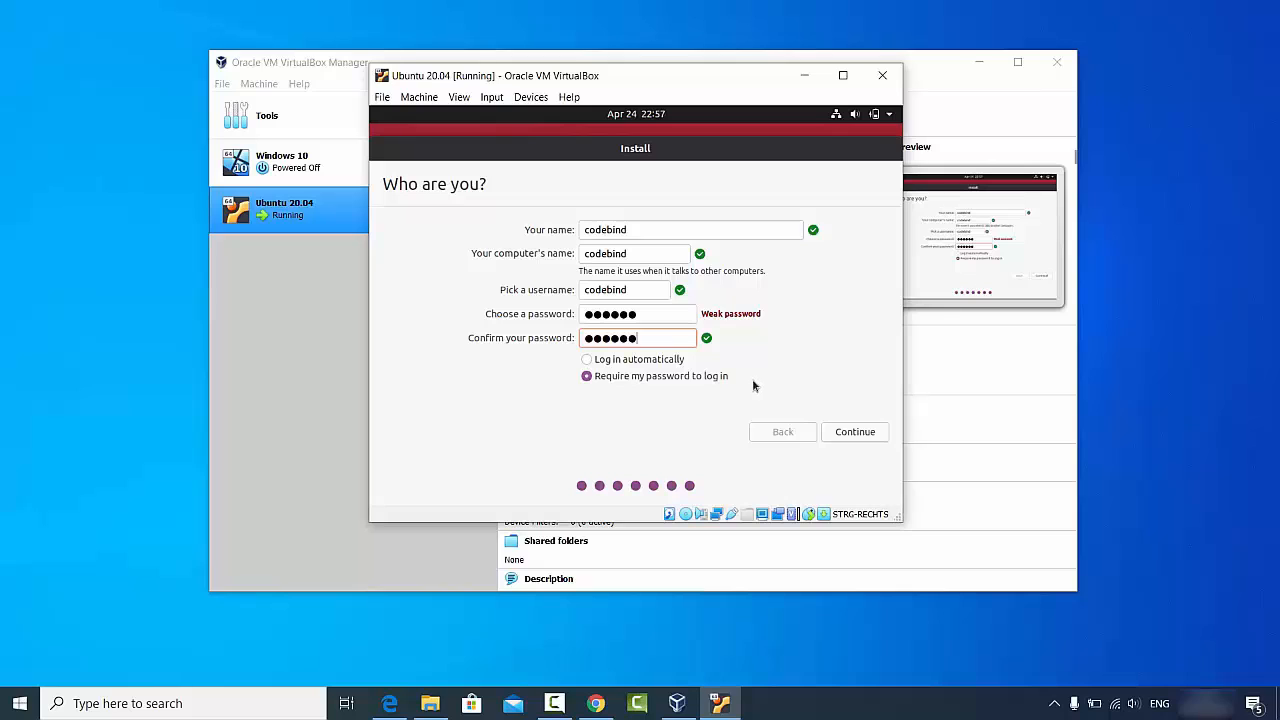
{"action": "left_click", "coordinate": [852, 432]}
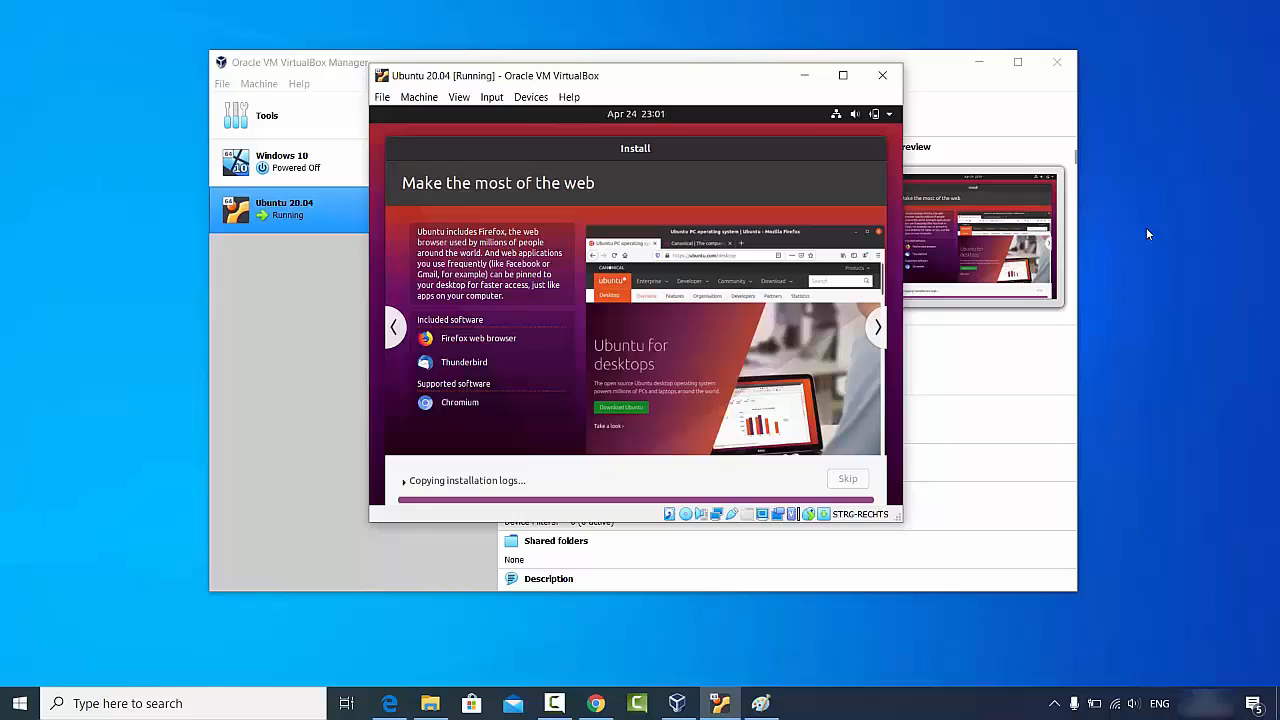
- Restart the guest, confirm the install medium is removed, and dismiss the mouse integration notice
{"action": "left_click", "coordinate": [1166, 550]}
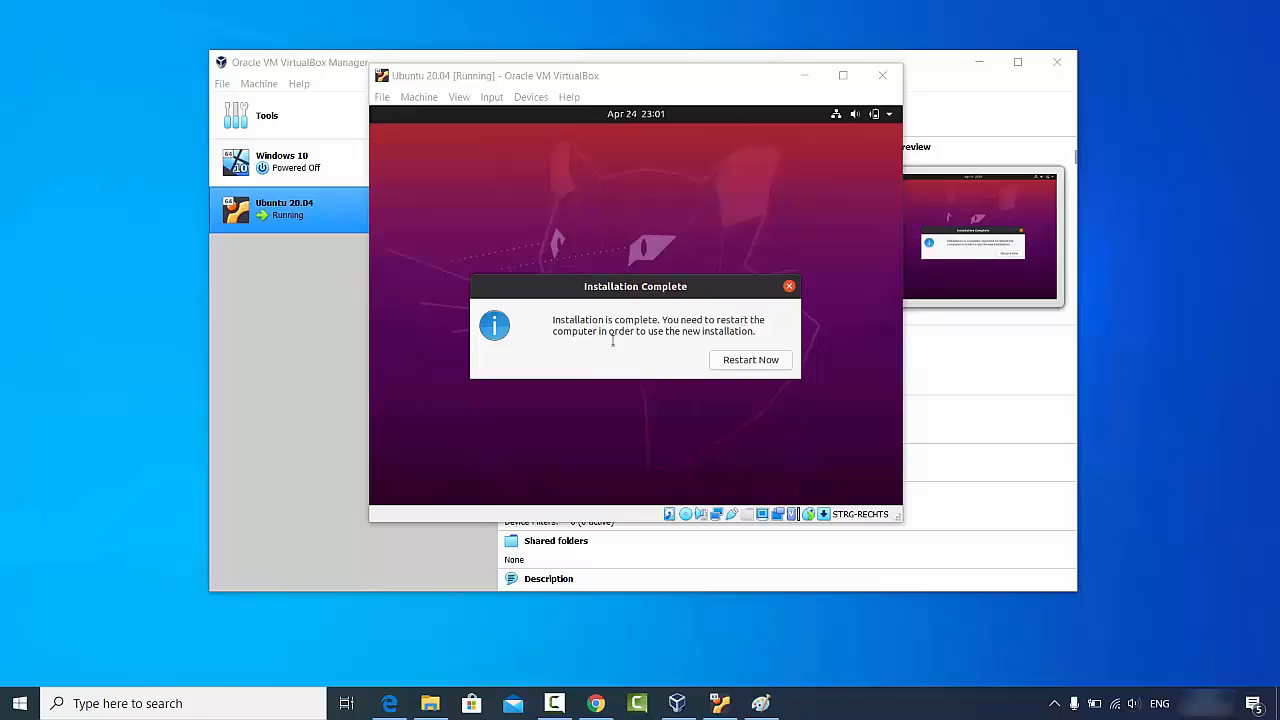
{"action": "left_click", "coordinate": [743, 363]}
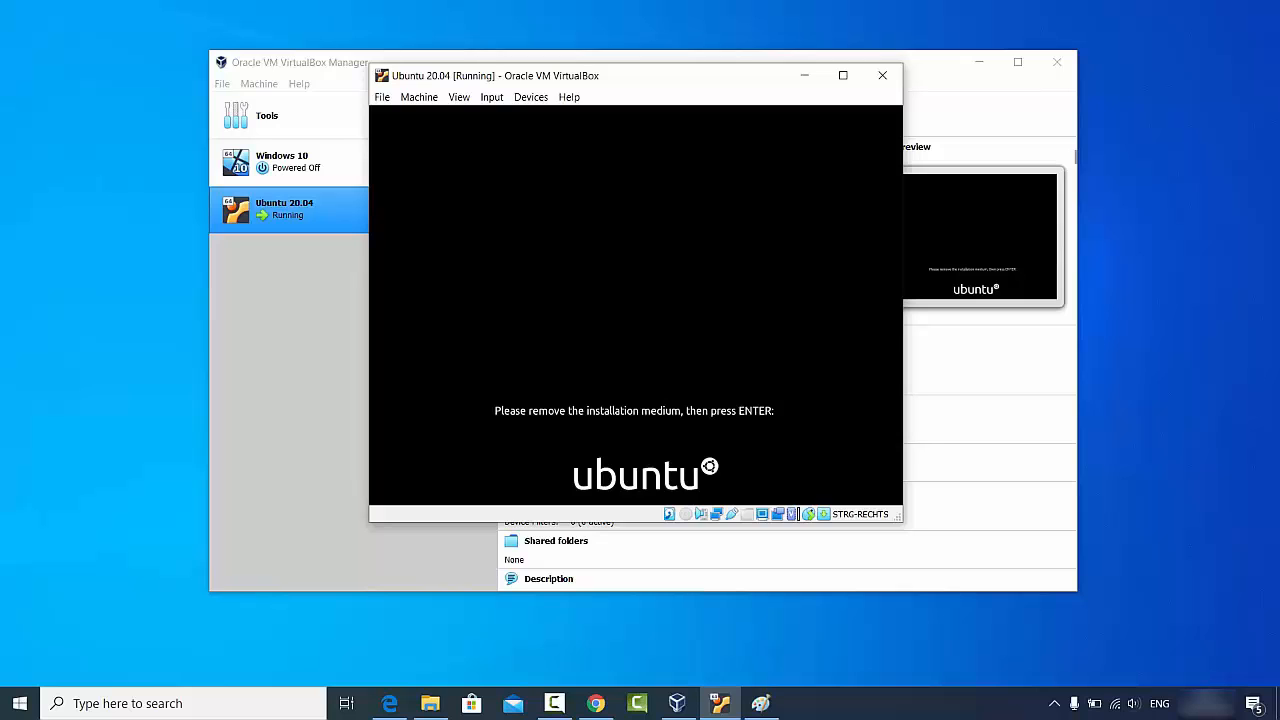
{"action": "key", "text": "Return"}
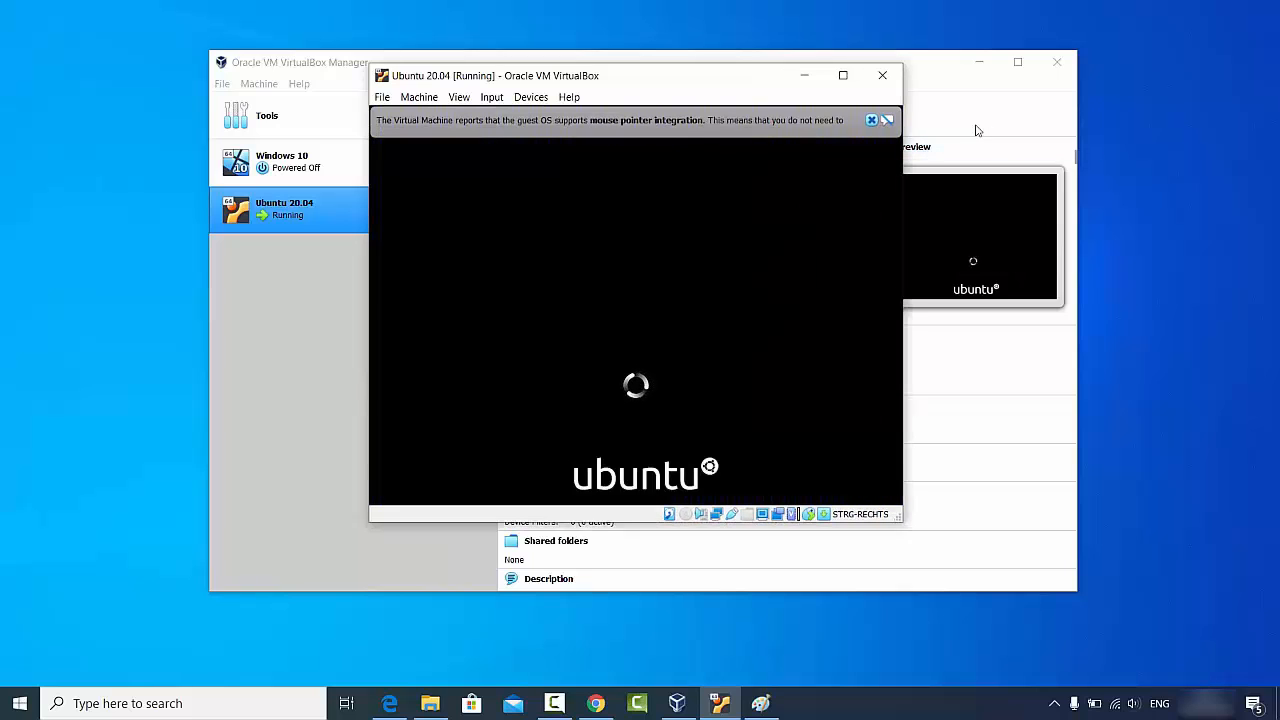
{"action": "left_click", "coordinate": [871, 120]}
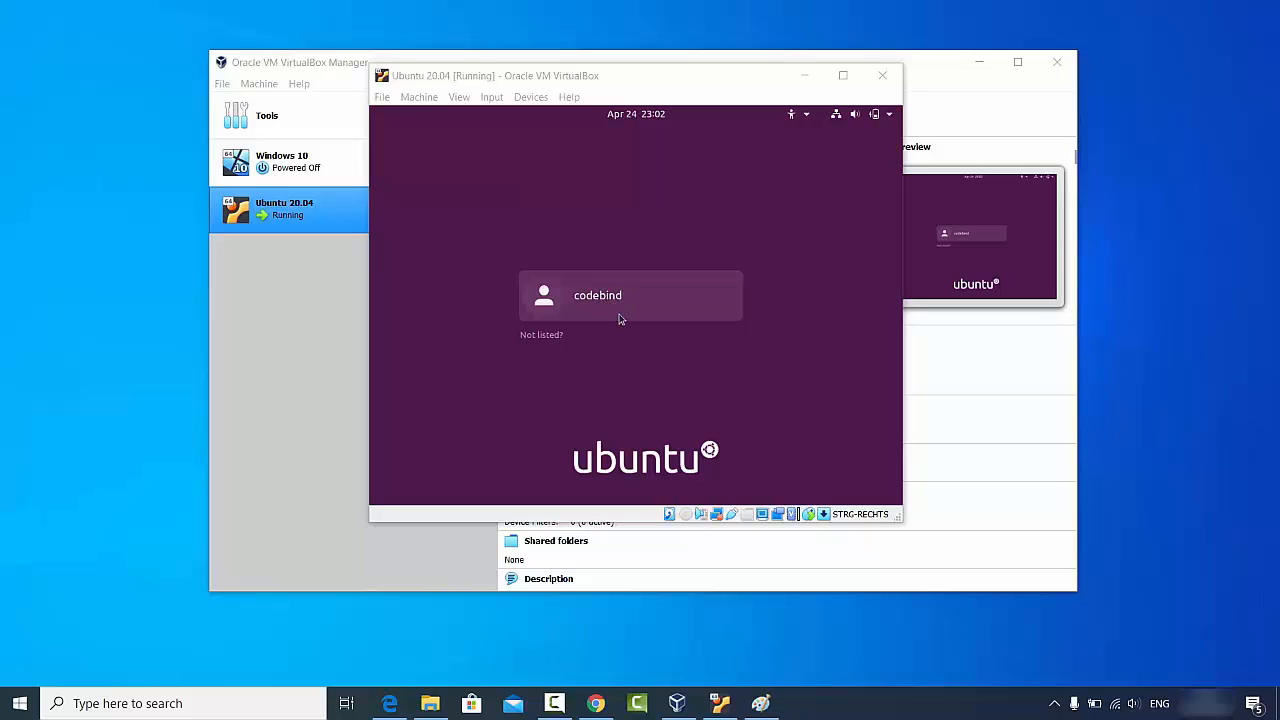
- Log into Ubuntu with the new user account's password
{"action": "left_click", "coordinate": [611, 299]}
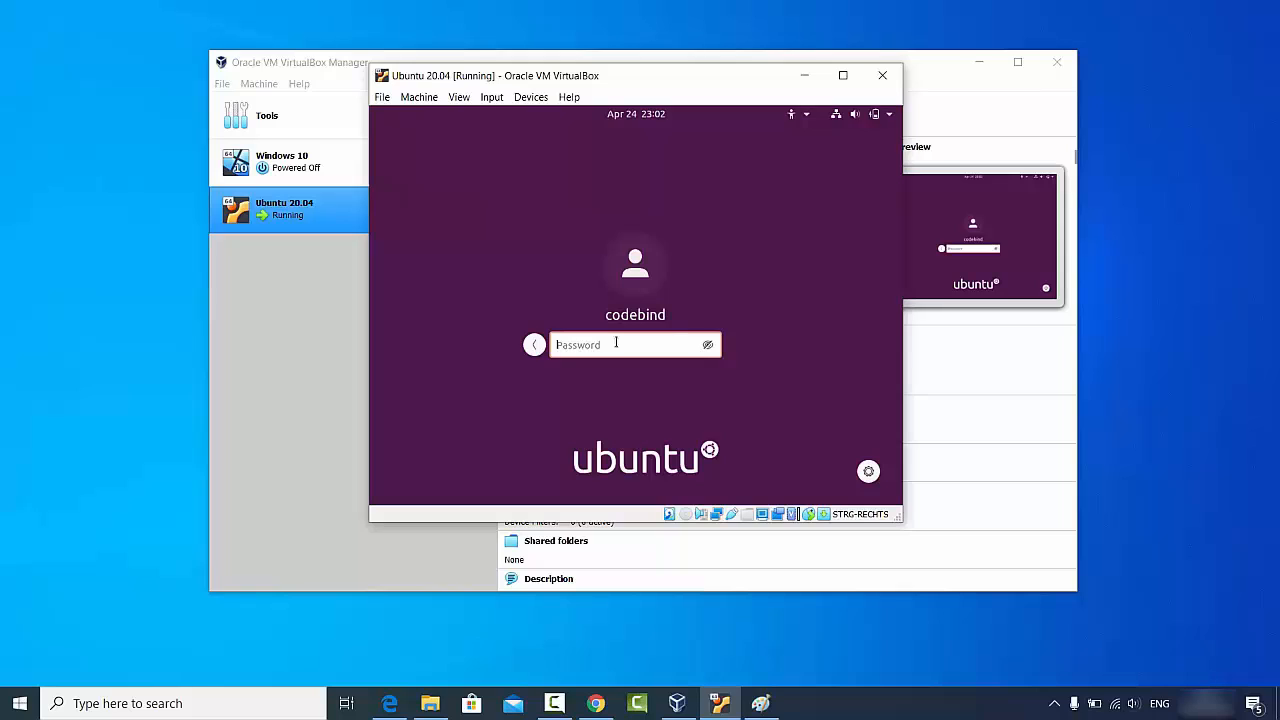
{"action": "type", "text": "*****"}
{"action": "key", "text": "Return"}
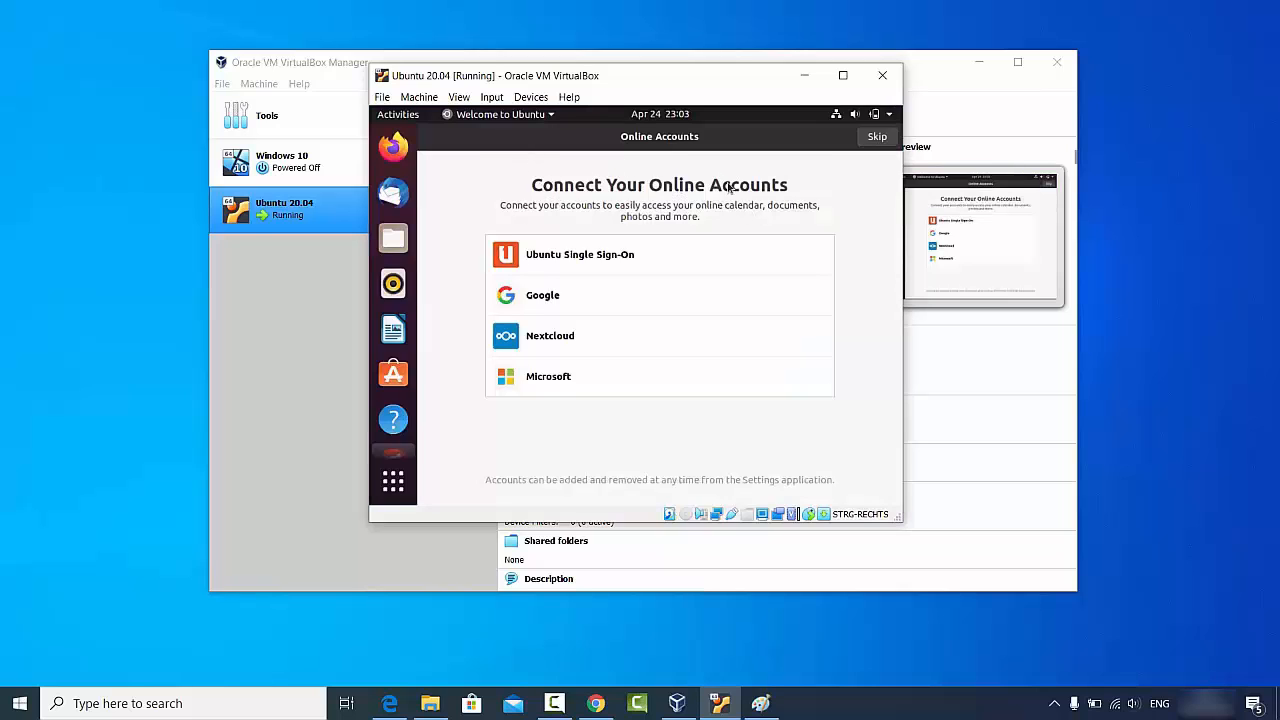
- Skip online accounts and step past Livepatch, Help improve Ubuntu and Privacy to finish the welcome tour
{"action": "left_click", "coordinate": [876, 141]}
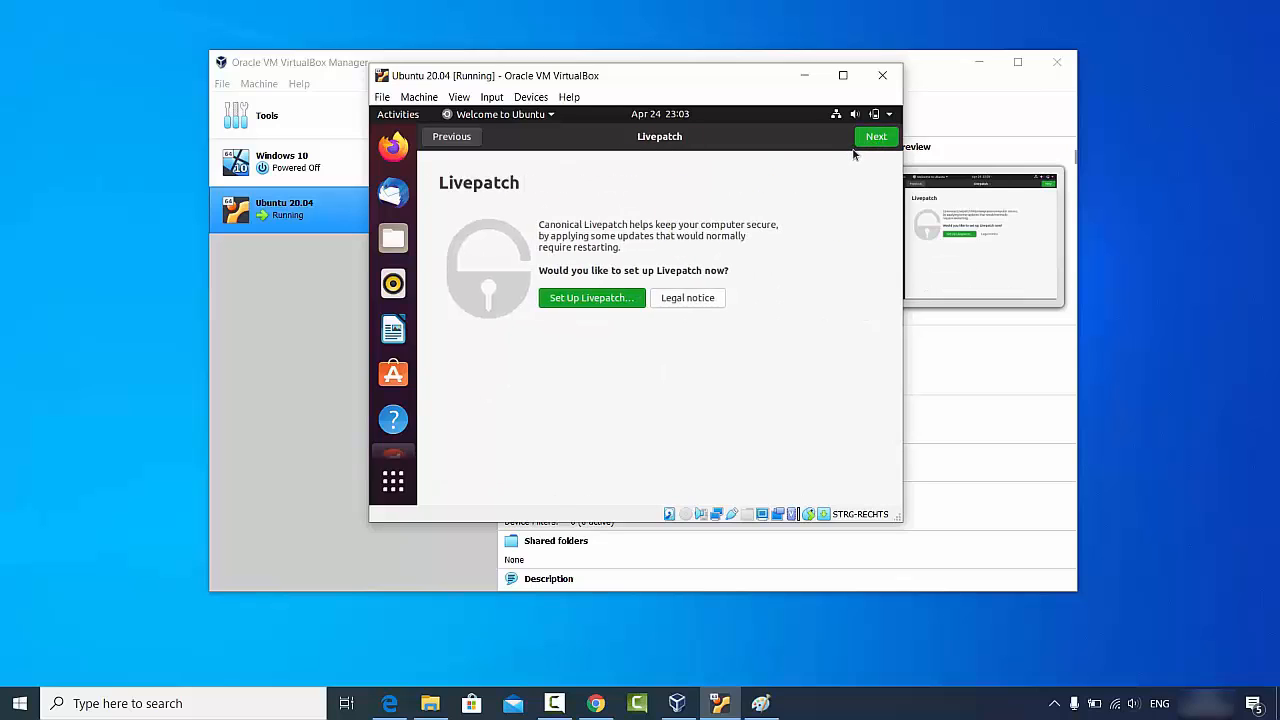
{"action": "left_click", "coordinate": [875, 143]}
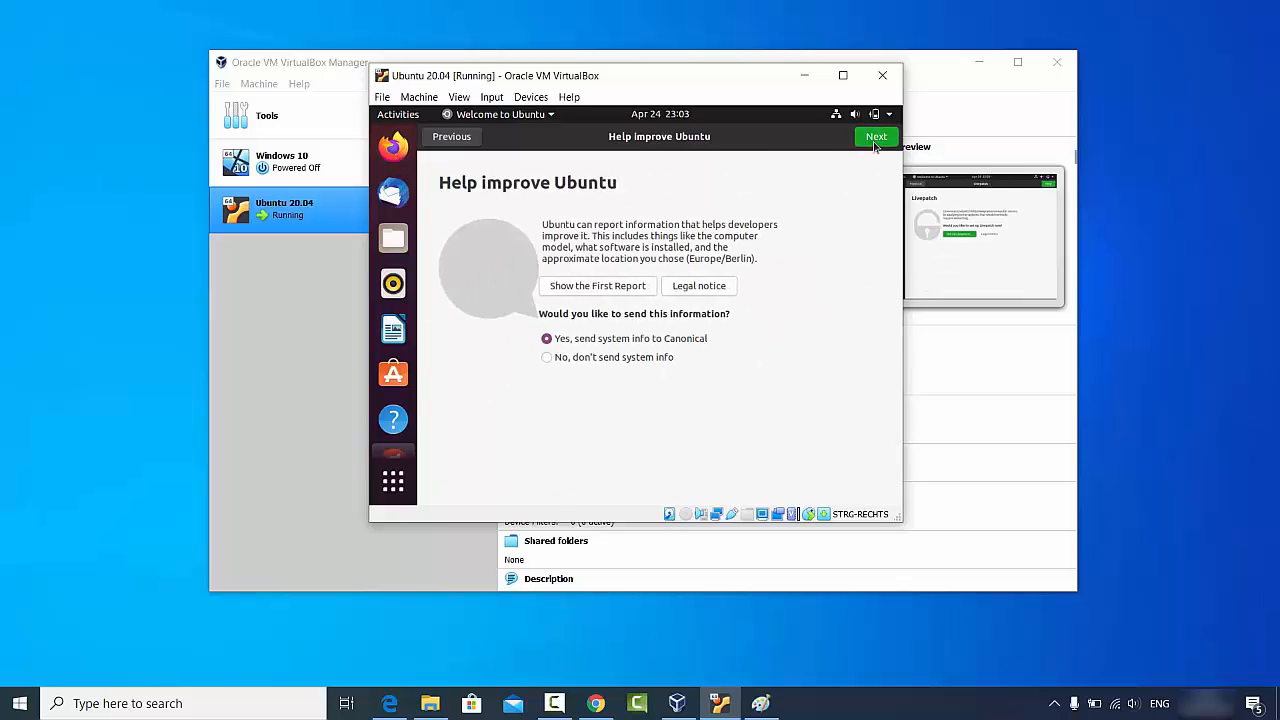
{"action": "left_click", "coordinate": [875, 143]}
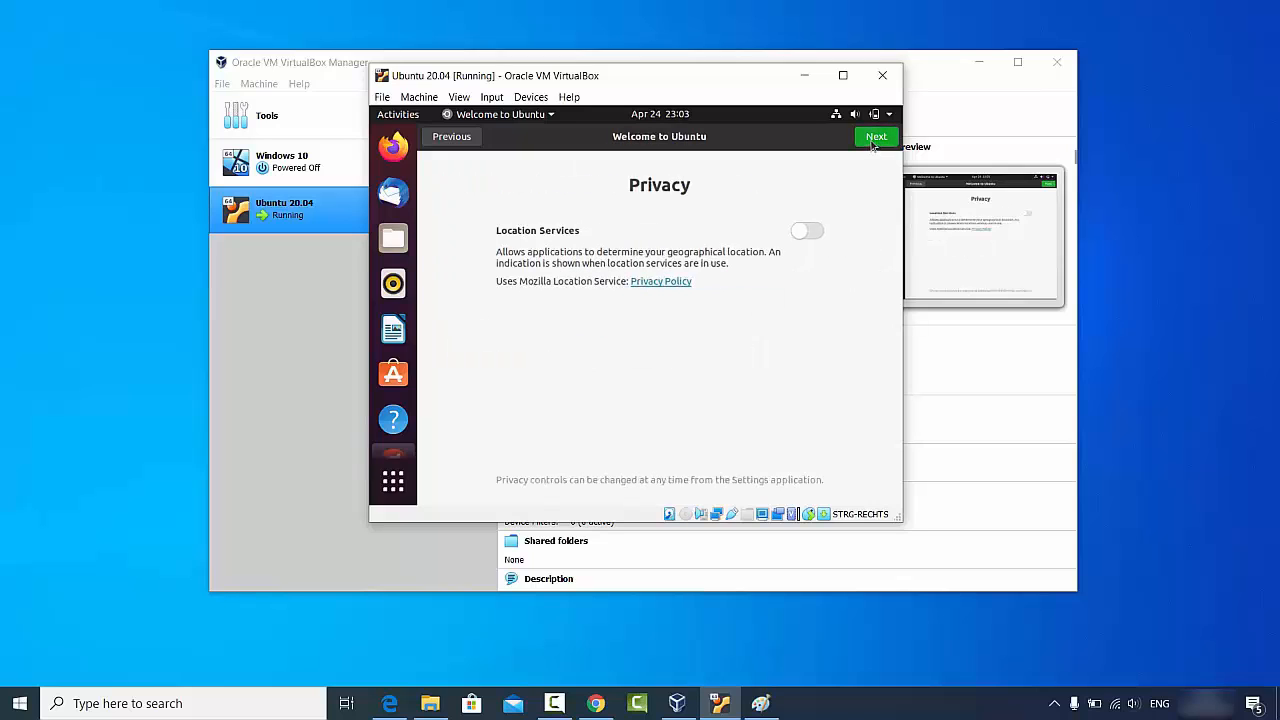
{"action": "left_click", "coordinate": [872, 144]}
{"action": "left_click", "coordinate": [874, 140]}
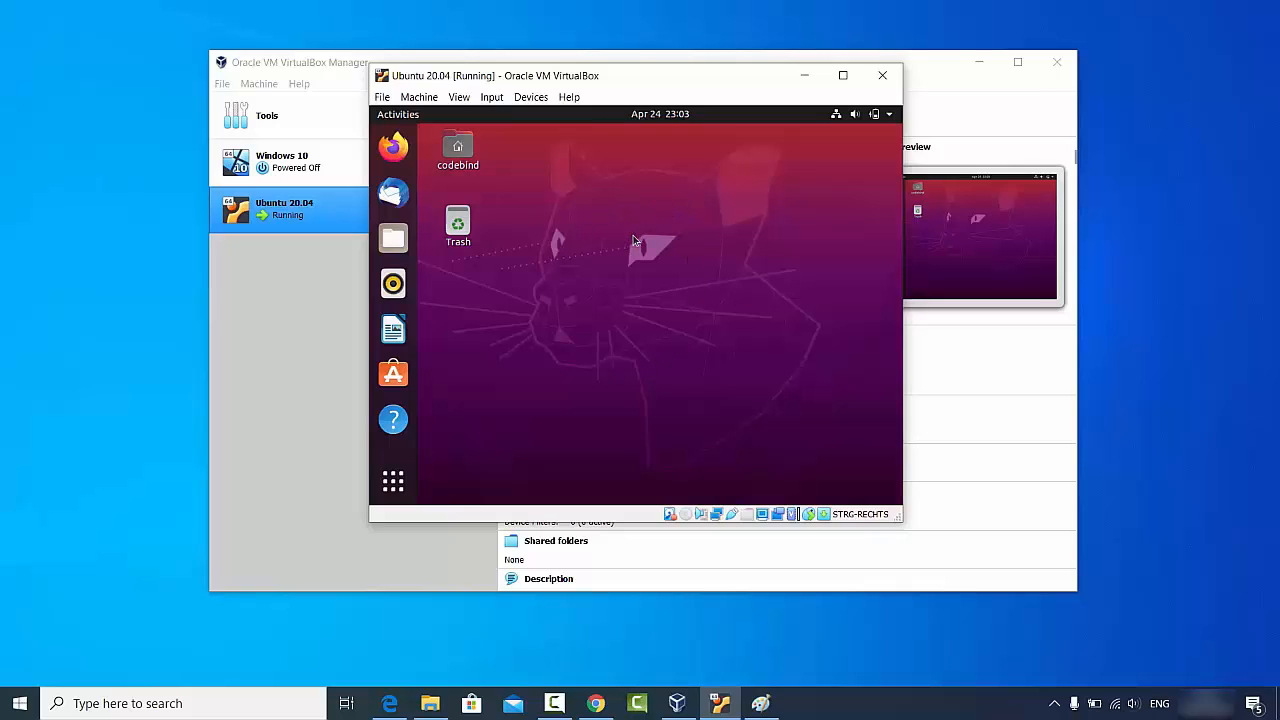
- Try maximizing the VM window, then drag its bottom-right corner to enlarge it slightly
{"action": "left_click", "coordinate": [843, 79]}
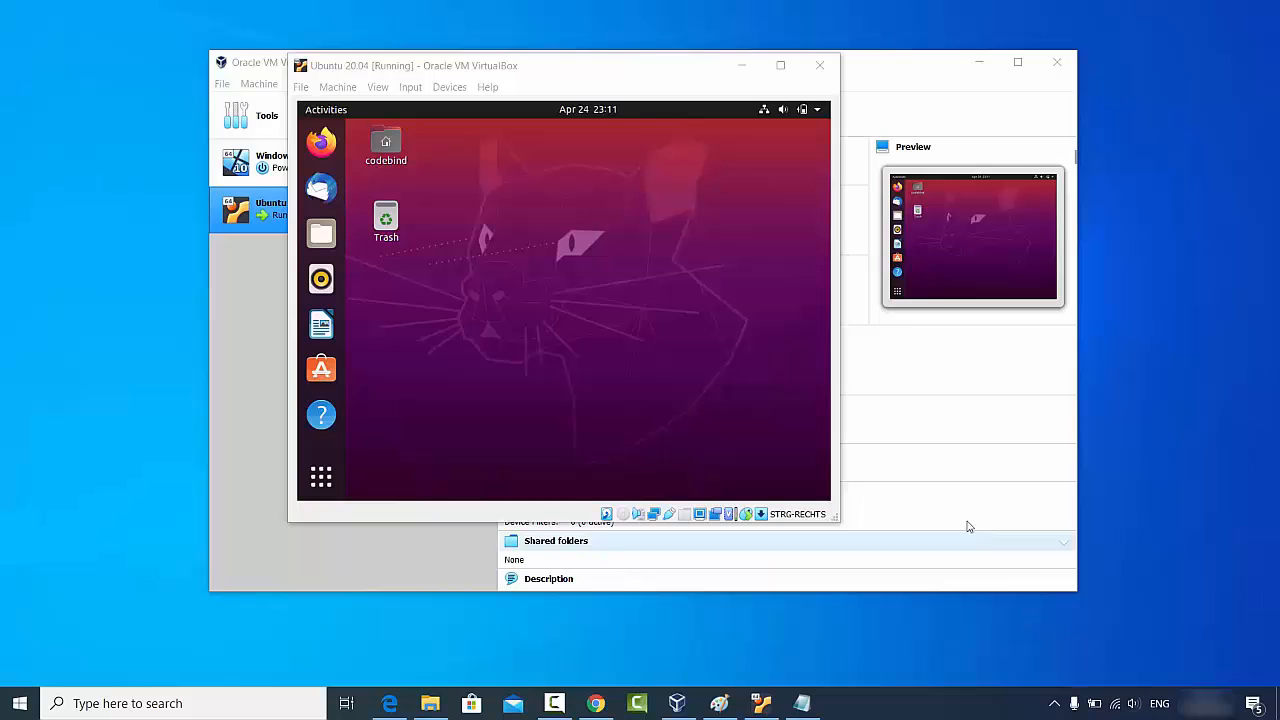
{"action": "left_click_drag", "start_coordinate": [834, 520], "coordinate": [846, 522]}
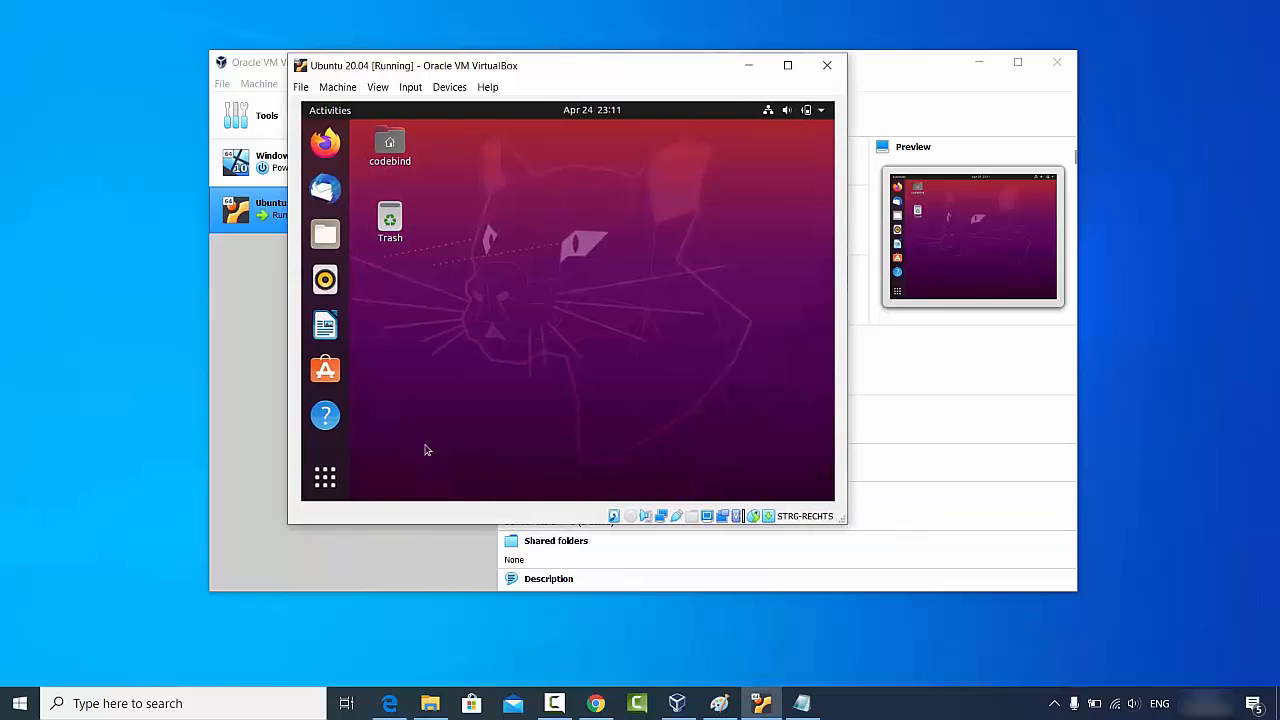
- Search the application overview for 'terminal' and launch Terminal
{"action": "left_click", "coordinate": [325, 477]}
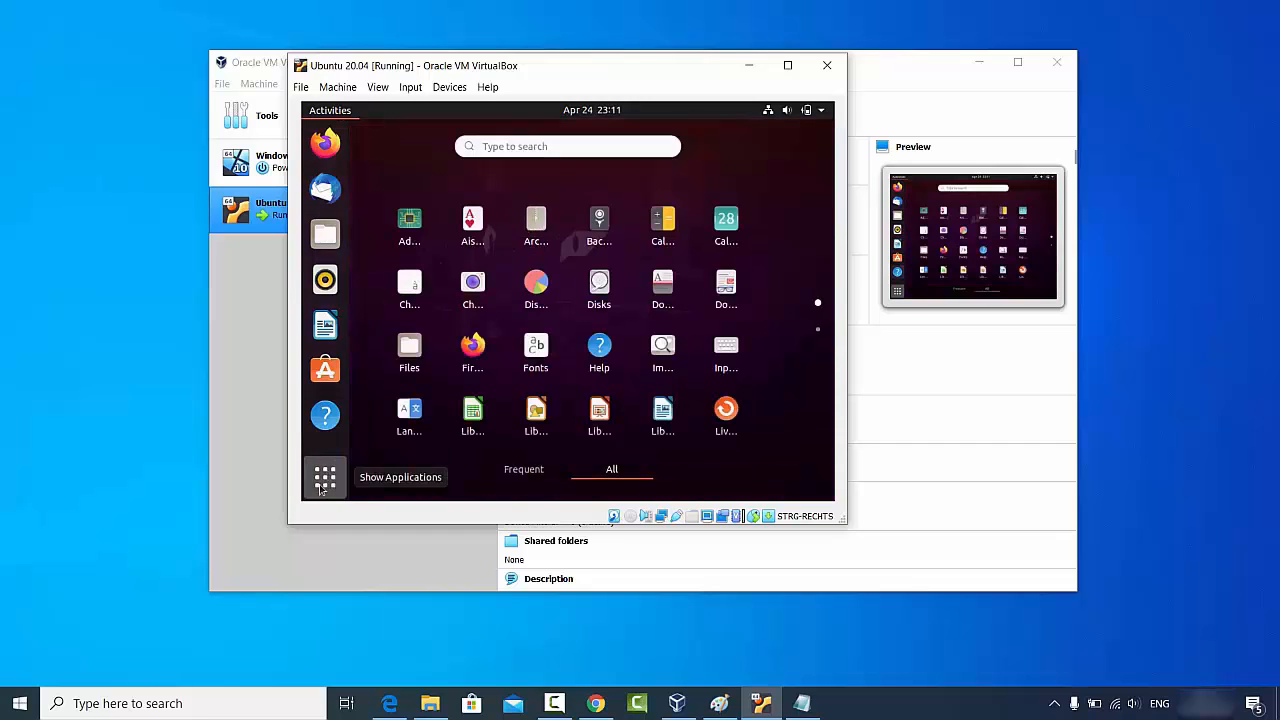
{"action": "left_click", "coordinate": [564, 145]}
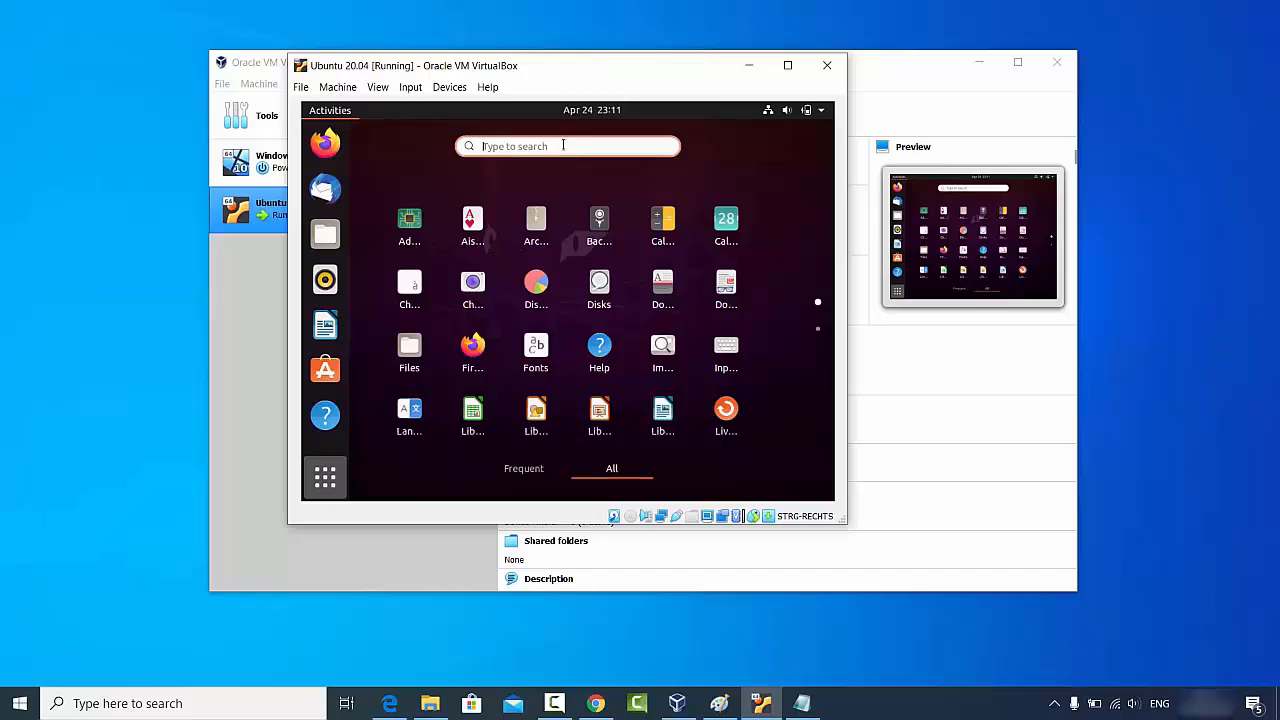
{"action": "type", "text": "terminal"}
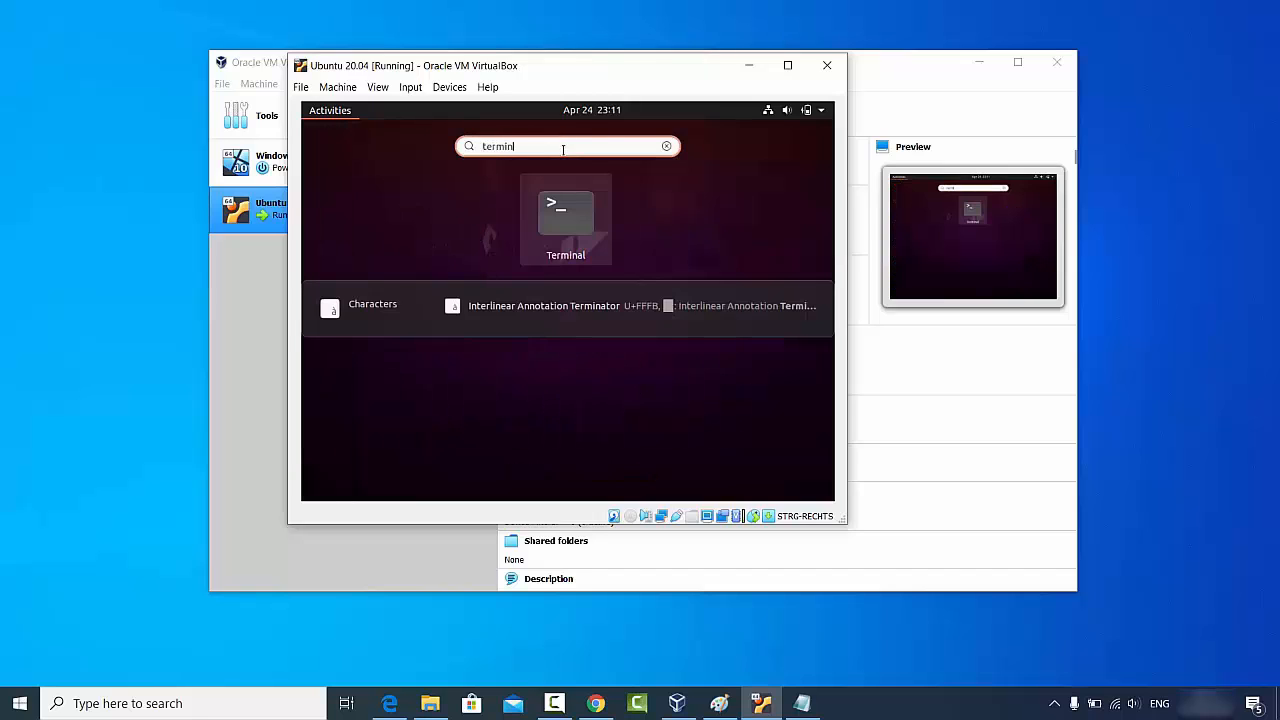
{"action": "left_click", "coordinate": [564, 215]}
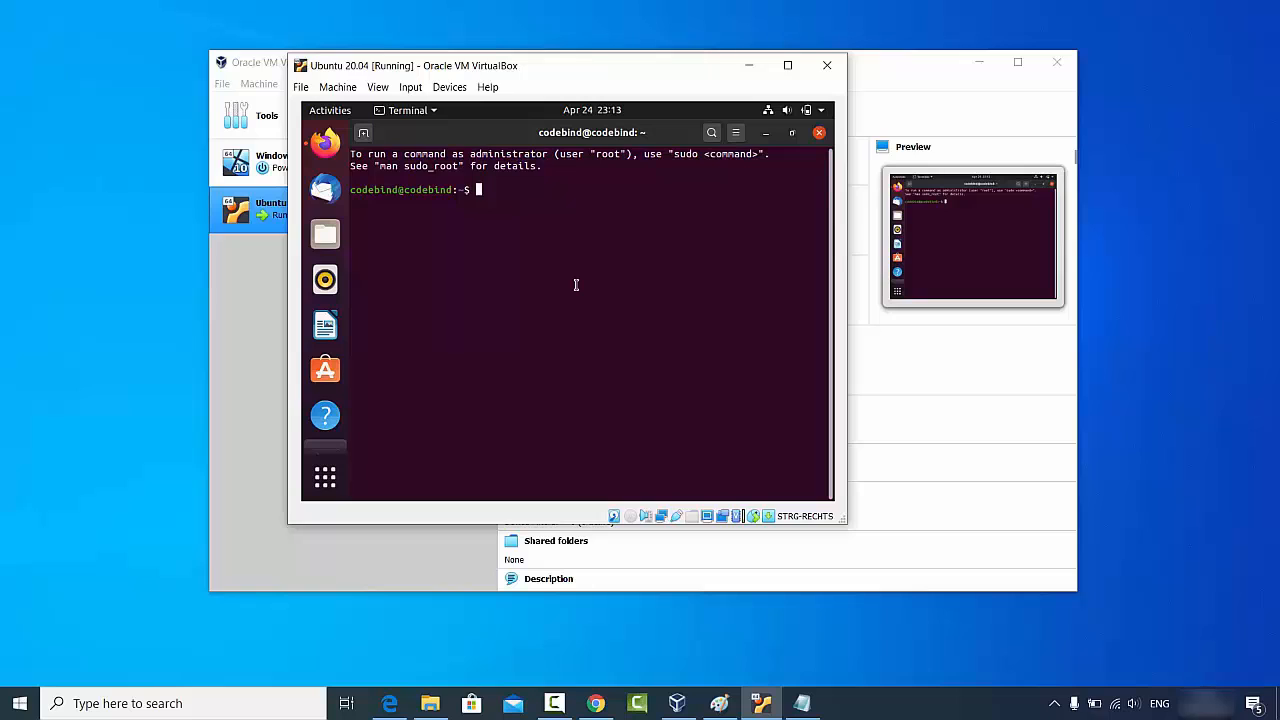
- Run 'sudo apt install build-essential dkms linux-headers-$(uname -r)', confirm with y, then close Terminal
{"action": "type", "text": "sudo apt install build-essential dkms linux-headers-$(uname -r)"}
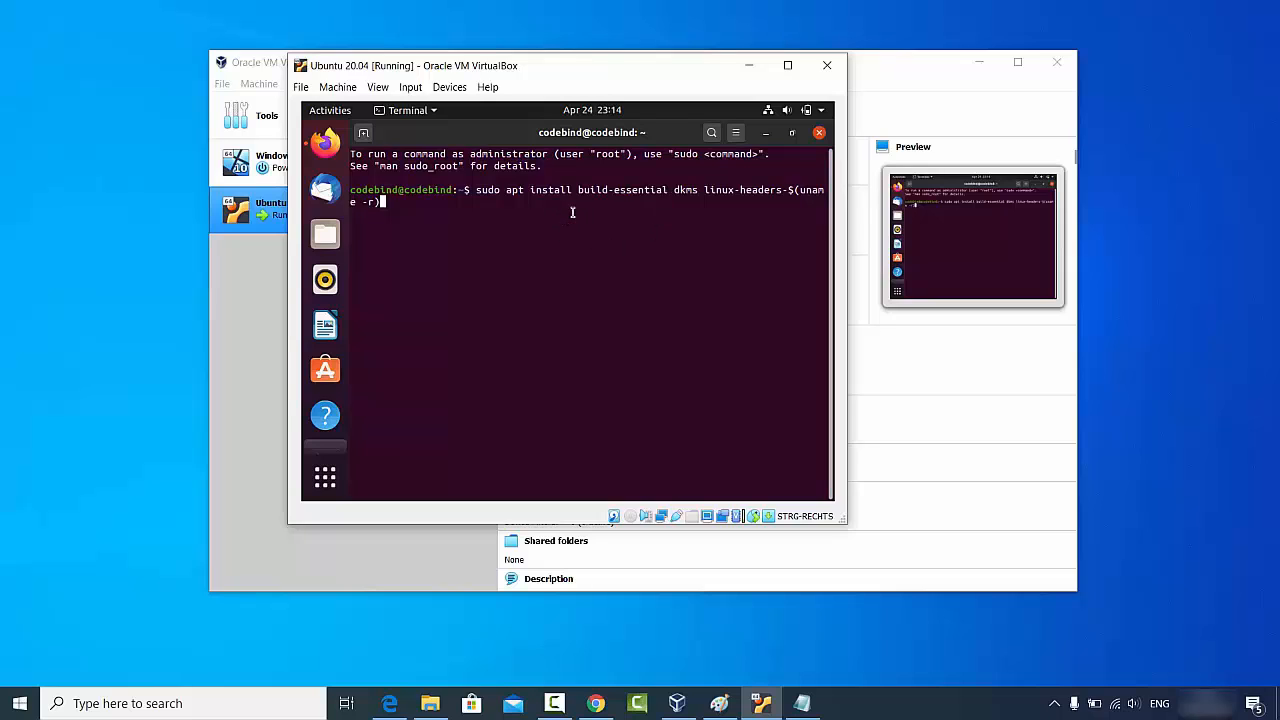
{"action": "key", "text": "Return"}
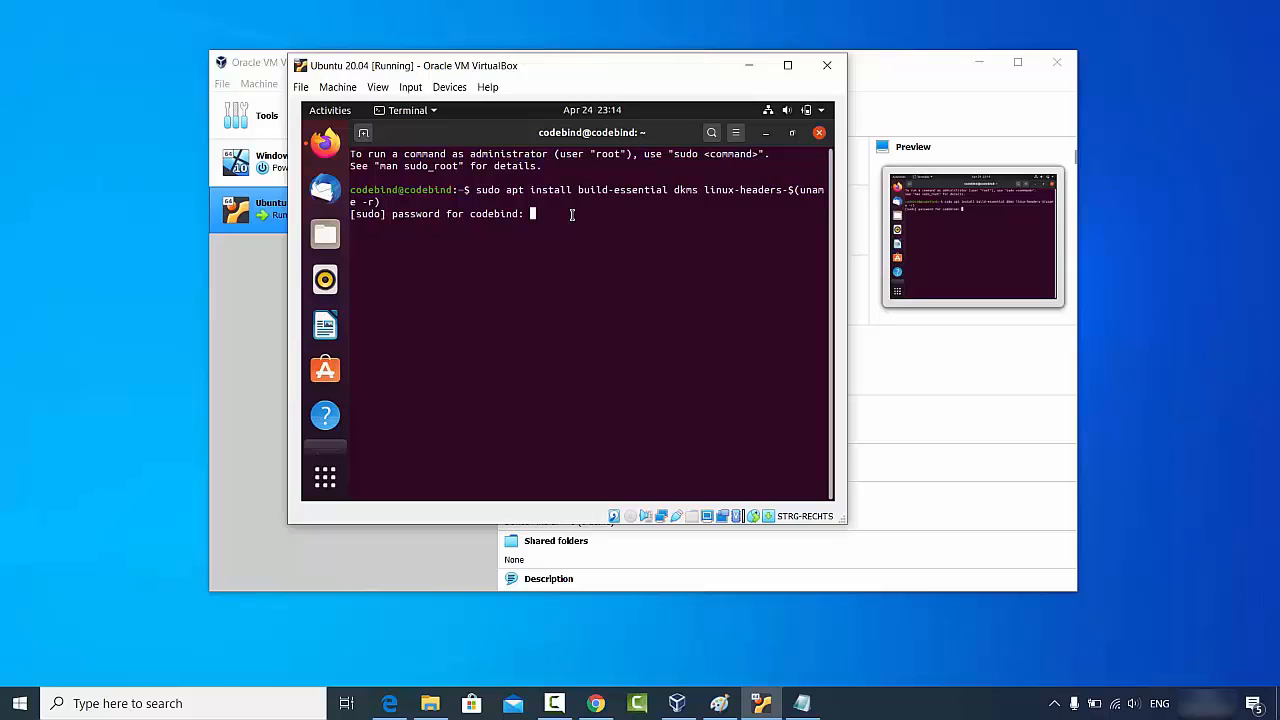
{"action": "key", "text": "Return"}
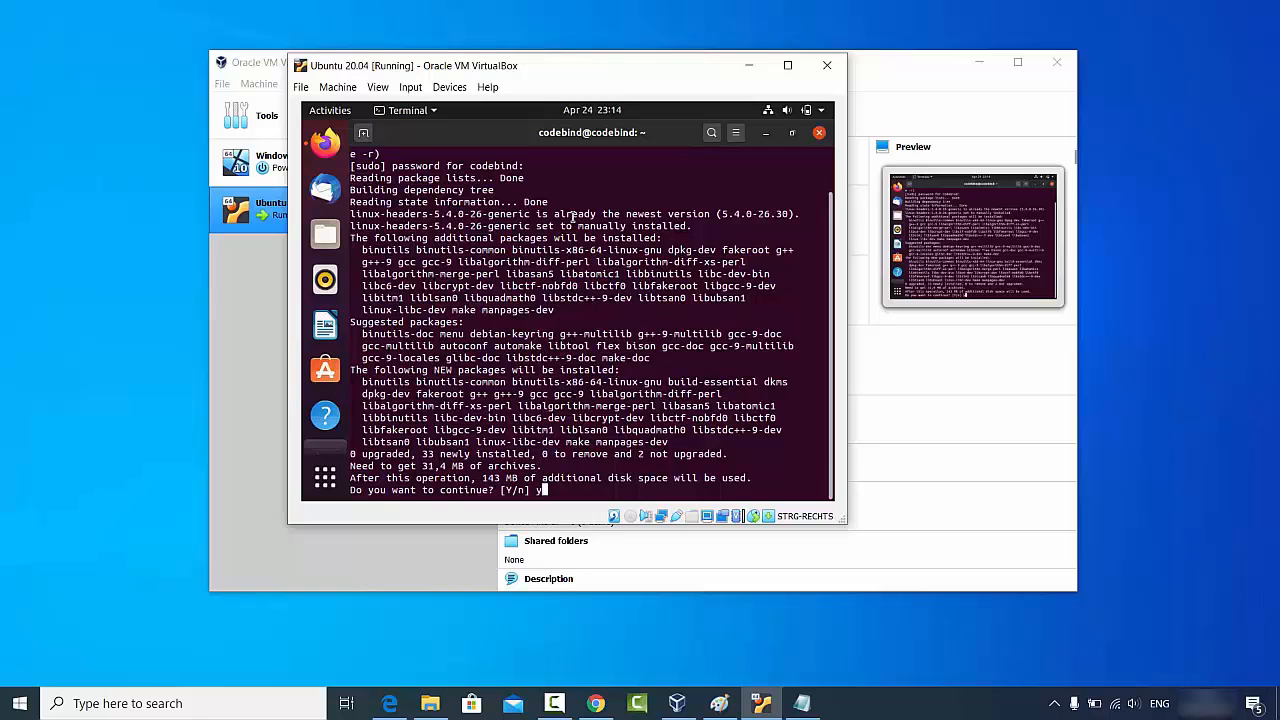
{"action": "type", "text": "y"}
{"action": "key", "text": "Return"}
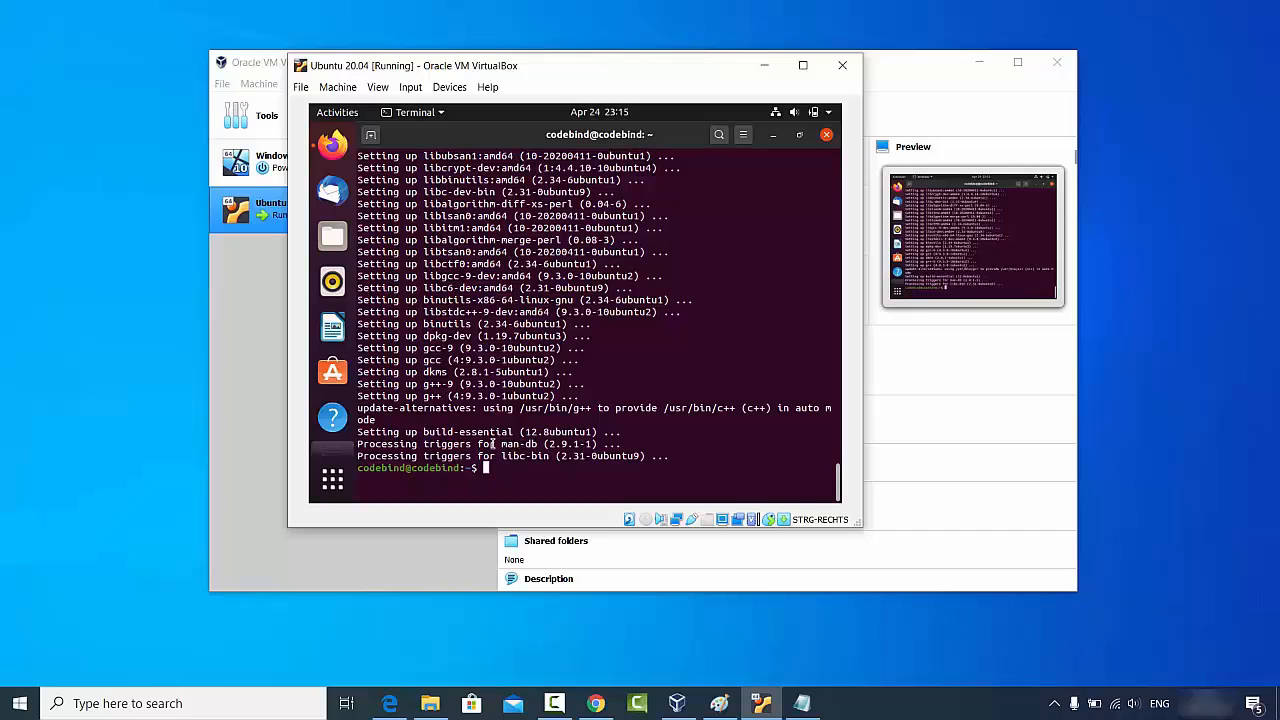
{"action": "left_click", "coordinate": [826, 136]}
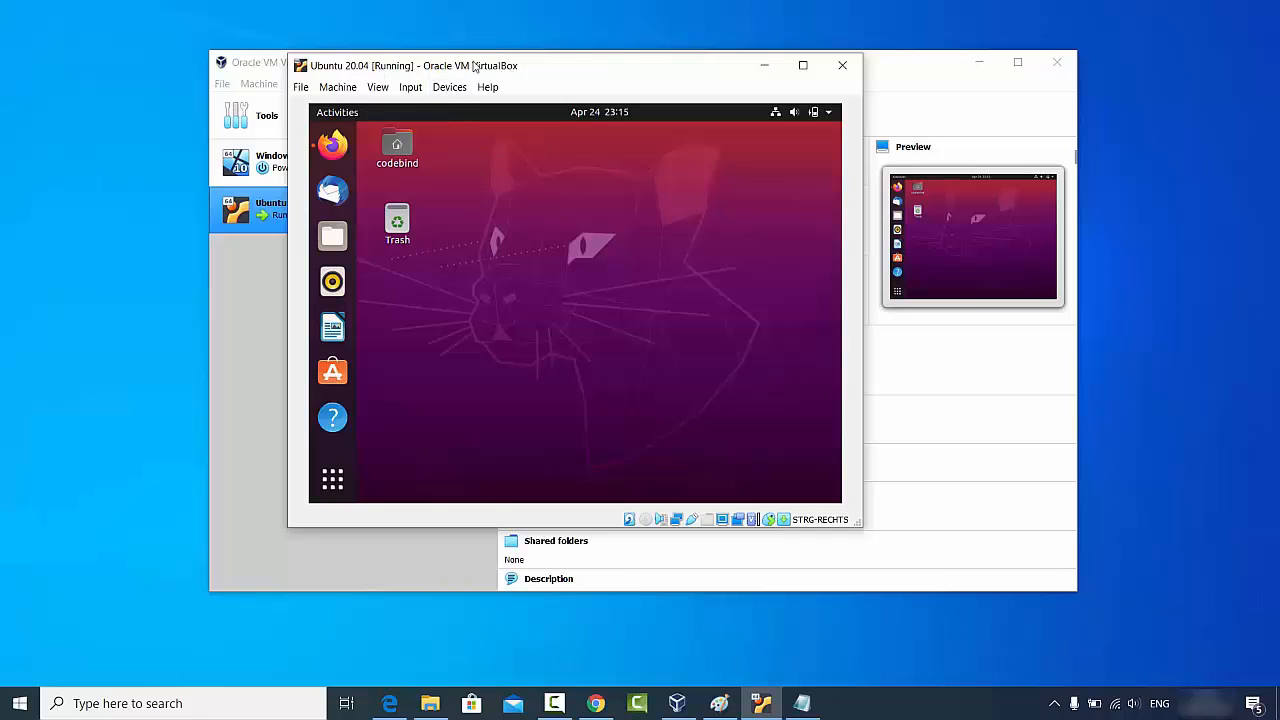
- Insert the Guest Additions CD image, run it with administrator authentication, and close the finished installer
{"action": "left_click", "coordinate": [448, 87]}
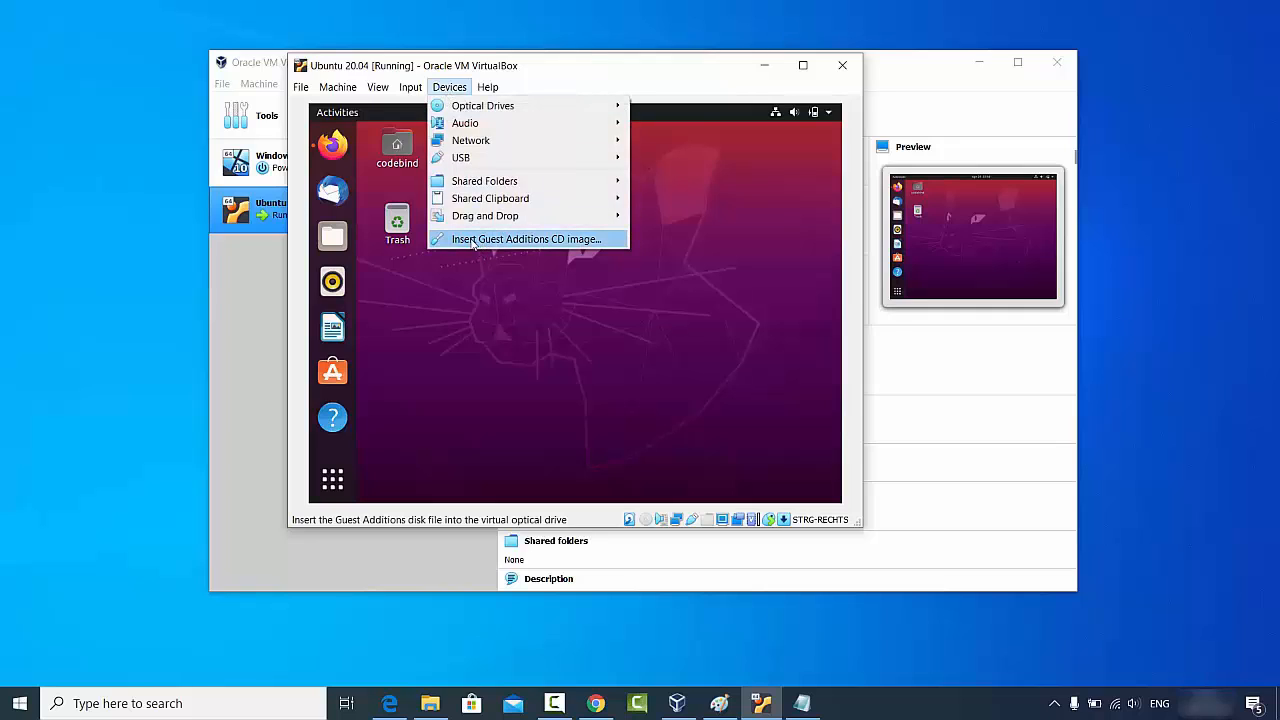
{"action": "left_click", "coordinate": [546, 246]}
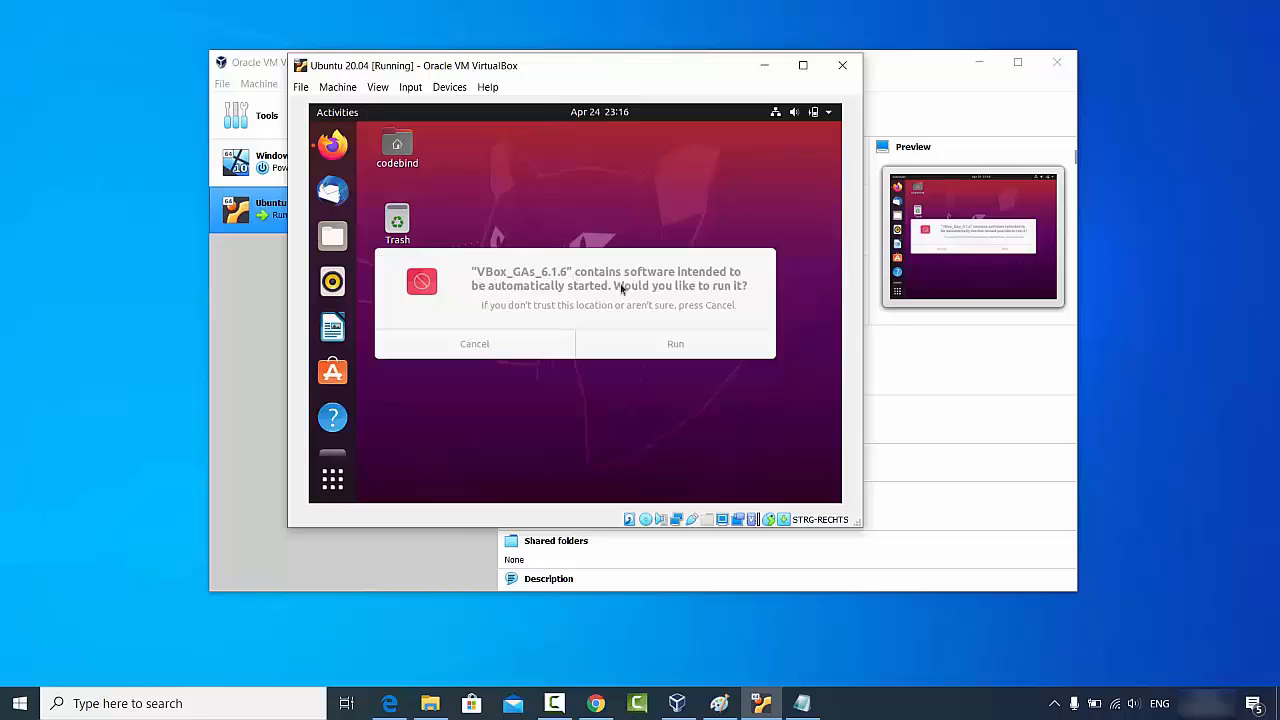
{"action": "left_click", "coordinate": [674, 347]}
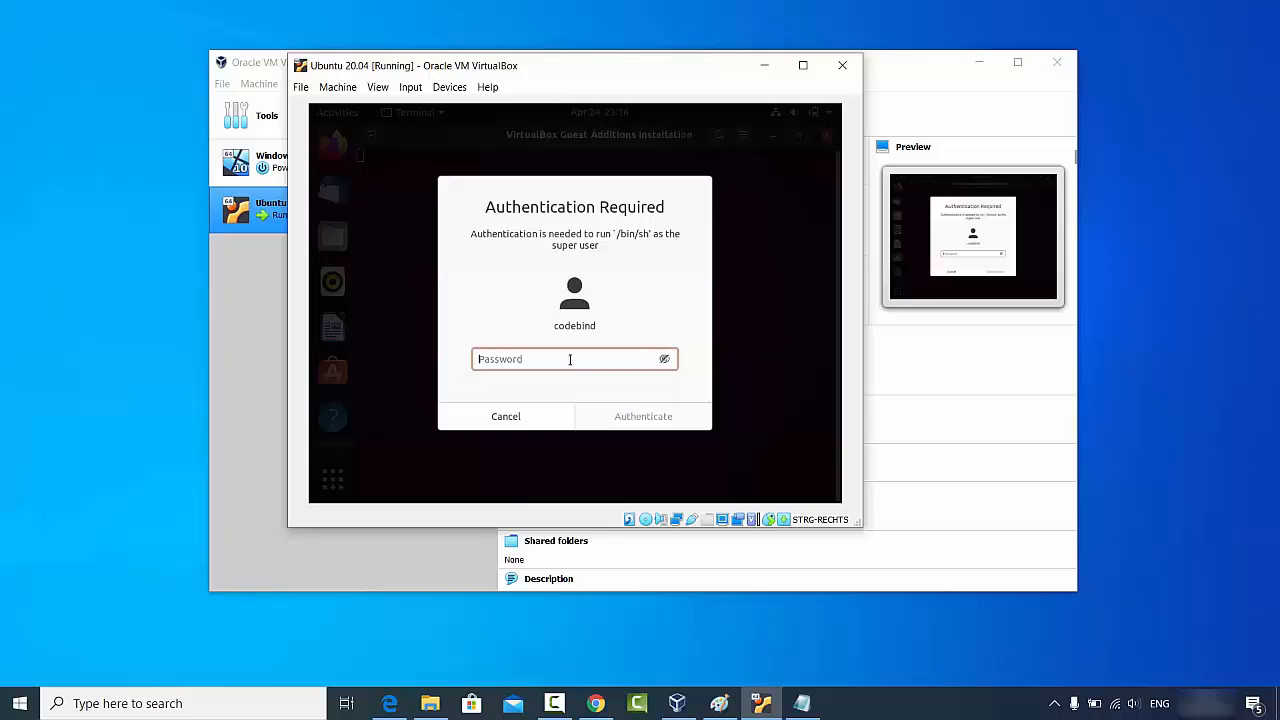
{"action": "type", "text": "•••••••"}
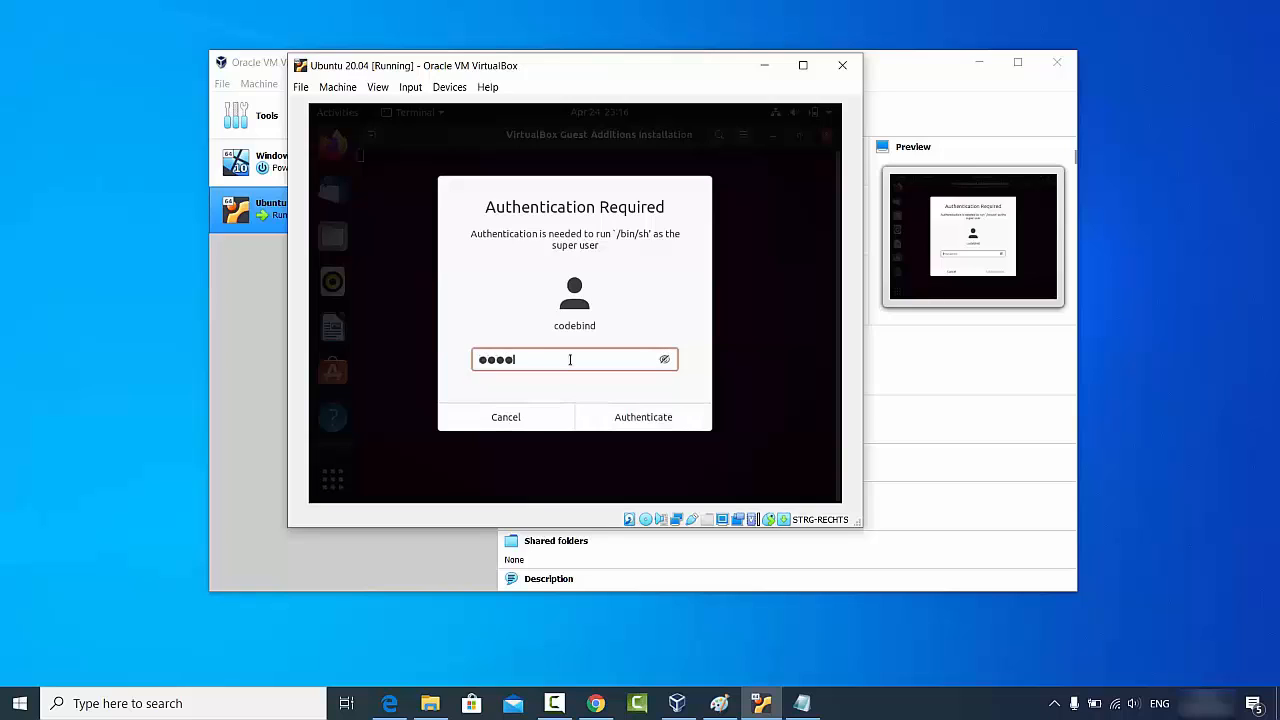
{"action": "left_click", "coordinate": [628, 424]}
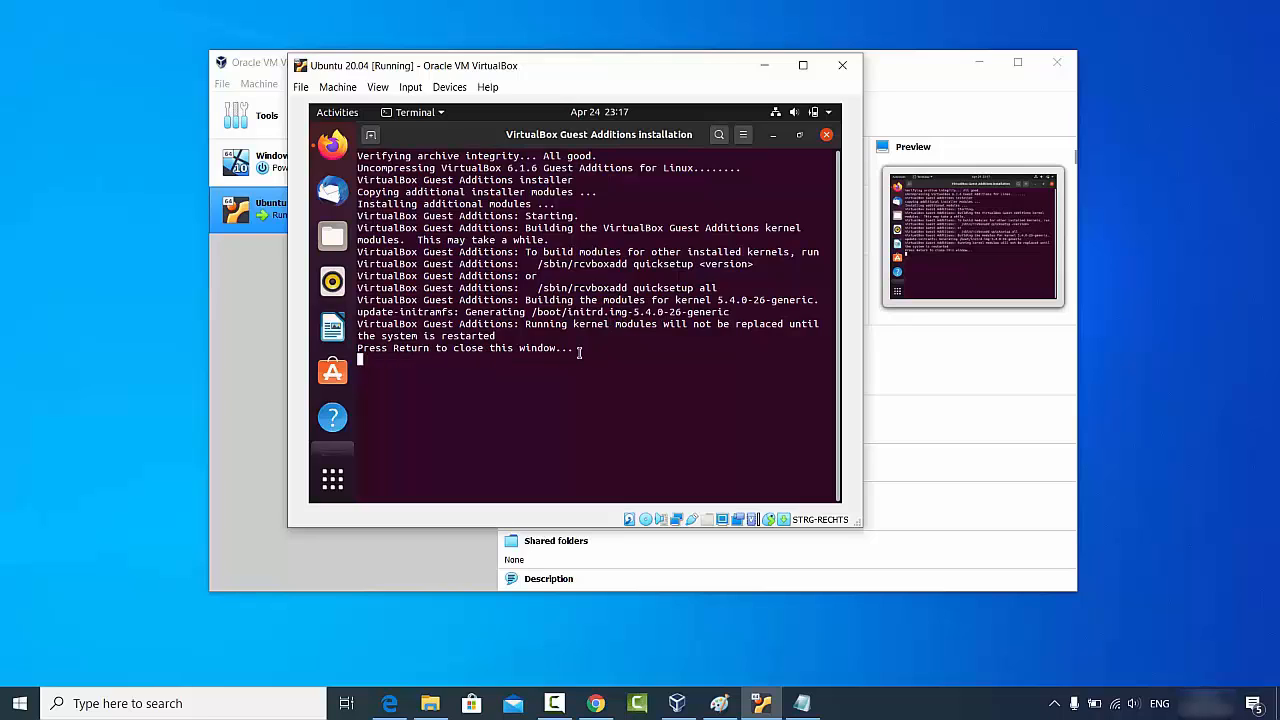
{"action": "key", "text": "Return"}
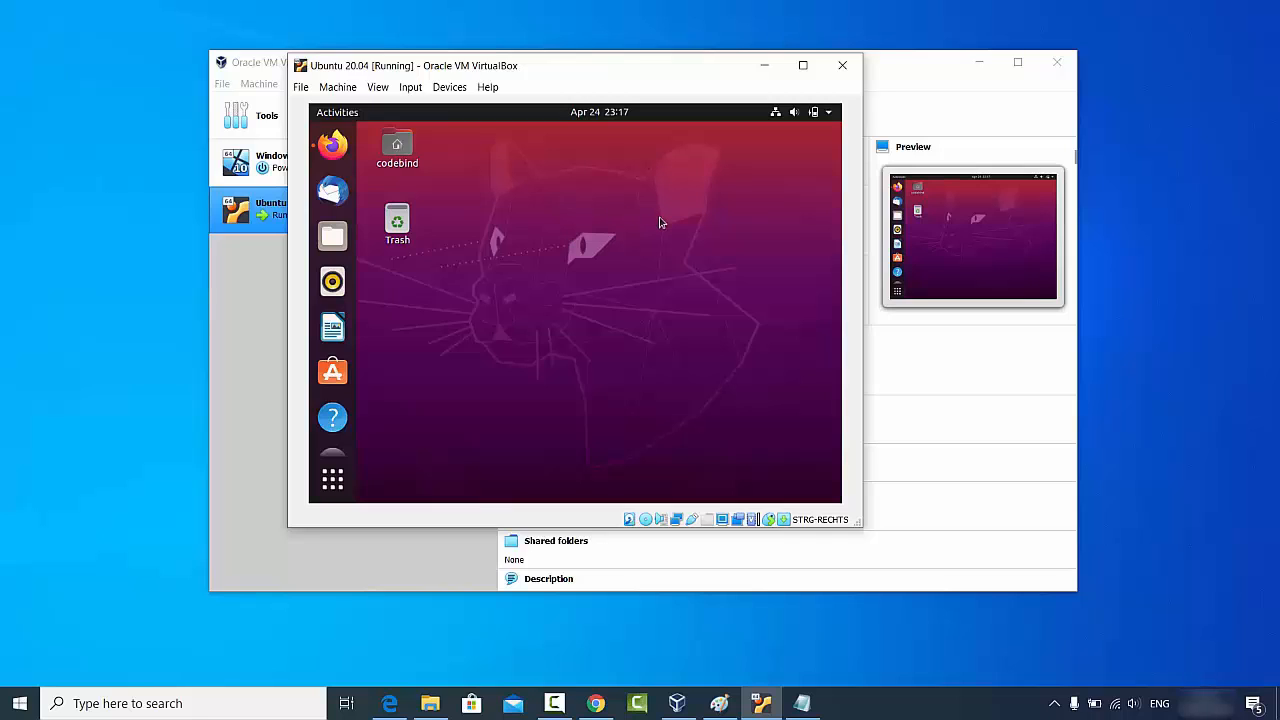
- Power off the Ubuntu guest from the top-right system menu and confirm
{"action": "left_click", "coordinate": [829, 117]}
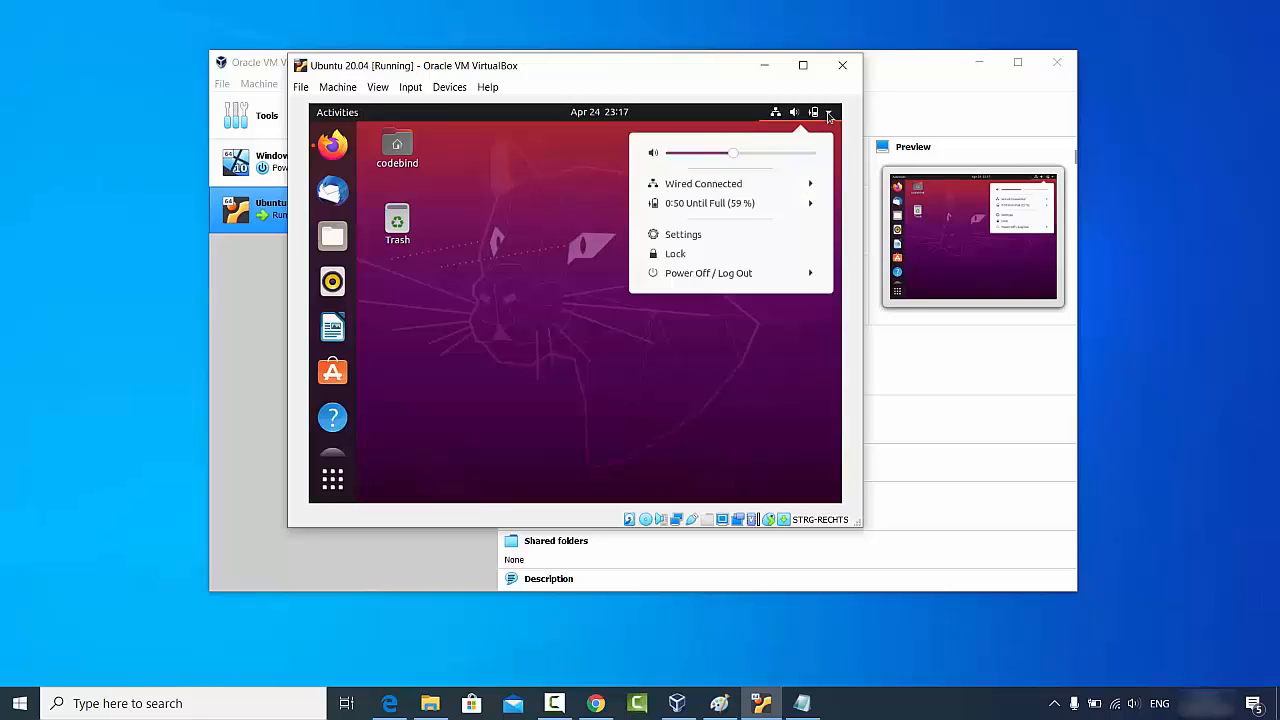
{"action": "left_click", "coordinate": [702, 274]}
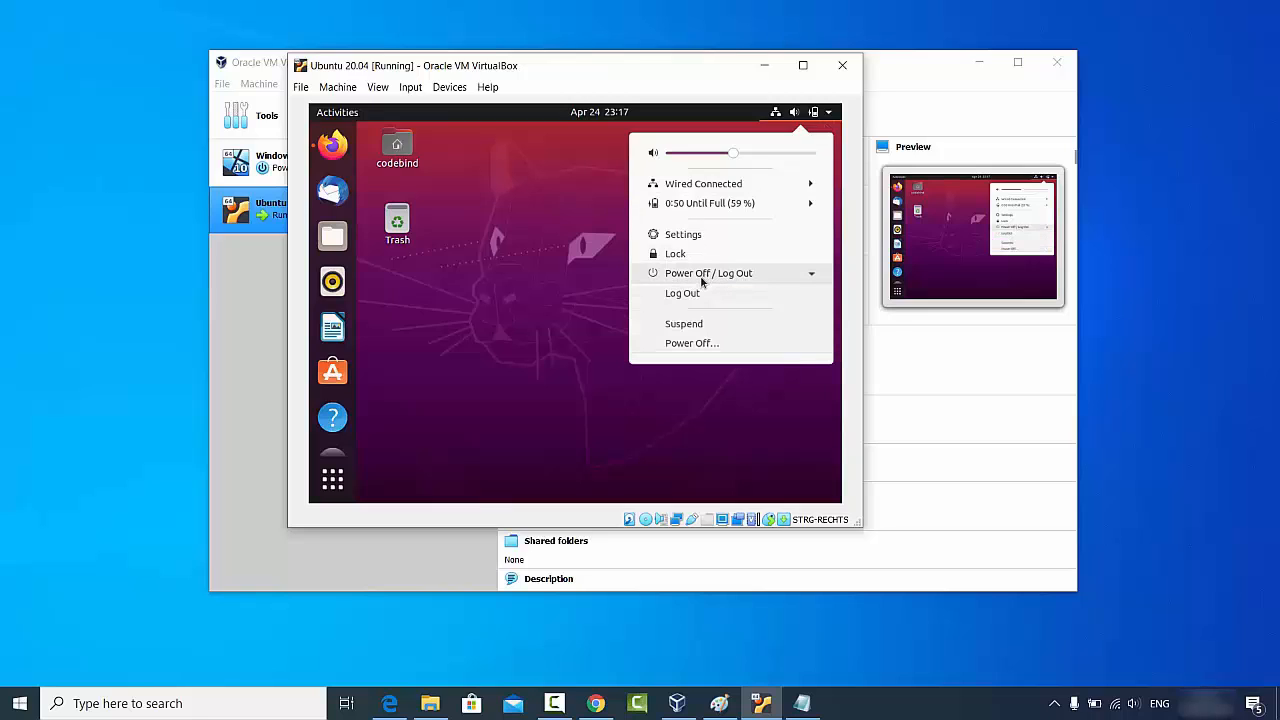
{"action": "left_click", "coordinate": [700, 344]}
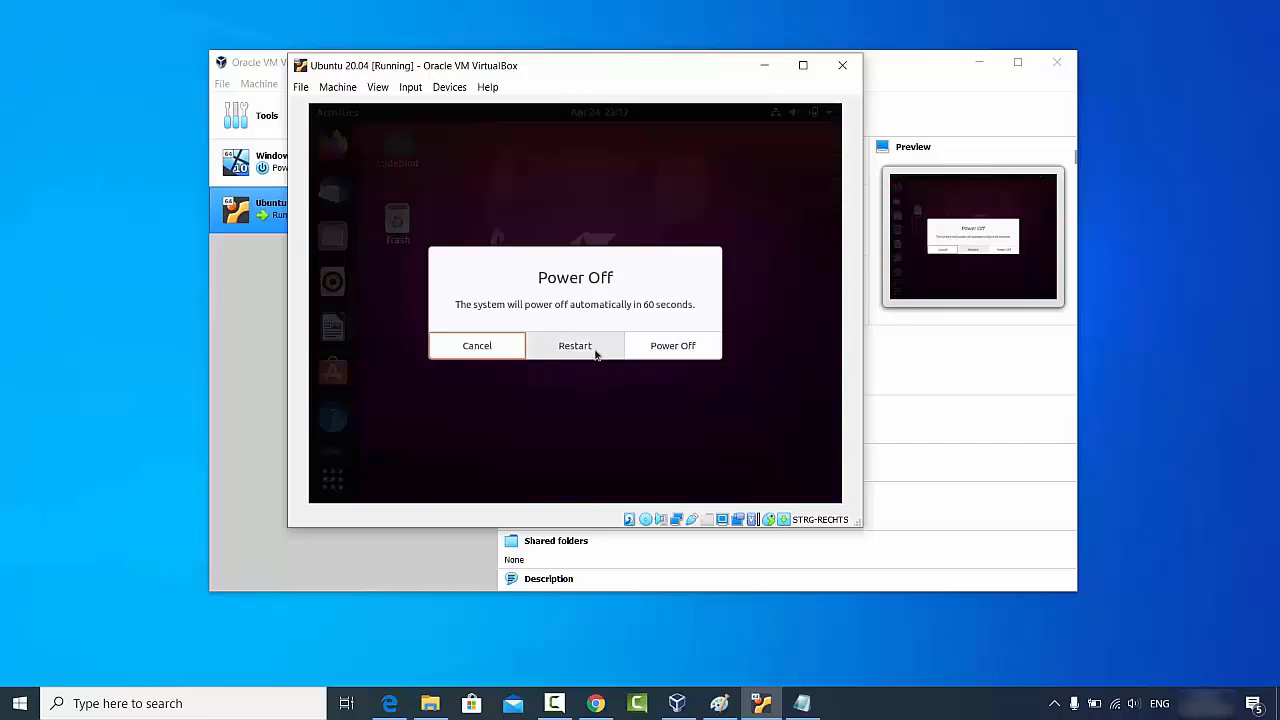
{"action": "left_click", "coordinate": [670, 355]}
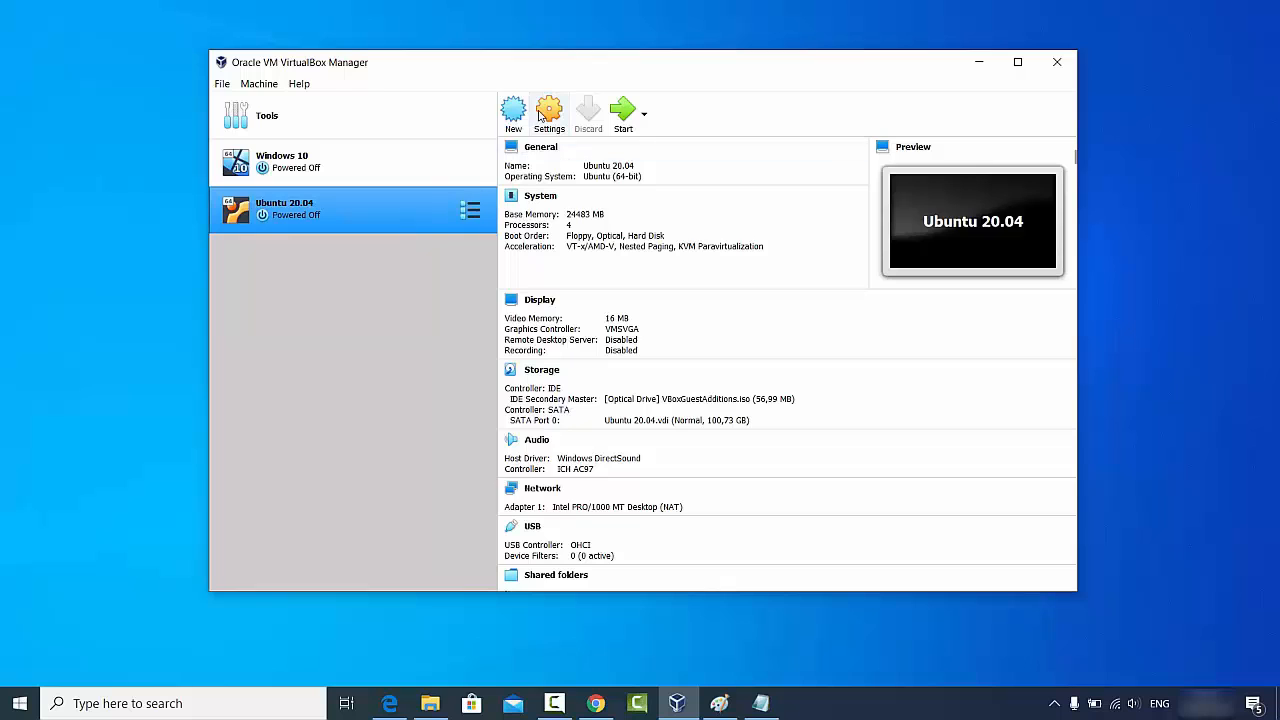
- Verify Shared Clipboard and Drag'n'Drop under General > Advanced, cancel, and start the Ubuntu 20.04 VM
{"action": "left_click", "coordinate": [550, 136]}
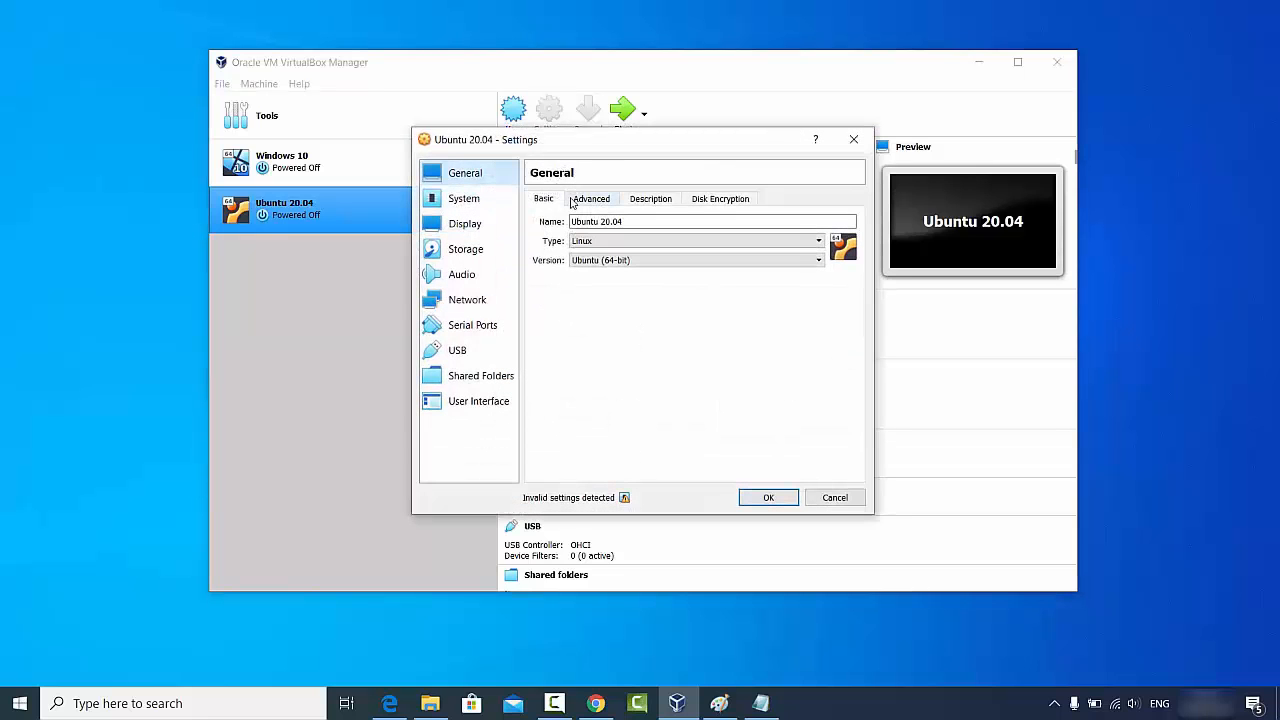
{"action": "left_click", "coordinate": [590, 200]}
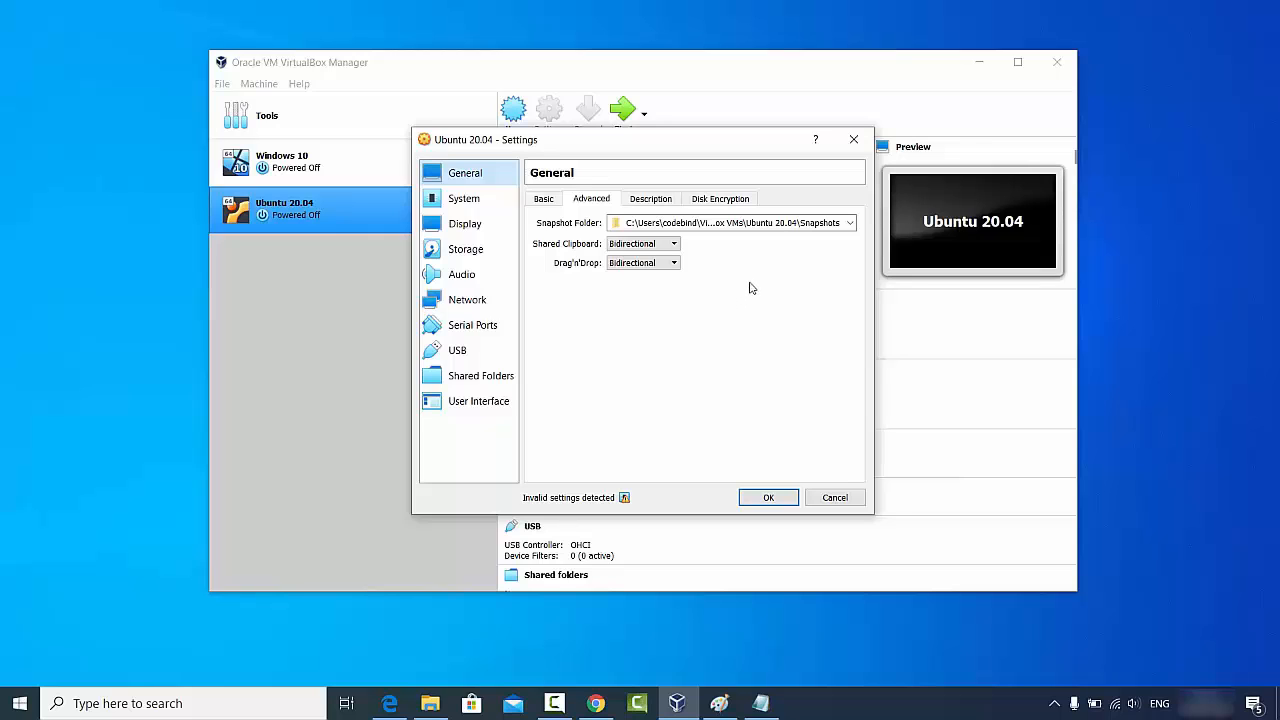
{"action": "left_click", "coordinate": [829, 497]}
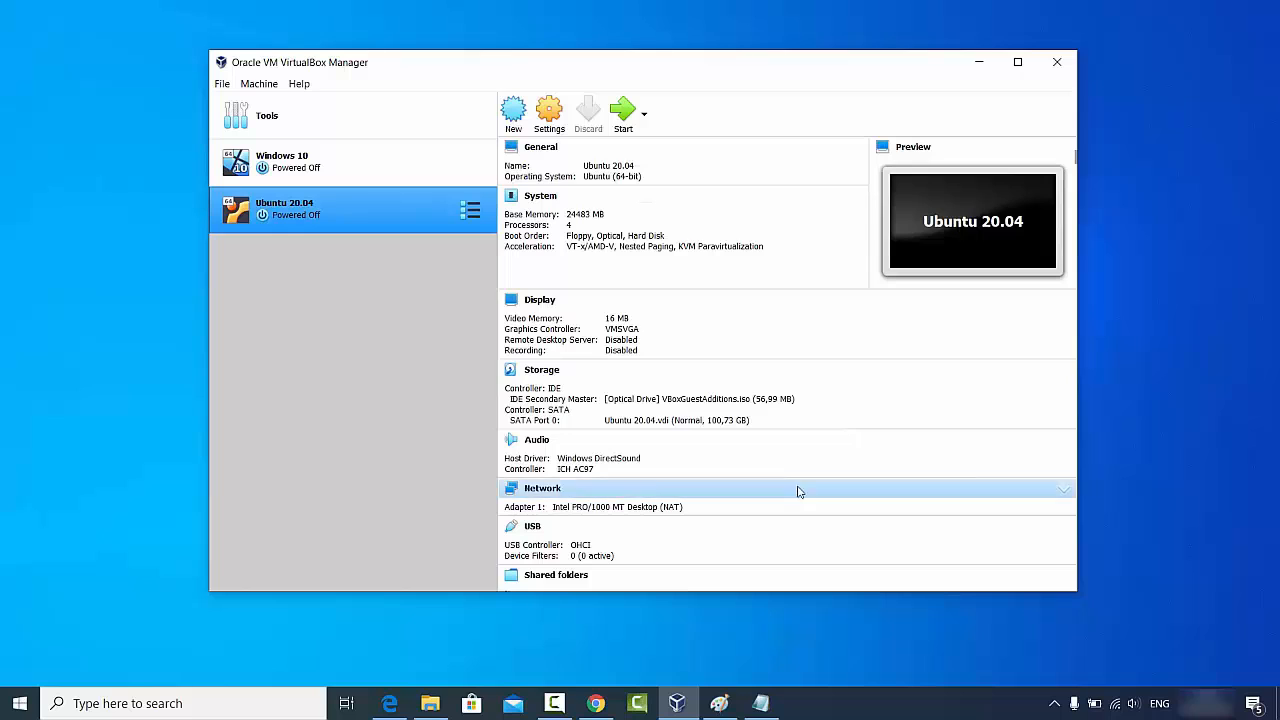
{"action": "left_click", "coordinate": [622, 120]}
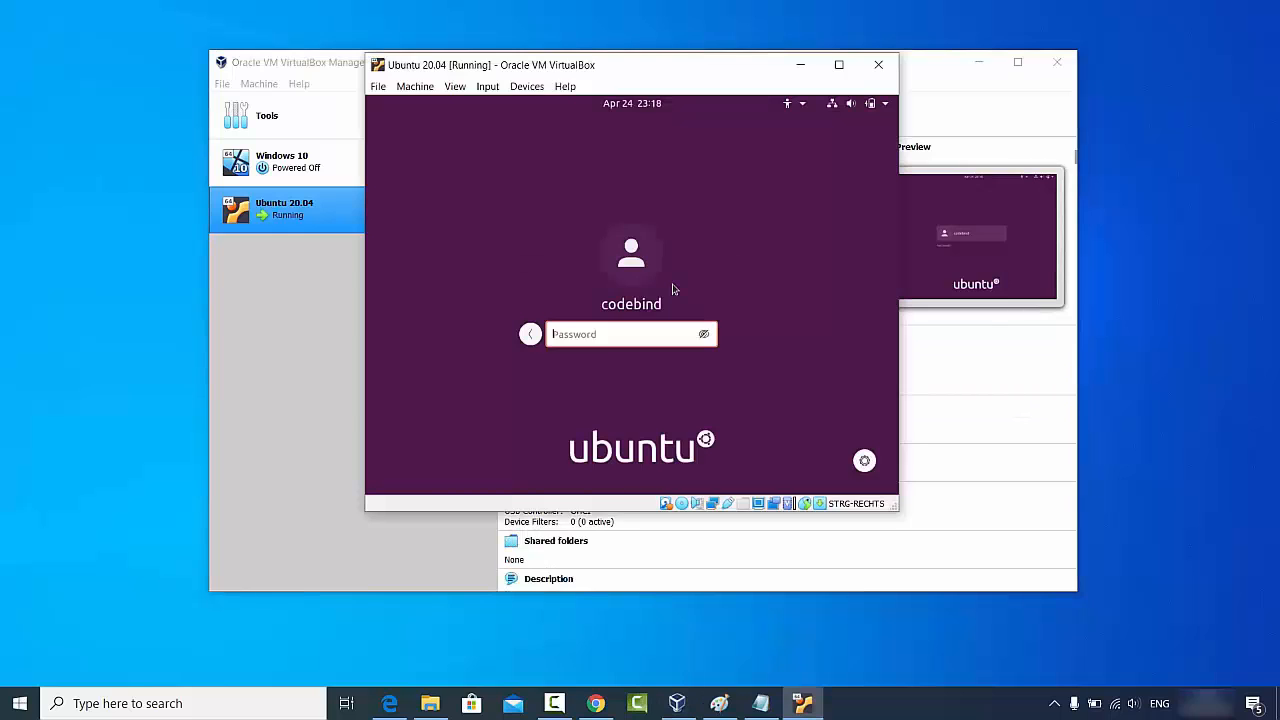
- Log in to Ubuntu with the account password, then enlarge and maximise the VM window so the guest desktop fills the screen
{"action": "type", "text": "********"}
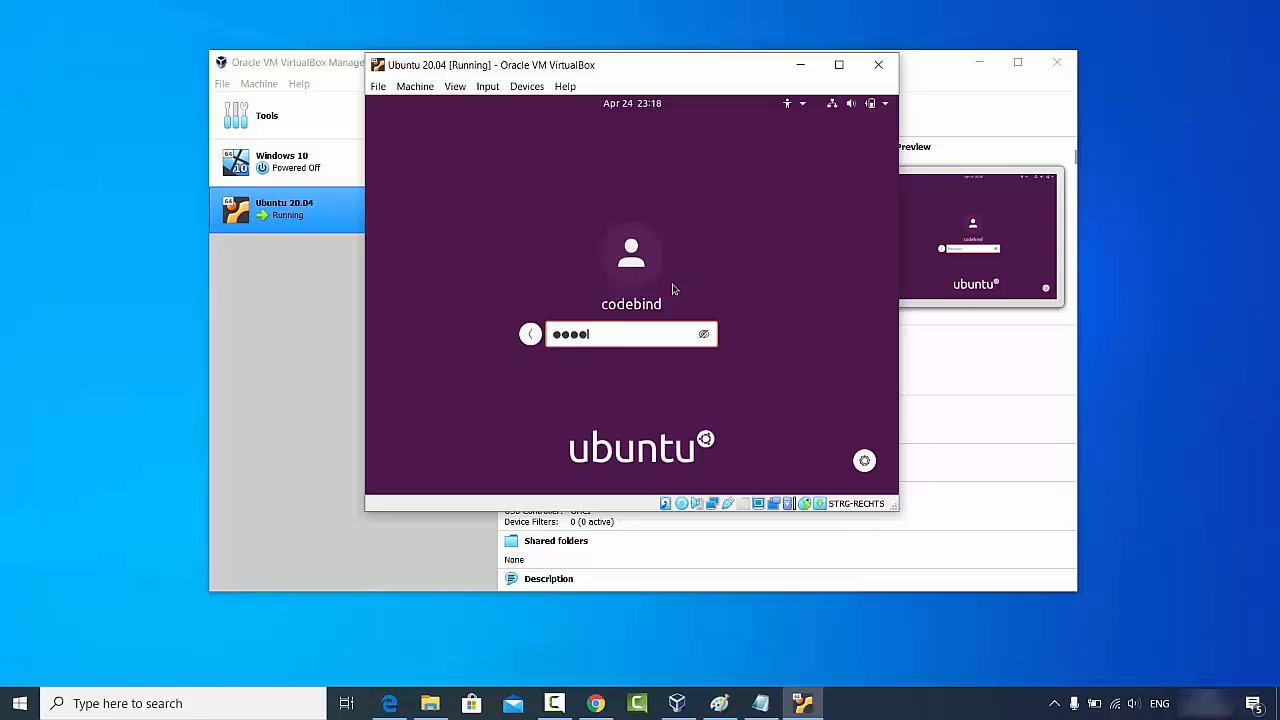
{"action": "key", "text": "Return"}
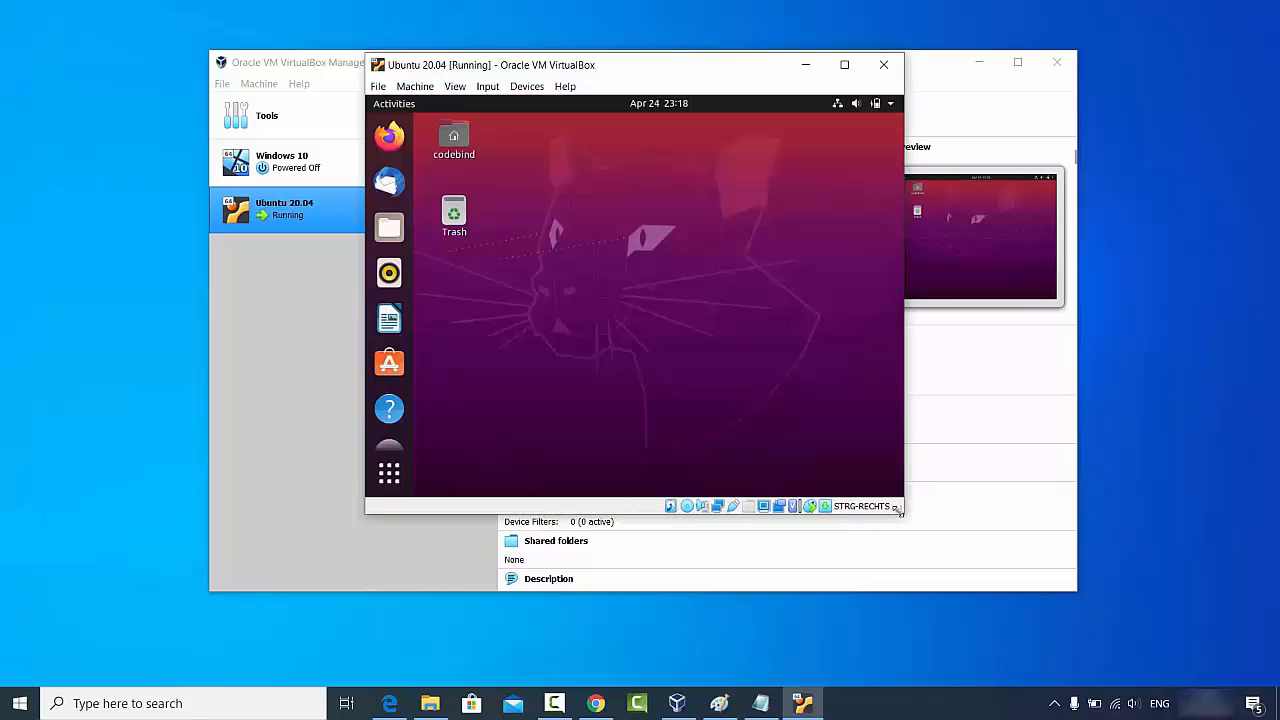
{"action": "left_click_drag", "start_coordinate": [897, 508], "coordinate": [1029, 563]}
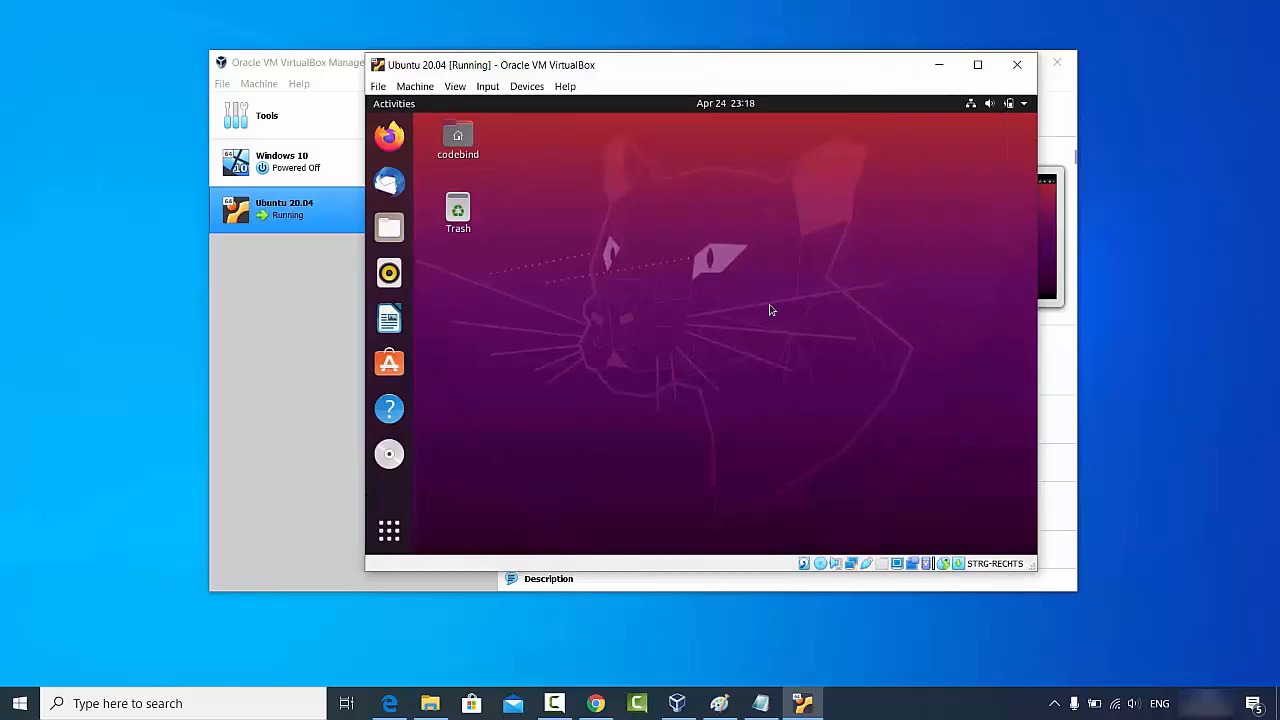
{"action": "left_click", "coordinate": [977, 65]}
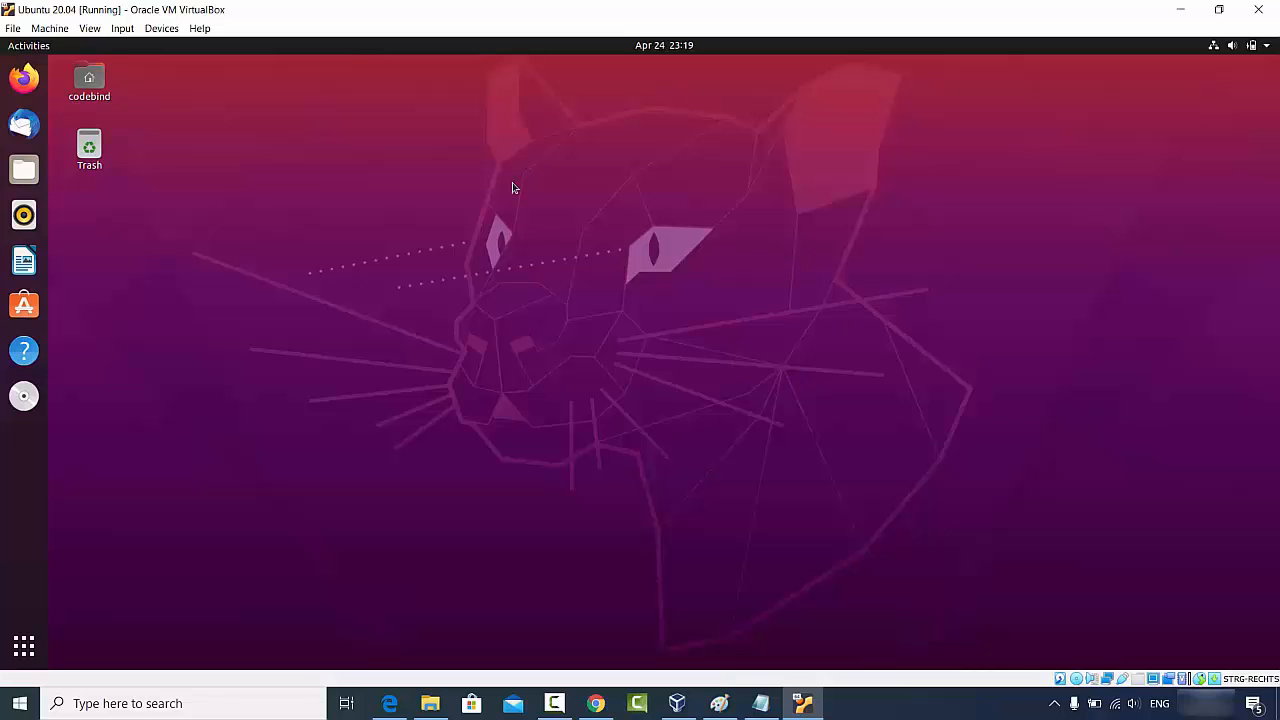
- Start Firefox maximised in the guest, then select the Download VirtualBox page URL in host Chrome
{"action": "left_click", "coordinate": [26, 78]}
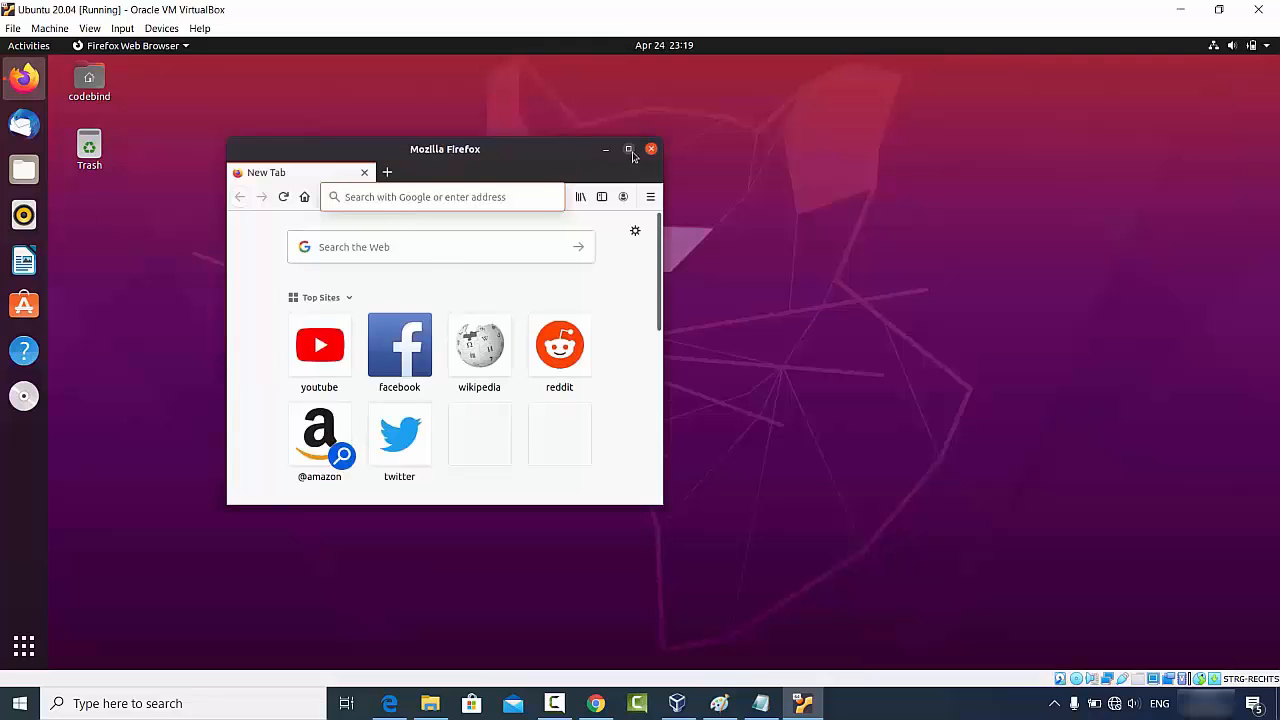
{"action": "left_click", "coordinate": [628, 149]}
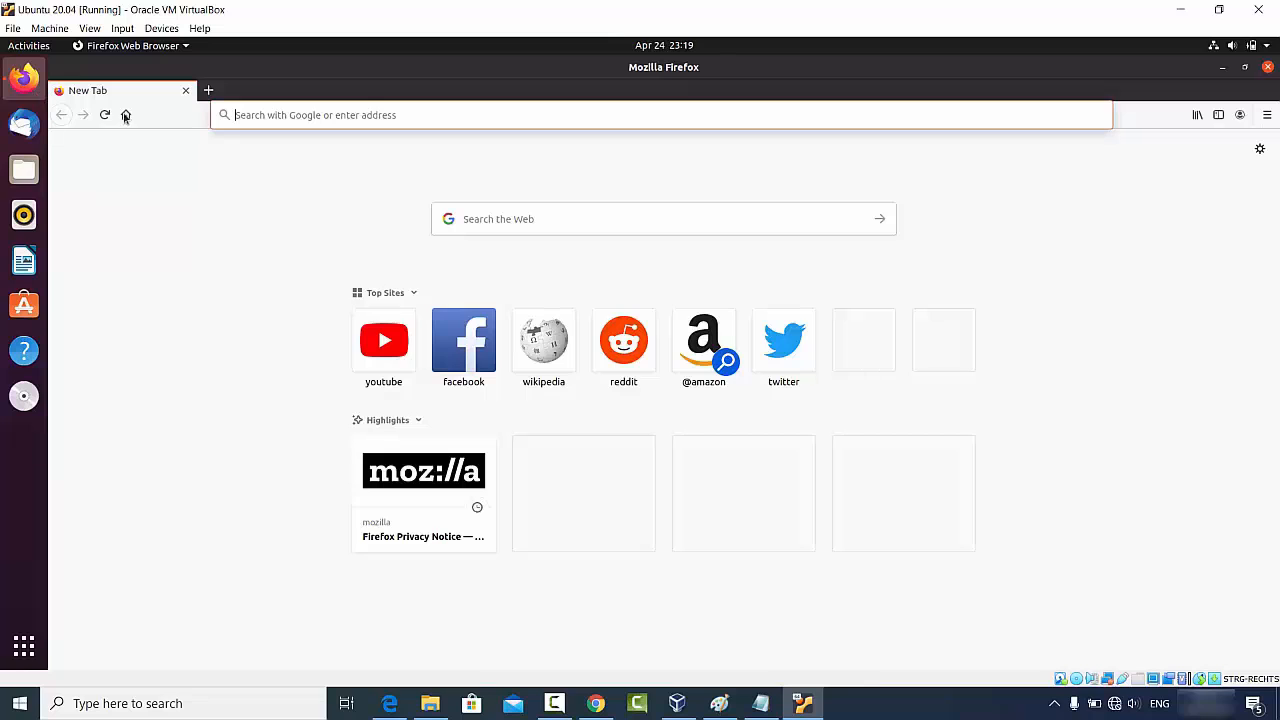
{"action": "left_click", "coordinate": [595, 703]}
{"action": "left_click", "coordinate": [298, 45]}
{"action": "key", "text": "ctrl+c"}
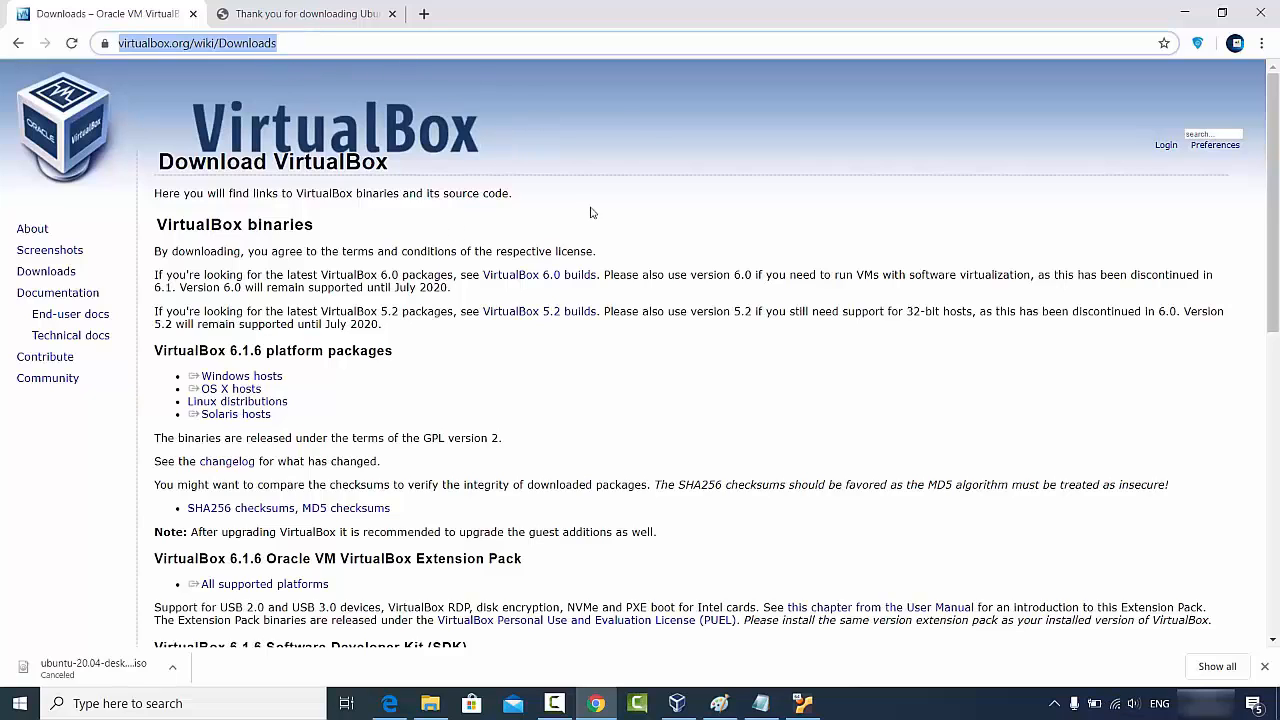
- Paste the host-copied Downloads URL into guest Firefox and open the virtualbox.org Downloads page
{"action": "left_click", "coordinate": [1184, 12]}
{"action": "left_click", "coordinate": [399, 117]}
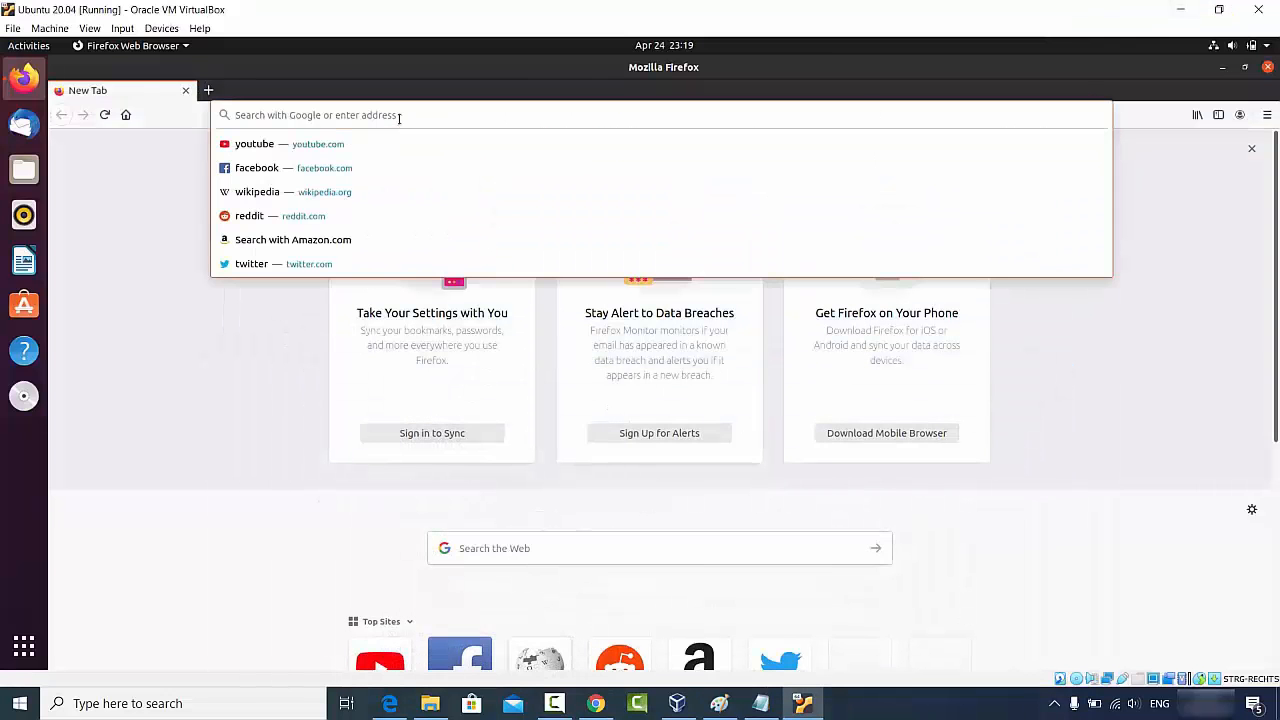
{"action": "key", "text": "ctrl+v"}
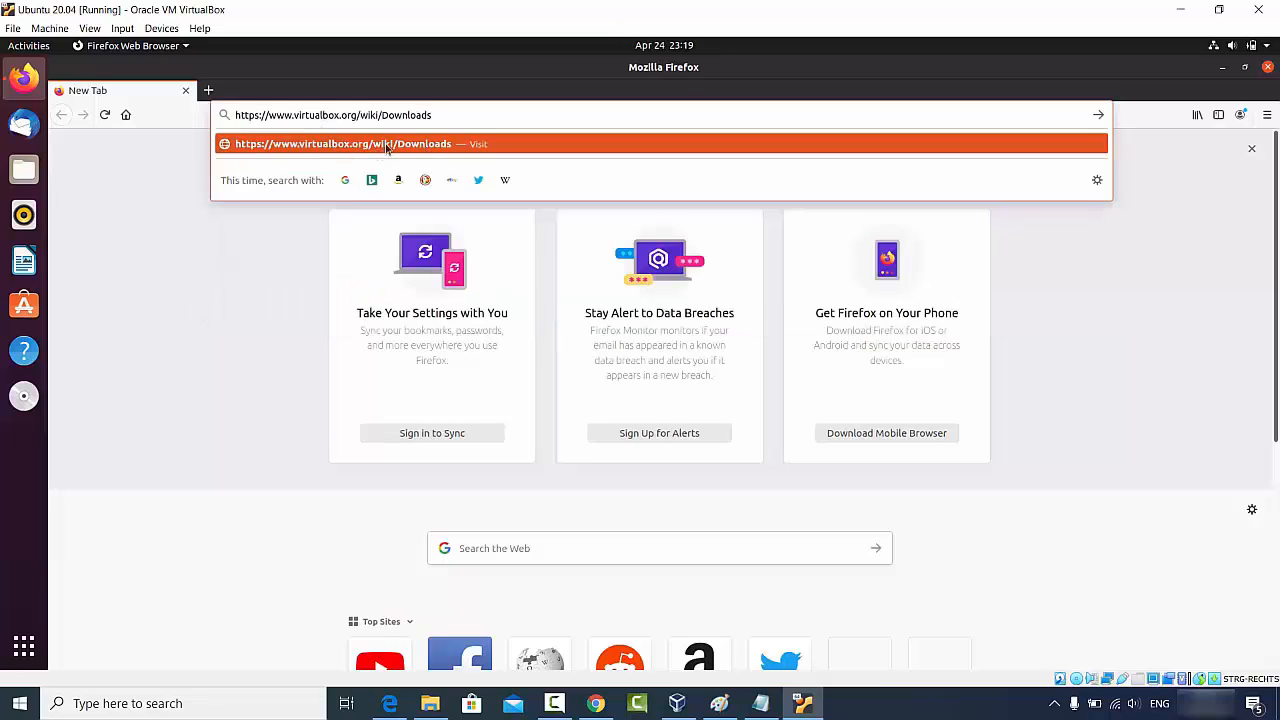
{"action": "left_click", "coordinate": [383, 150]}
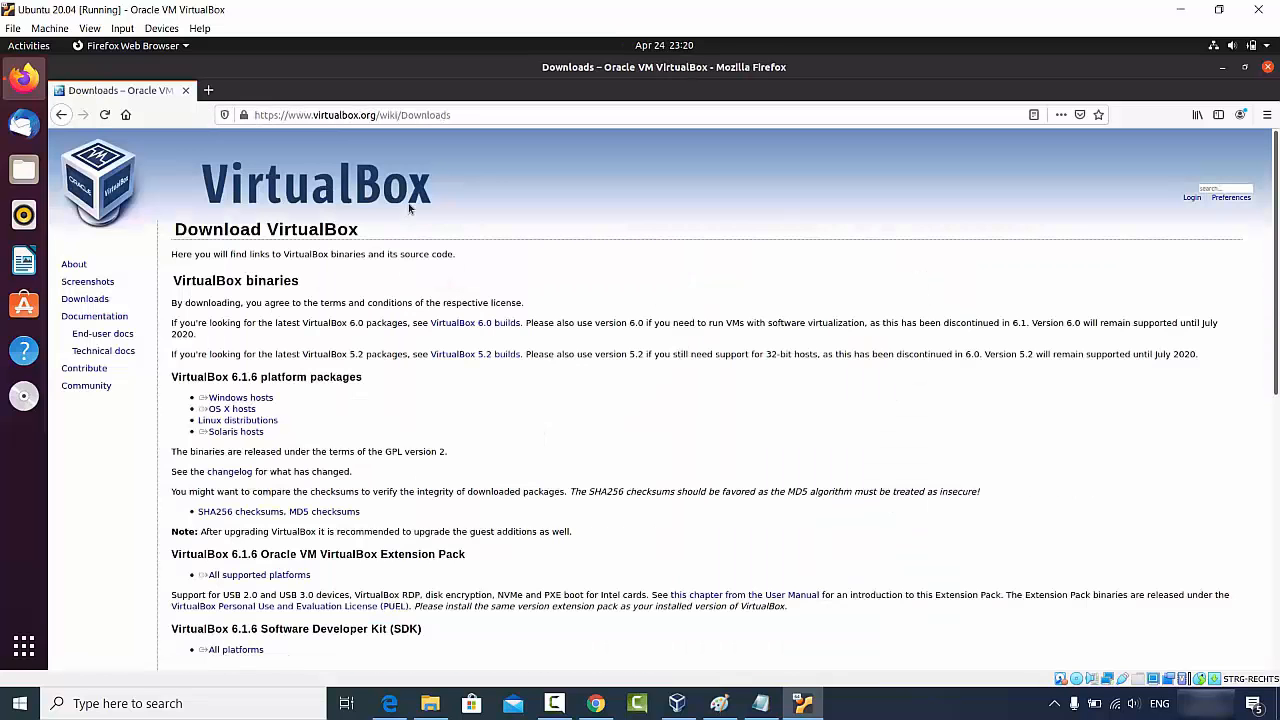
{"action": "left_click", "coordinate": [487, 114]}
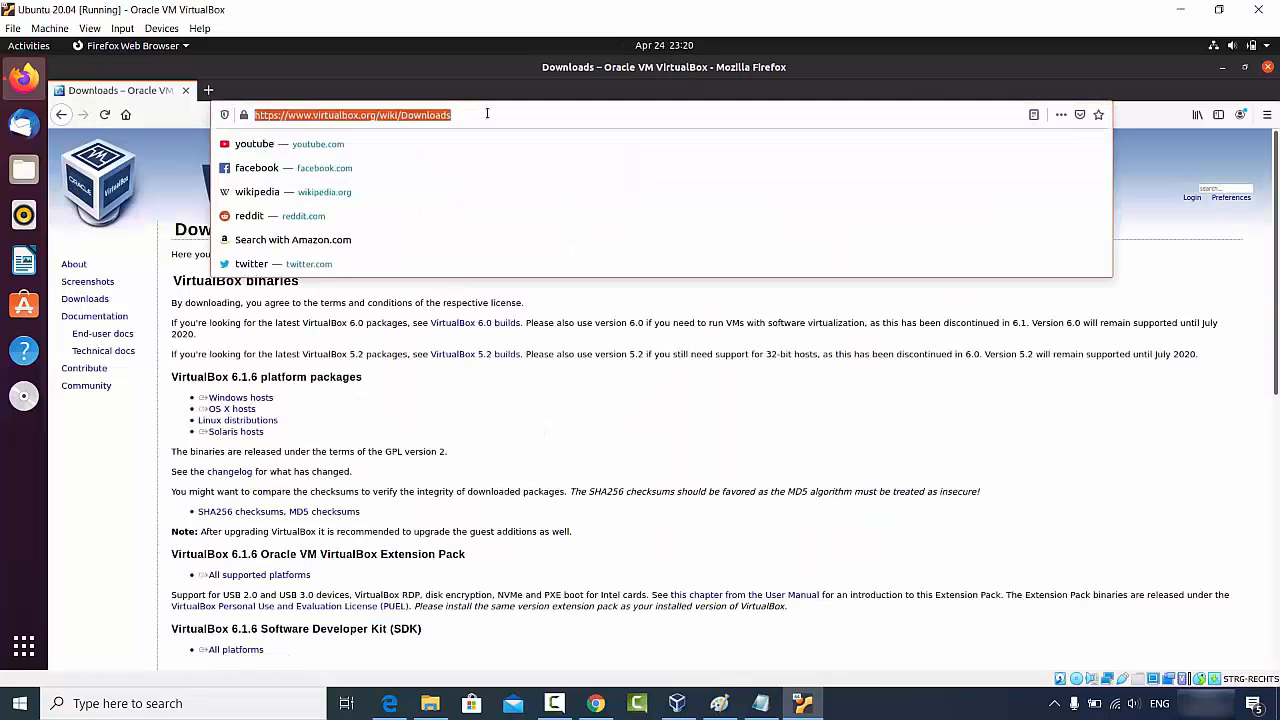
{"action": "left_click", "coordinate": [378, 348]}
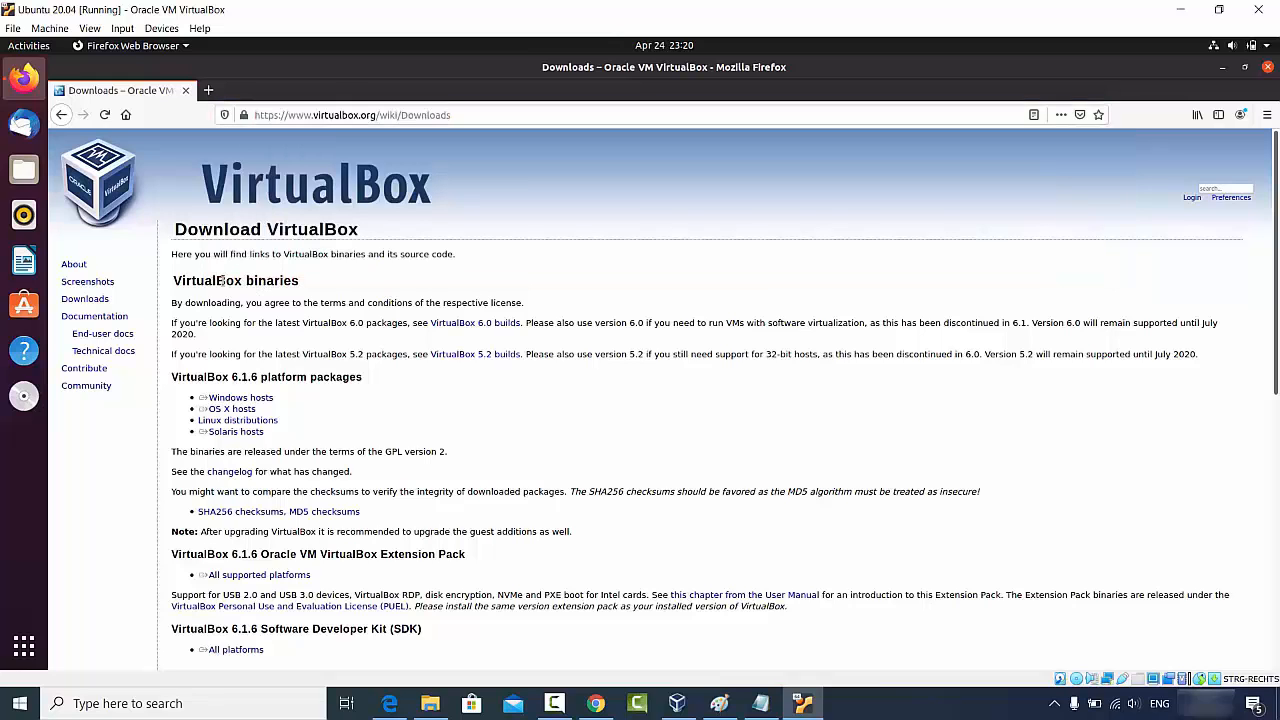
- Copy the 'VirtualBox binaries' heading from Firefox and paste it into a new Chrome tab on the host
{"action": "left_click_drag", "start_coordinate": [174, 280], "coordinate": [341, 286]}
{"action": "key", "text": "ctrl+c"}
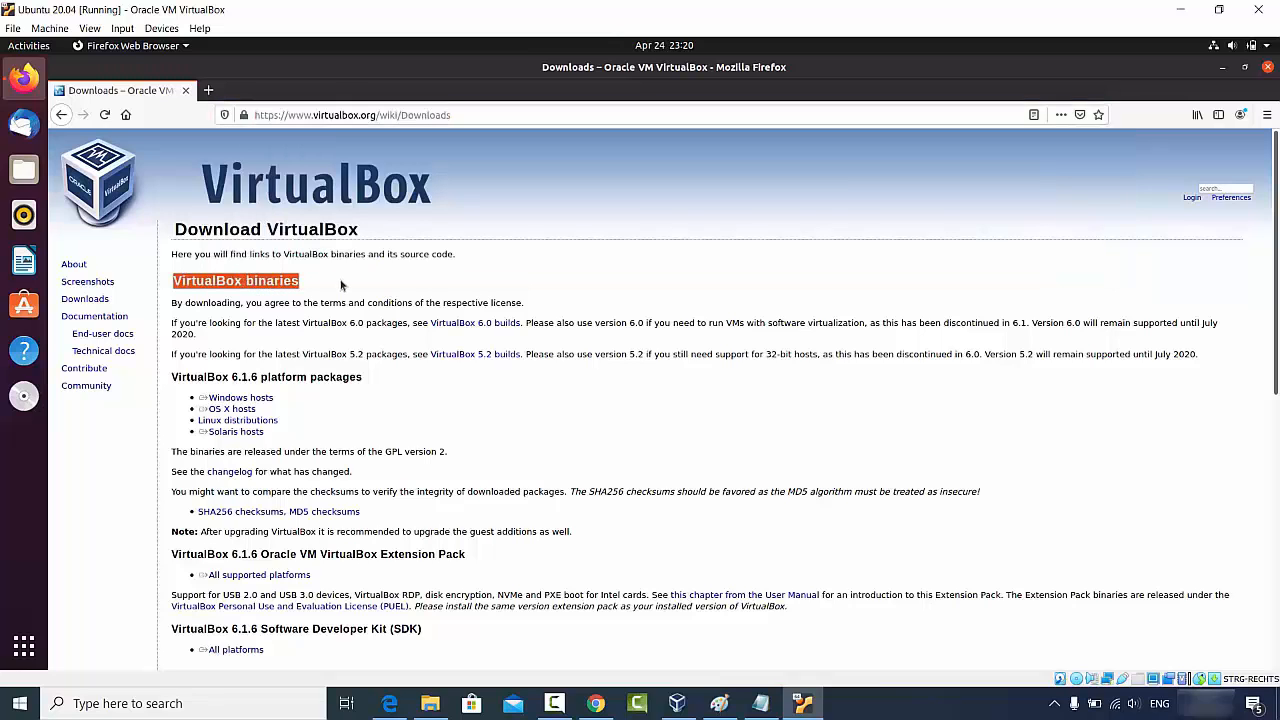
{"action": "left_click", "coordinate": [595, 703]}
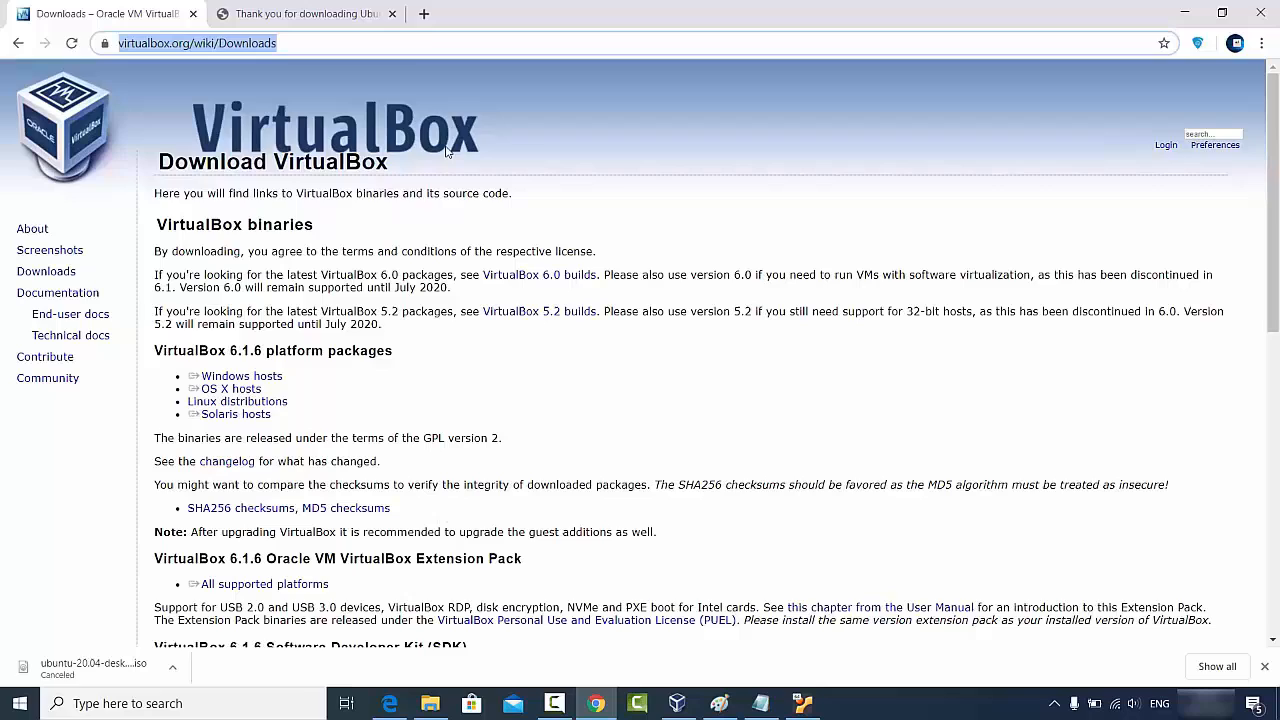
{"action": "left_click", "coordinate": [424, 14]}
{"action": "key", "text": "ctrl+v"}
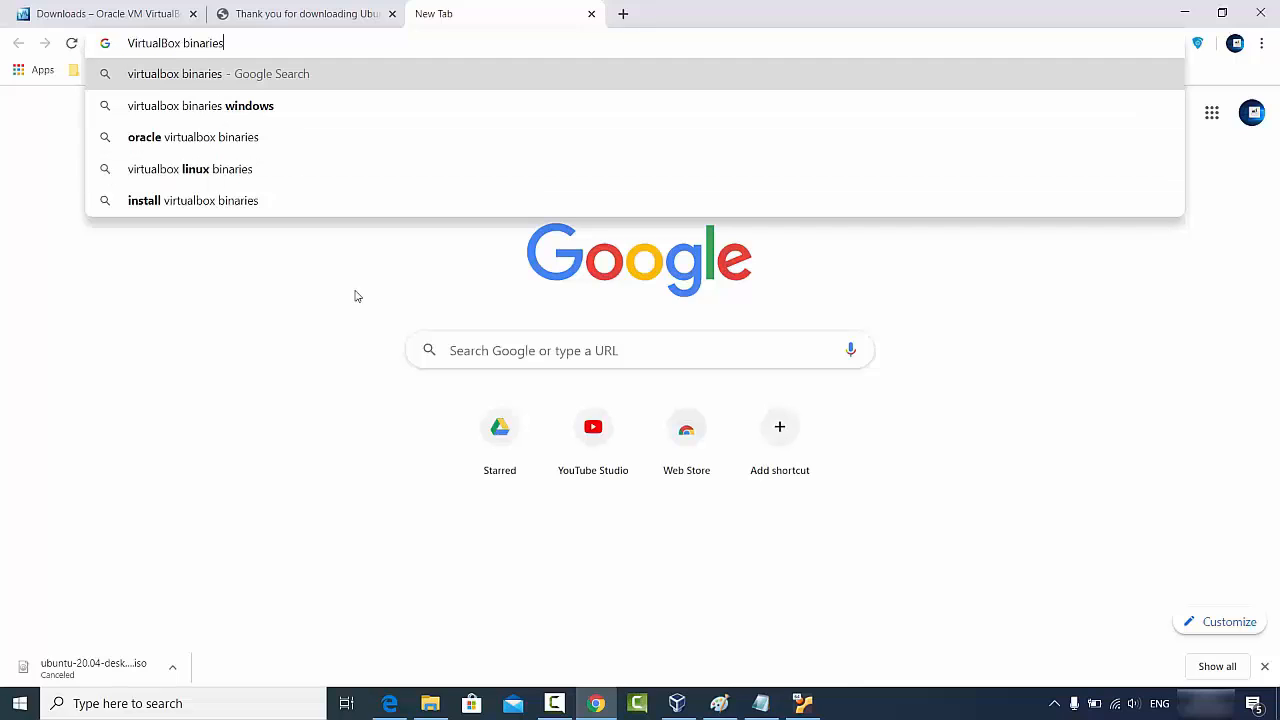
{"action": "left_click", "coordinate": [317, 375]}
{"action": "left_click", "coordinate": [1188, 9]}
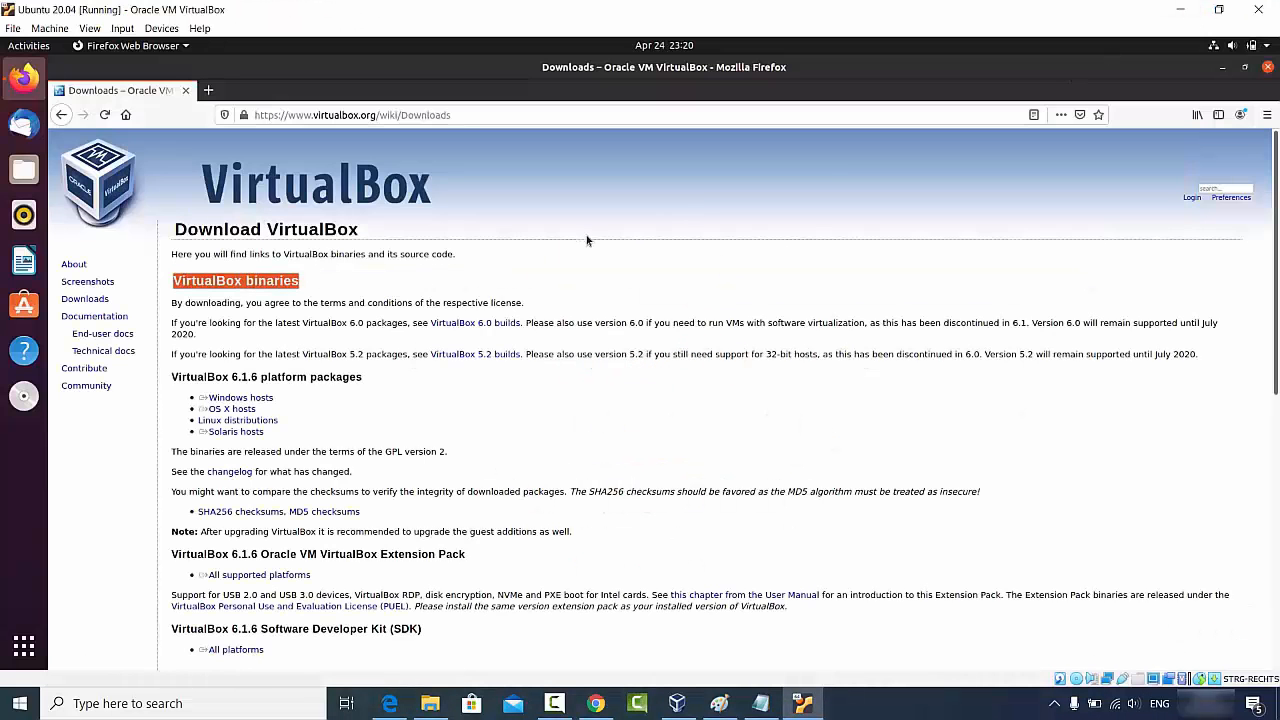